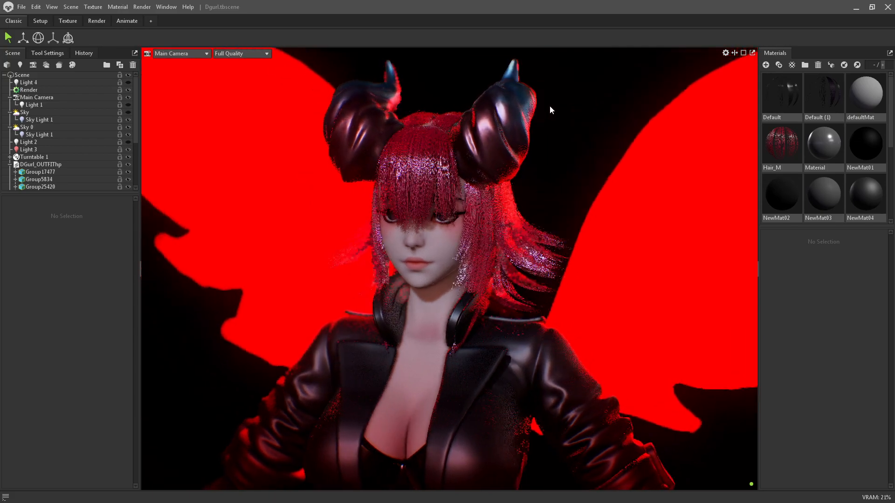
# - Examine the character's hair, face and horns from several angles, and look through the scene's materials
pyautogui.moveTo(544, 148); pyautogui.dragTo(485, 181)
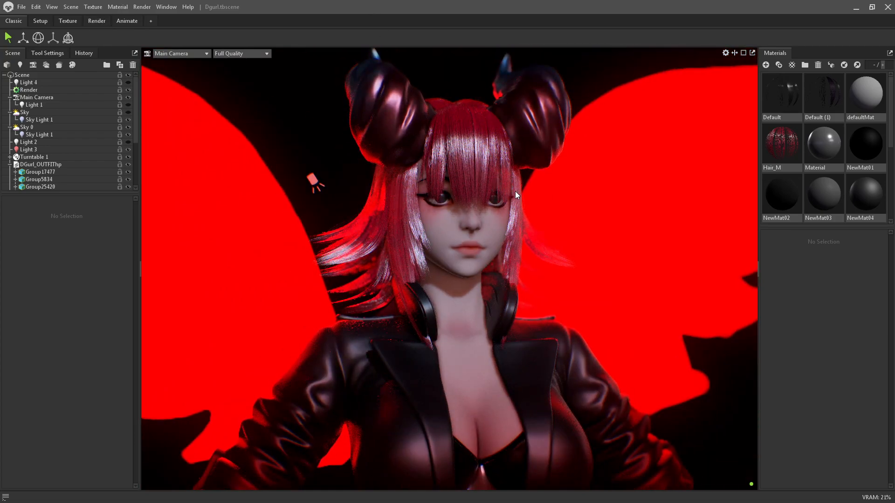
pyautogui.moveTo(581, 147); pyautogui.dragTo(525, 214)
pyautogui.moveTo(525, 214); pyautogui.dragTo(511, 184, button='middle')
pyautogui.moveTo(511, 183); pyautogui.dragTo(542, 183, button='right')
pyautogui.moveTo(543, 182)
pyautogui.mouseDown()
pyautogui.moveTo(524, 172)
pyautogui.moveTo(544, 172)
pyautogui.moveTo(533, 134)
pyautogui.moveTo(541, 177)
pyautogui.moveTo(558, 179)
pyautogui.mouseUp()
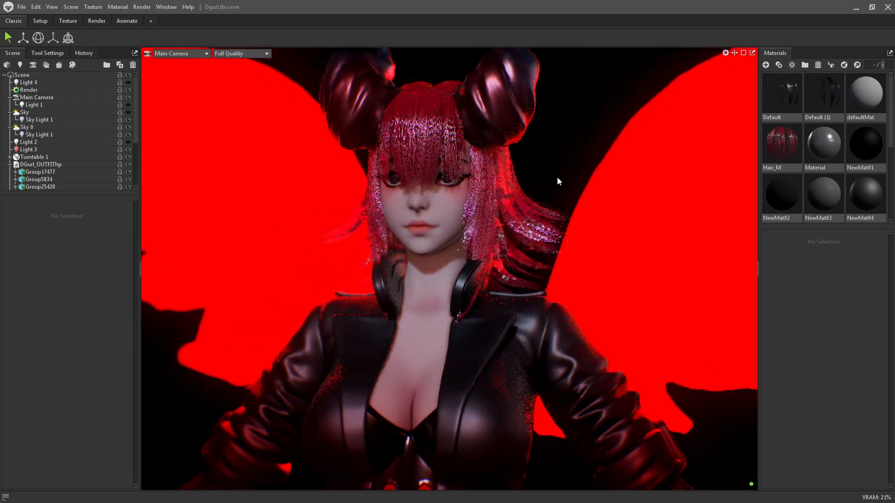
pyautogui.moveTo(496, 222); pyautogui.dragTo(474, 204, button='right')
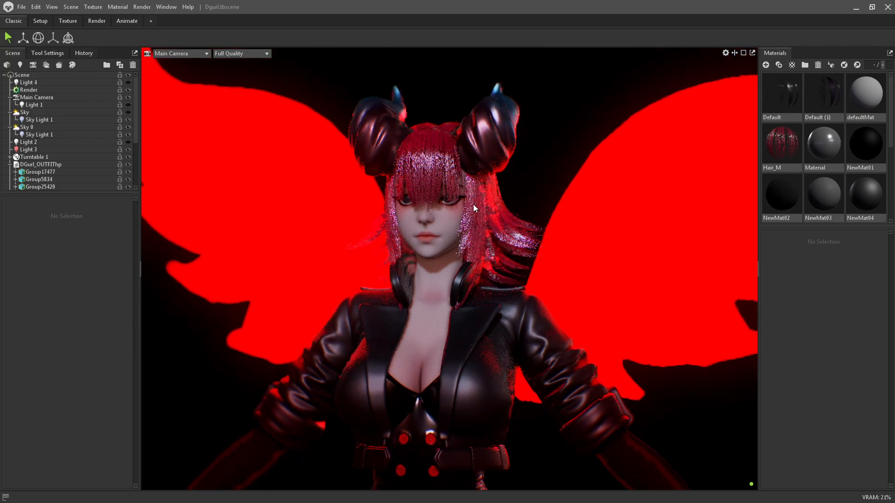
pyautogui.moveTo(473, 204); pyautogui.dragTo(511, 190)
pyautogui.moveTo(511, 189); pyautogui.dragTo(516, 223, button='right')
pyautogui.moveTo(516, 223); pyautogui.dragTo(464, 178)
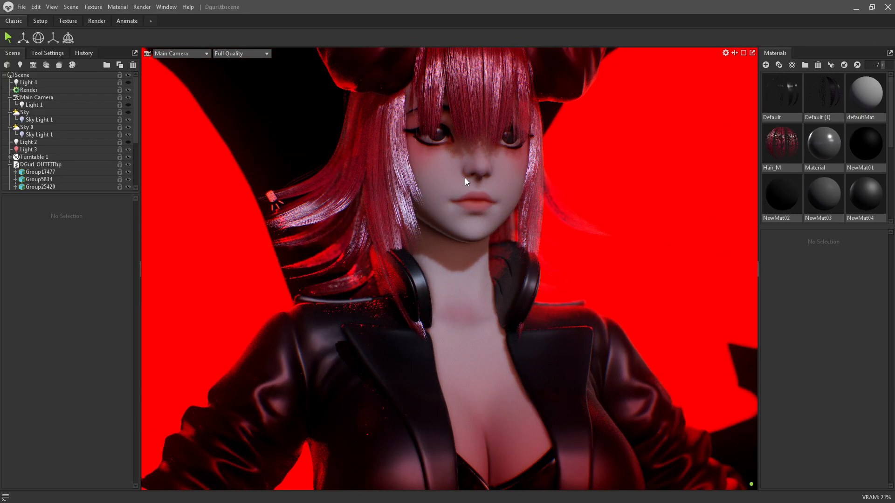
pyautogui.click(466, 178)
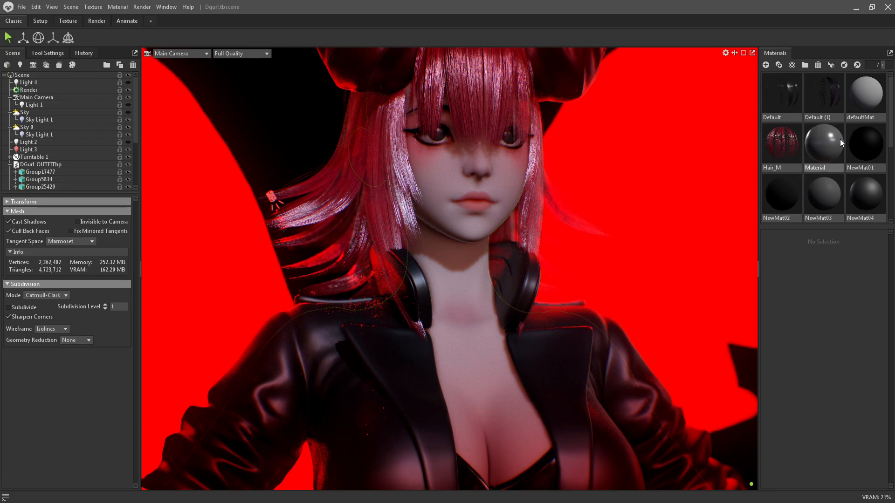
pyautogui.scroll(-3, 840, 139)
pyautogui.scroll(-2, 839, 141)
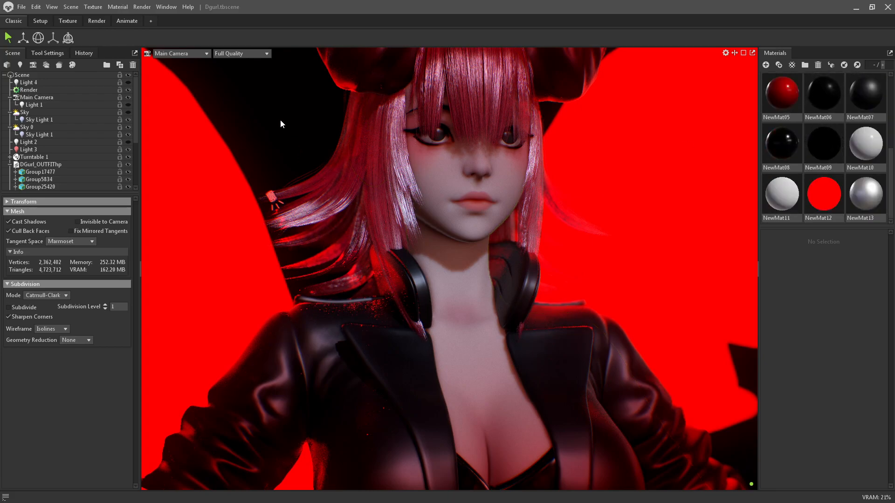
pyautogui.click(547, 157)
pyautogui.moveTo(547, 156); pyautogui.dragTo(507, 159)
pyautogui.moveTo(507, 159)
pyautogui.mouseDown(button='right')
pyautogui.moveTo(510, 180)
pyautogui.moveTo(511, 144)
pyautogui.mouseUp(button='right')
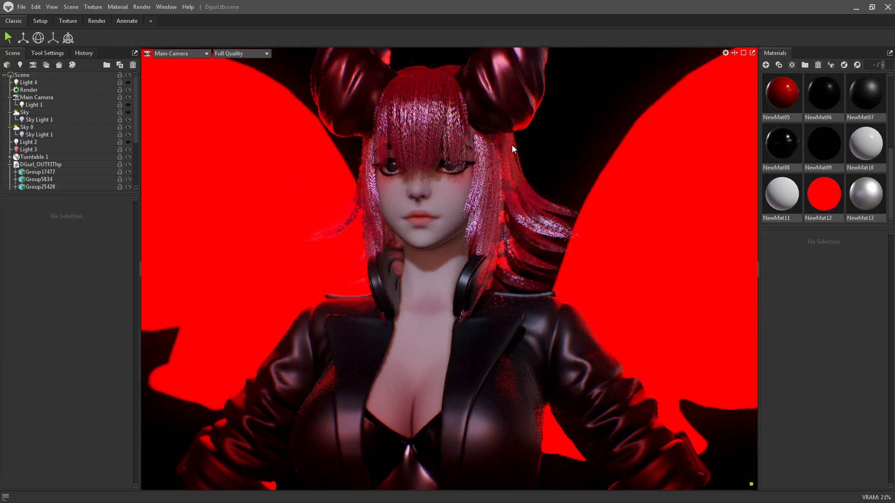
pyautogui.moveTo(511, 144); pyautogui.dragTo(540, 147)
pyautogui.moveTo(540, 147); pyautogui.dragTo(533, 177, button='right')
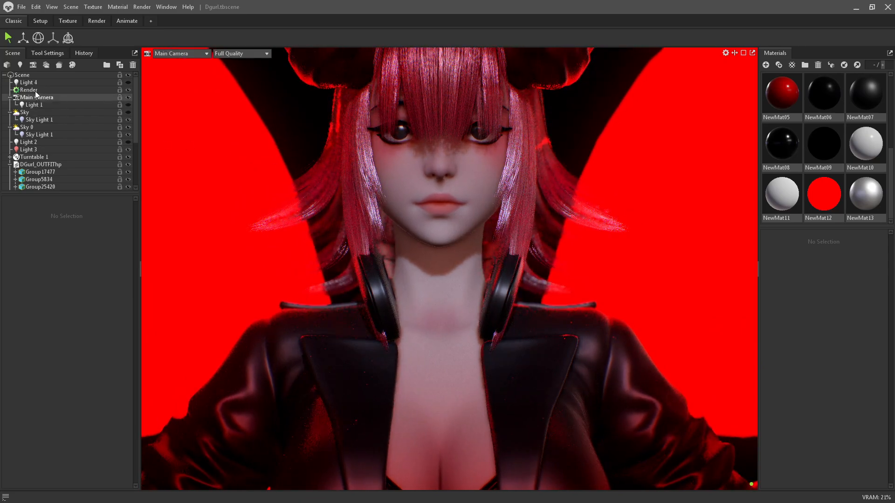
# - Preview the character's hair with ray tracing enabled in the render settings, and switch ray tracing back off
pyautogui.click(32, 90)
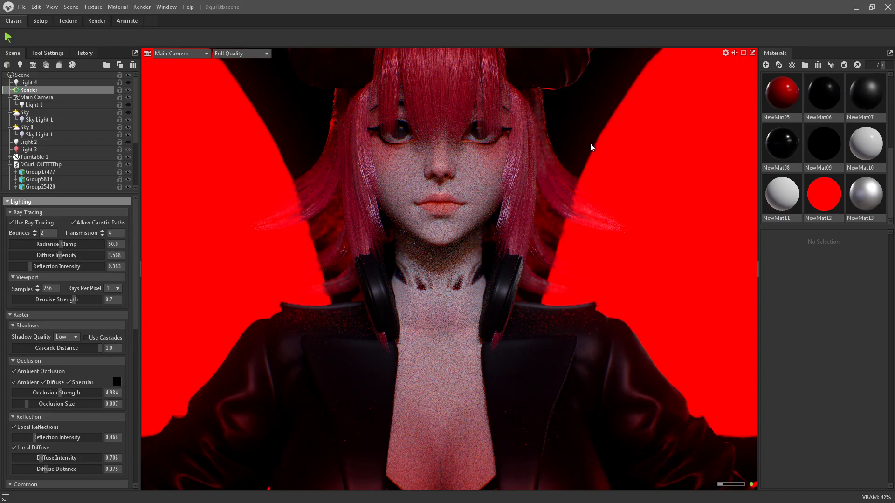
pyautogui.moveTo(585, 142); pyautogui.dragTo(568, 141)
pyautogui.moveTo(586, 135); pyautogui.dragTo(591, 175, button='middle')
pyautogui.moveTo(342, 219)
pyautogui.mouseDown()
pyautogui.moveTo(415, 211)
pyautogui.moveTo(451, 230)
pyautogui.mouseUp()
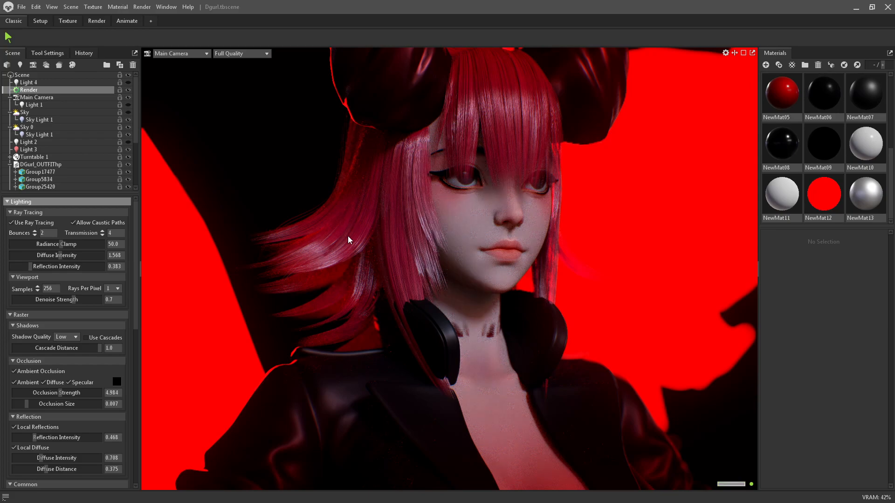
pyautogui.click(31, 222)
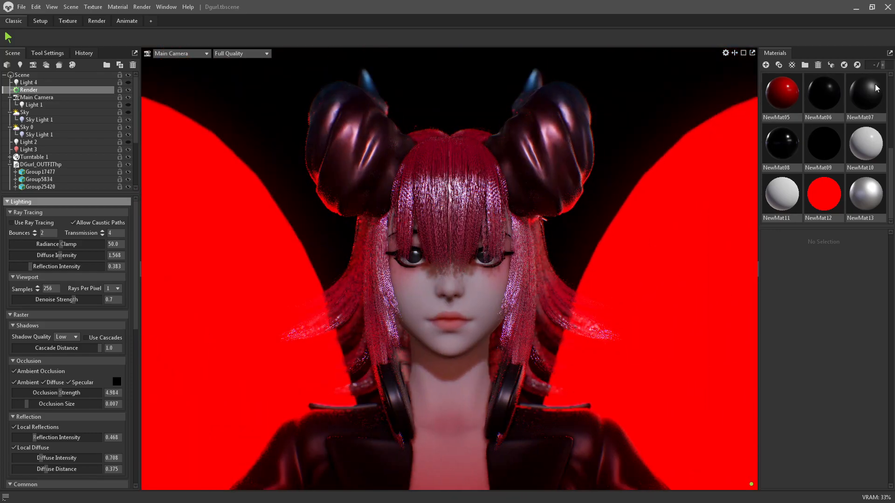
# - Add a new material to the scene and rename the NewMat10 material to NewHair
pyautogui.scroll(3, 824, 140)
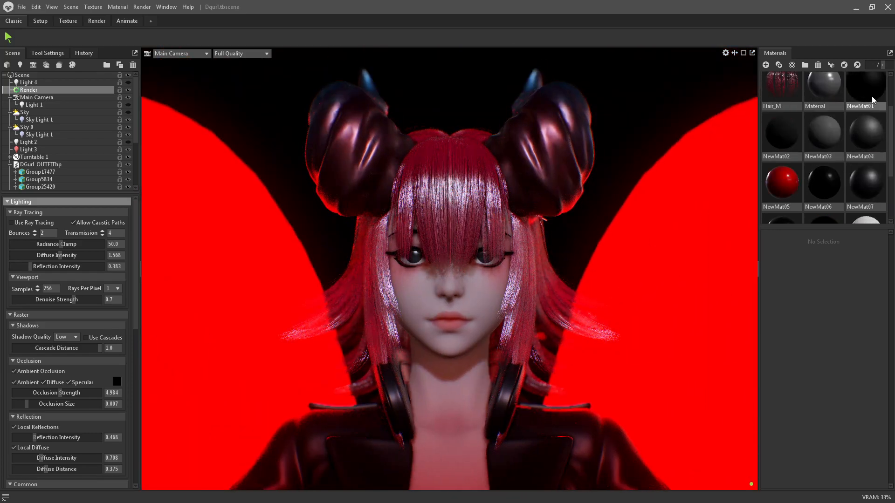
pyautogui.click(783, 143)
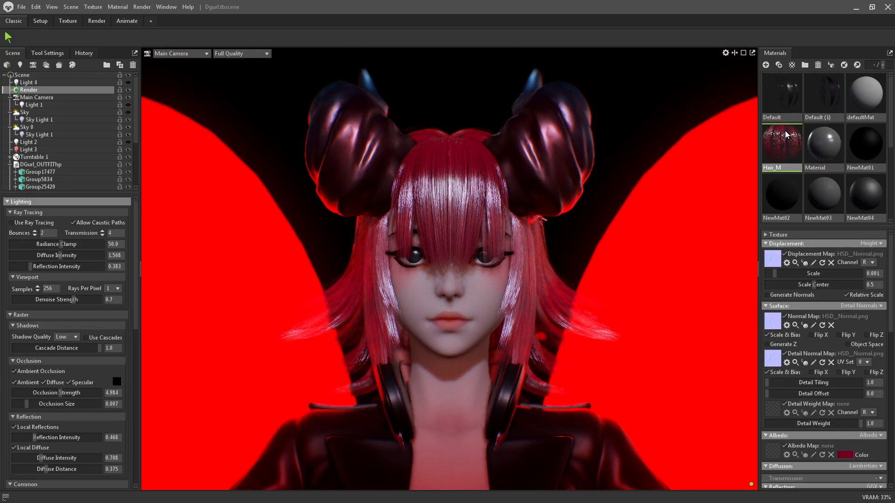
pyautogui.click(766, 66)
pyautogui.click(865, 114)
pyautogui.write('NewHair')
pyautogui.press('Return')
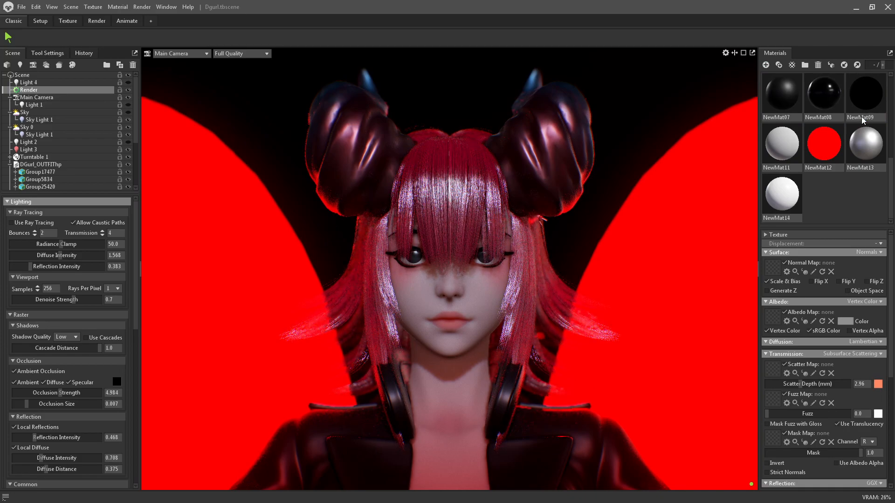
# - Assign the NewHair material to the character's hair and inspect it up close
pyautogui.scroll(1, 824, 165)
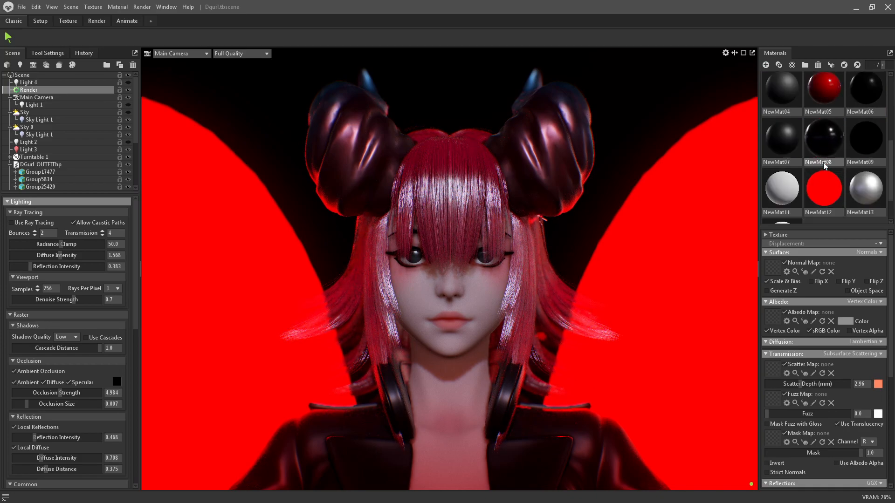
pyautogui.scroll(3, 824, 165)
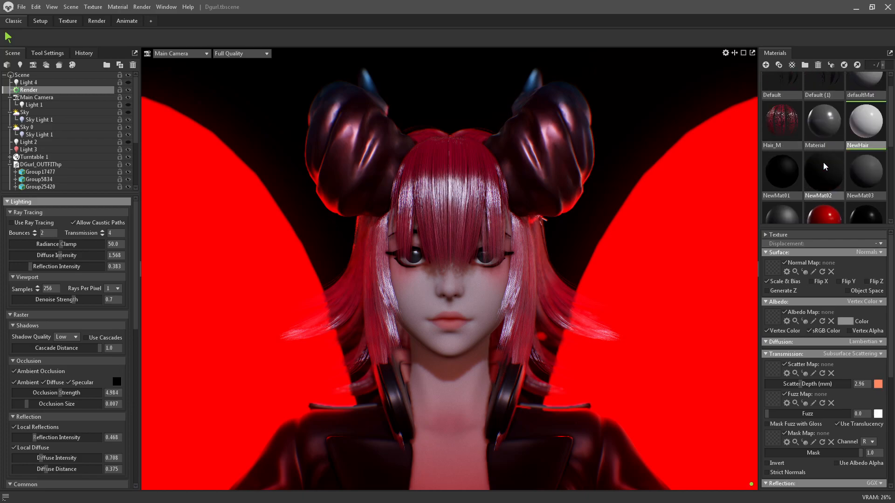
pyautogui.moveTo(861, 125); pyautogui.dragTo(455, 200)
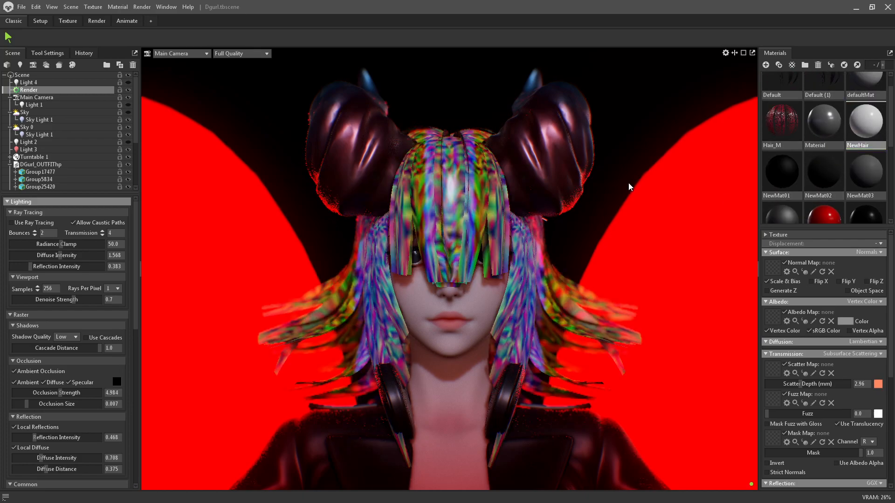
pyautogui.moveTo(665, 178); pyautogui.dragTo(690, 175)
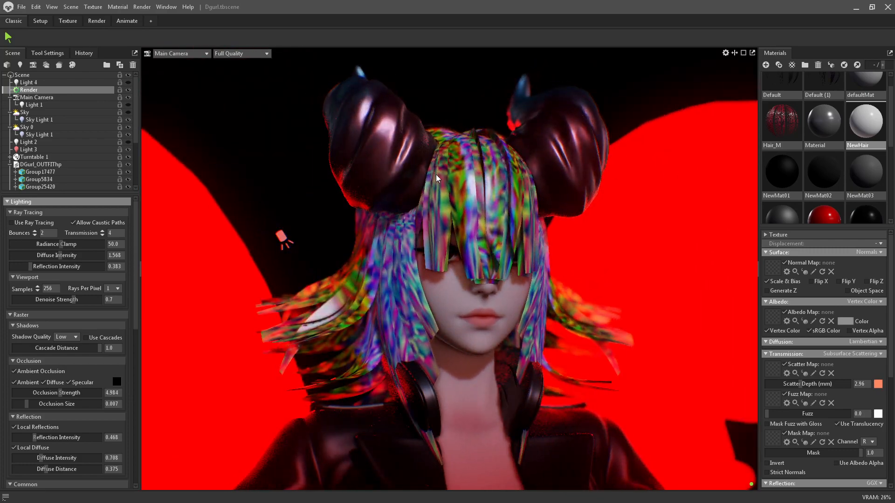
pyautogui.scroll(3, 435, 169)
pyautogui.moveTo(457, 177); pyautogui.dragTo(438, 217, button='middle')
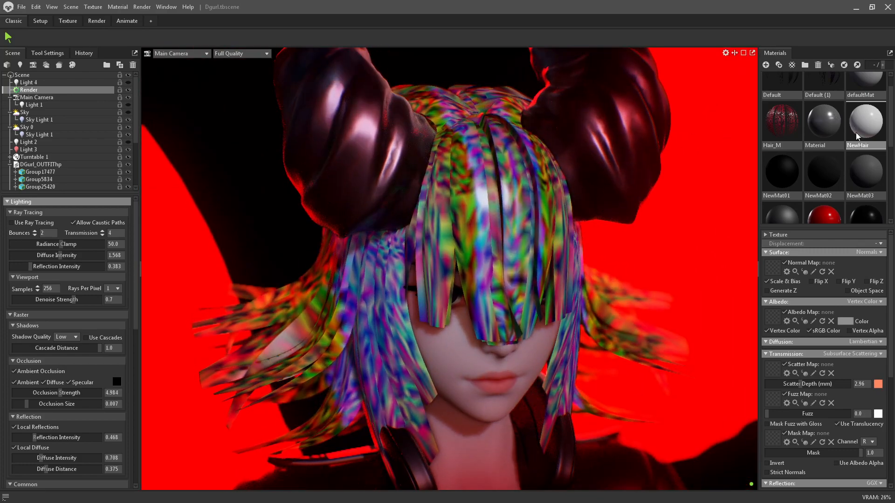
# - Check the albedo options of the NewHair material and look through the material library
pyautogui.click(868, 303)
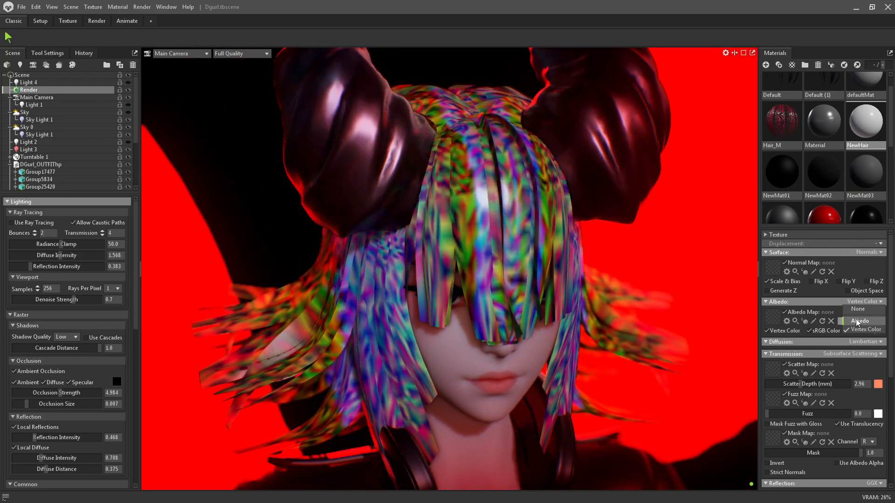
pyautogui.click(871, 133)
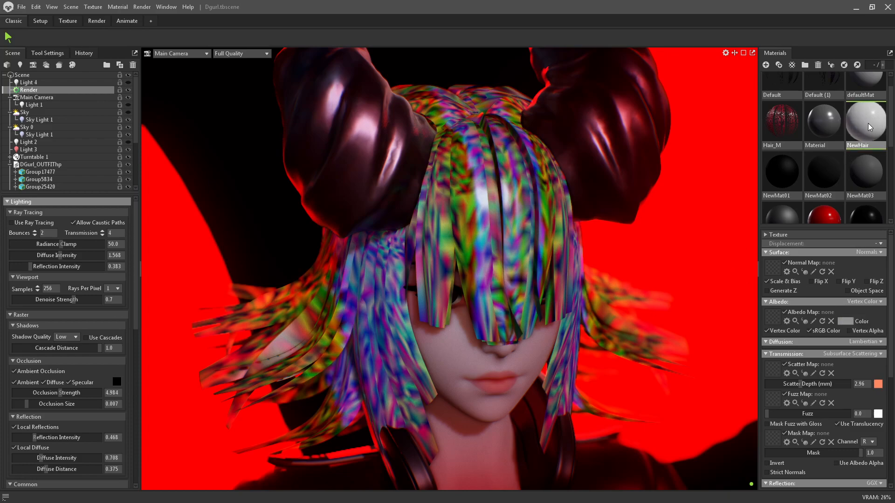
pyautogui.scroll(-2, 858, 156)
pyautogui.scroll(-3, 859, 155)
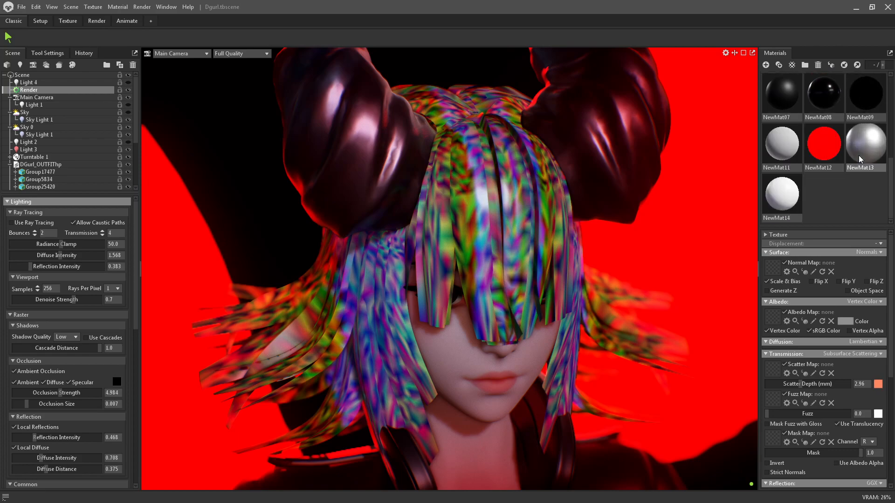
pyautogui.scroll(5, 859, 156)
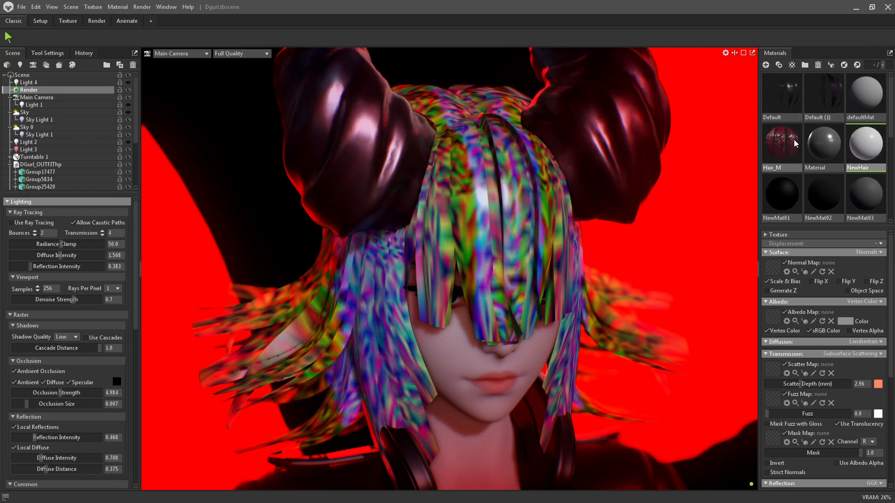
pyautogui.scroll(-2, 820, 139)
pyautogui.scroll(3, 820, 139)
# - Undo the assignment of the NewHair material to the character's hair
pyautogui.moveTo(555, 198); pyautogui.dragTo(568, 162)
pyautogui.scroll(-2, 860, 152)
pyautogui.scroll(2, 860, 151)
pyautogui.hotkey('ctrl', 'z')
pyautogui.hotkey('ctrl', 'z')
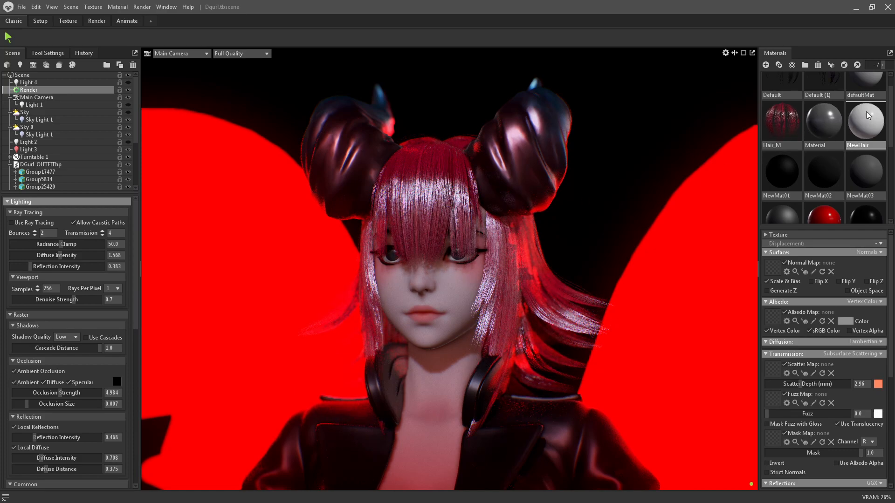
# - Add another new material and rename the NewMat14 material to HairTut
pyautogui.scroll(-5, 859, 135)
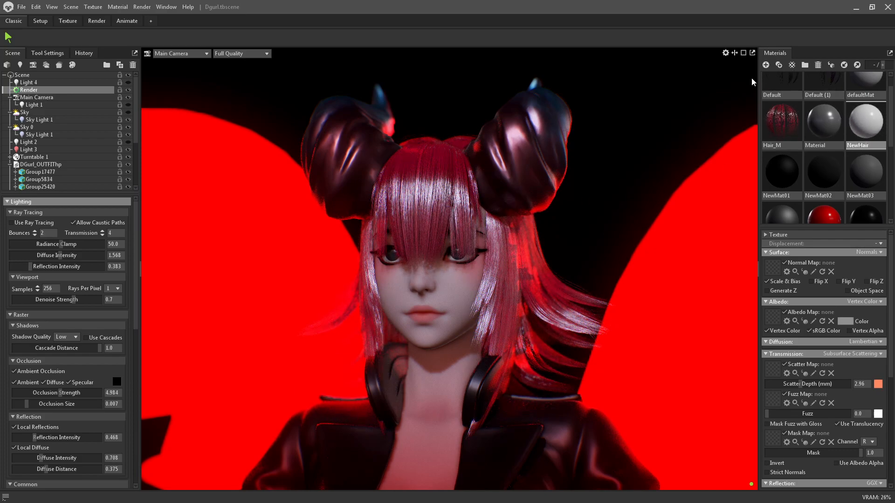
pyautogui.click(784, 143)
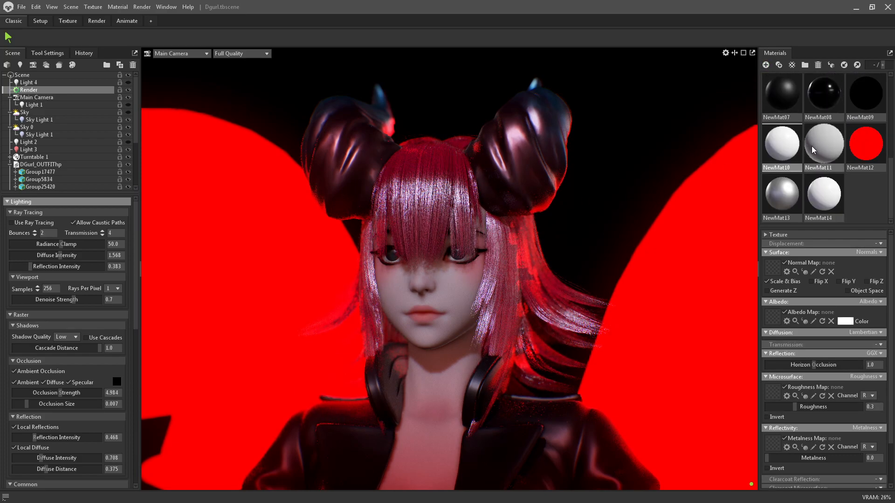
pyautogui.doubleClick(821, 218)
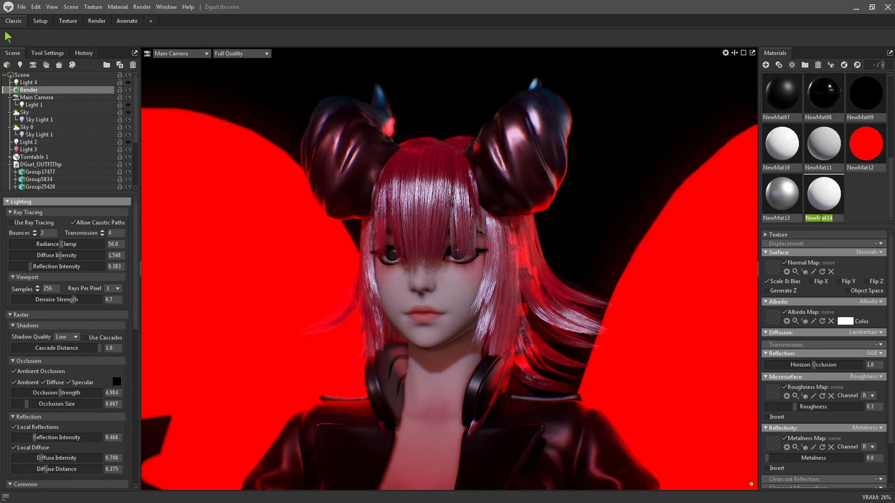
pyautogui.write('HairTuto')
pyautogui.press('Return')
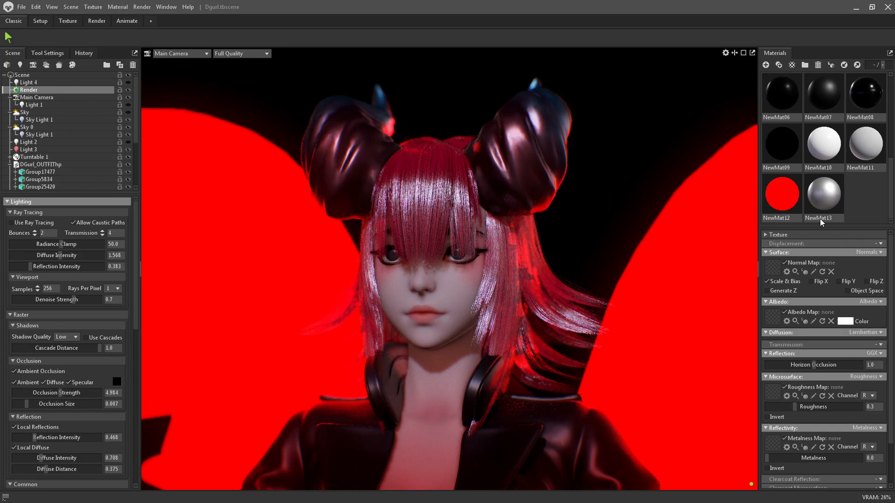
# - Assign the white HairTut material to the character's hair and inspect the hair from several angles
pyautogui.scroll(3, 834, 187)
pyautogui.scroll(3, 834, 181)
pyautogui.moveTo(824, 122); pyautogui.dragTo(421, 227)
pyautogui.moveTo(620, 197); pyautogui.dragTo(728, 203)
pyautogui.scroll(4, 498, 272)
pyautogui.moveTo(499, 272); pyautogui.dragTo(408, 238)
pyautogui.scroll(-4, 407, 238)
pyautogui.moveTo(460, 184); pyautogui.dragTo(526, 242)
pyautogui.scroll(3, 525, 242)
pyautogui.moveTo(519, 173); pyautogui.dragTo(524, 147)
pyautogui.scroll(5, 524, 148)
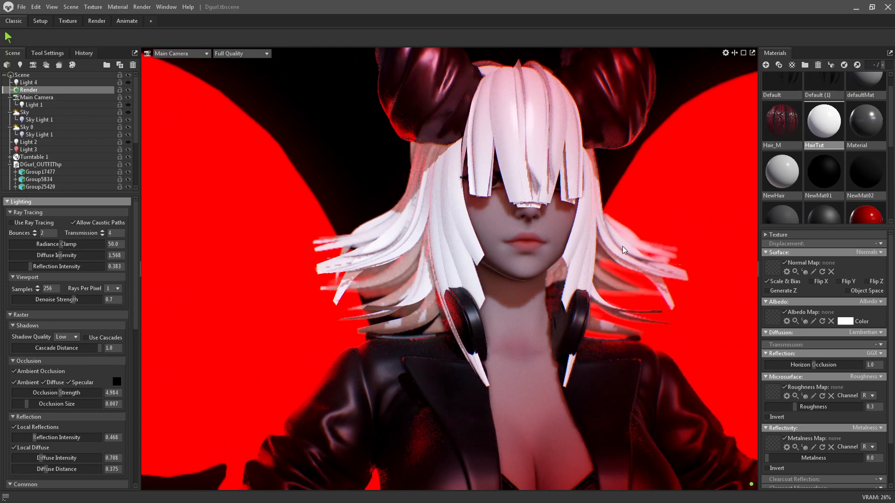
# - Select the hair mesh and compare it with Cull Back Faces on and off, leaving the option disabled
pyautogui.click(538, 219)
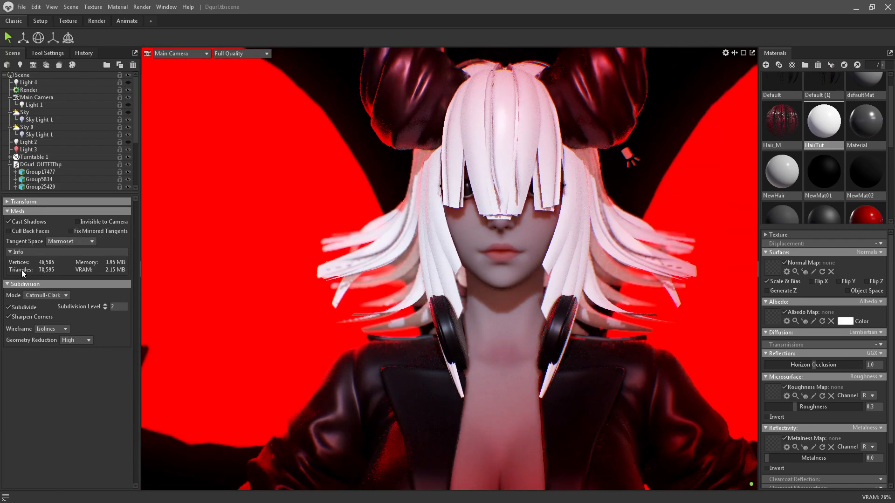
pyautogui.click(16, 228)
pyautogui.moveTo(411, 250); pyautogui.dragTo(353, 253)
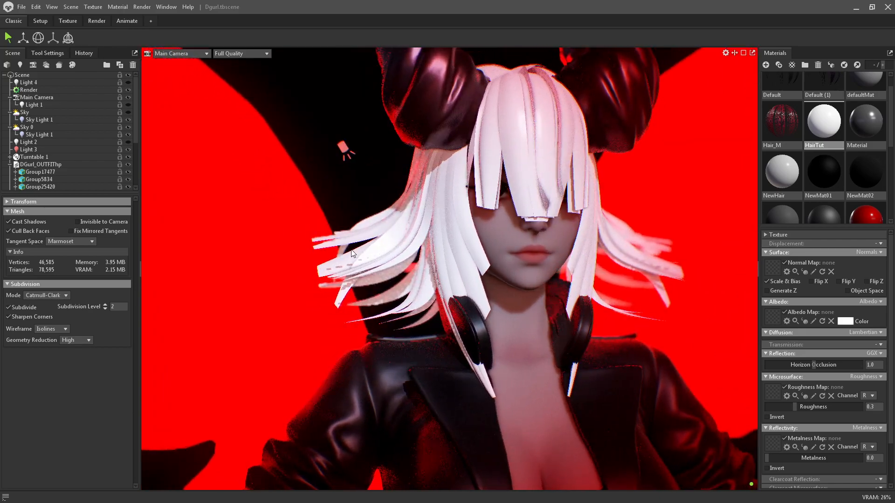
pyautogui.click(15, 234)
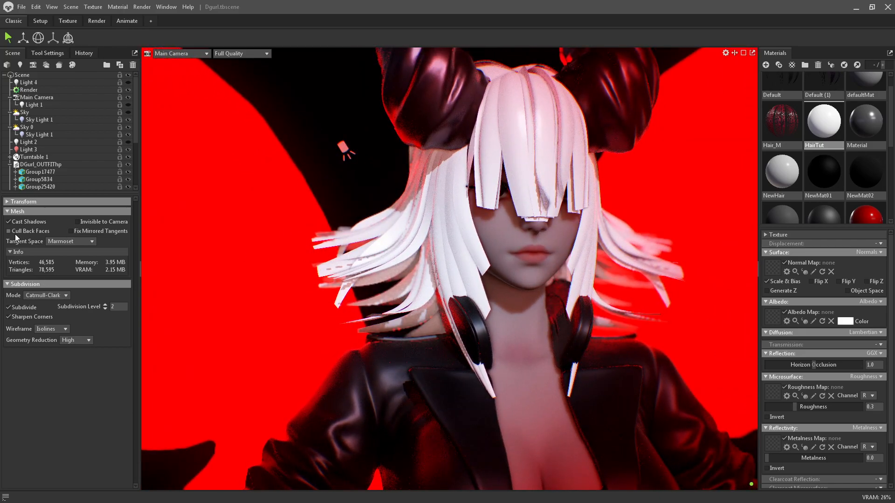
pyautogui.click(15, 234)
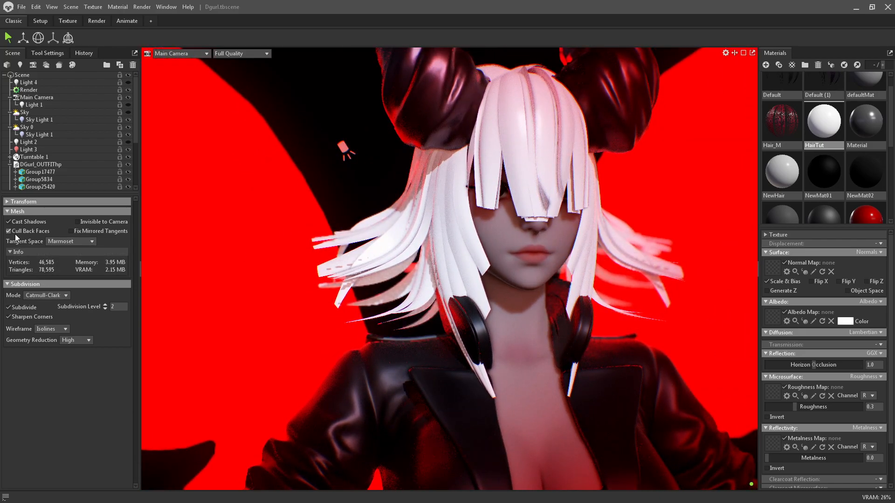
pyautogui.click(17, 232)
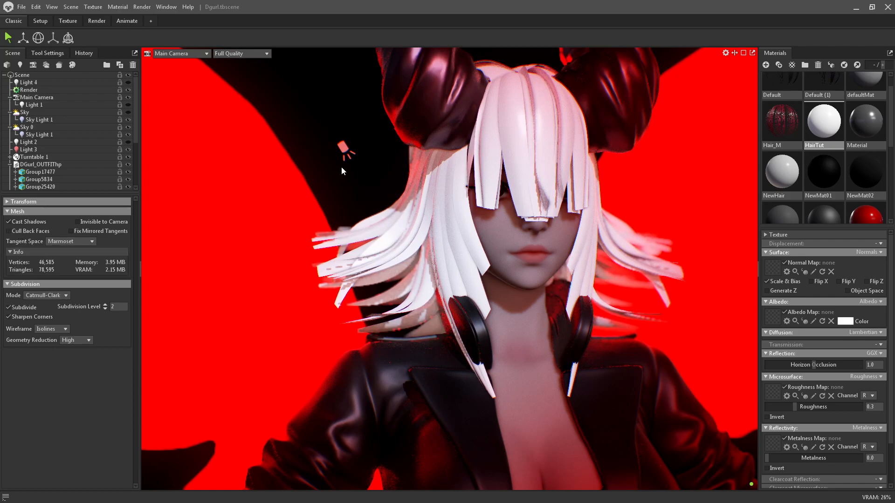
pyautogui.moveTo(579, 191); pyautogui.dragTo(631, 196)
pyautogui.scroll(-5, 572, 231)
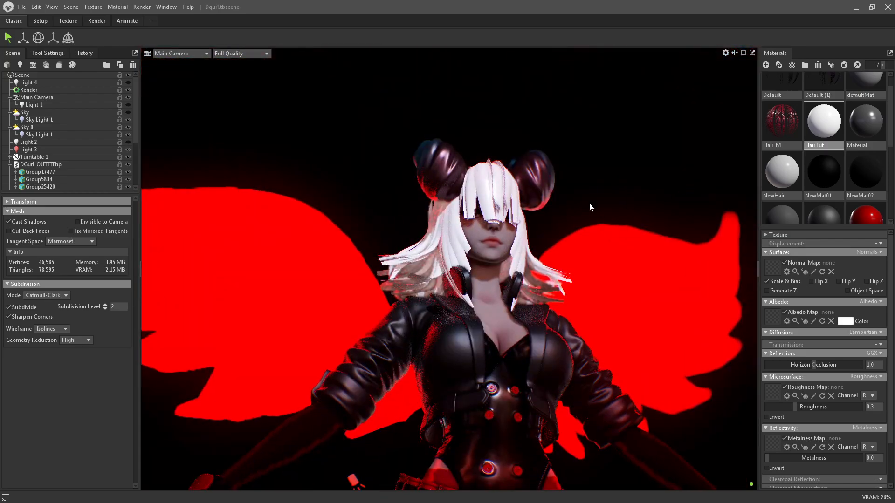
# - Set the HairTut material's transparency mode to Cutout
pyautogui.scroll(5, 507, 233)
pyautogui.moveTo(507, 233); pyautogui.dragTo(548, 244)
pyautogui.scroll(-5, 589, 173)
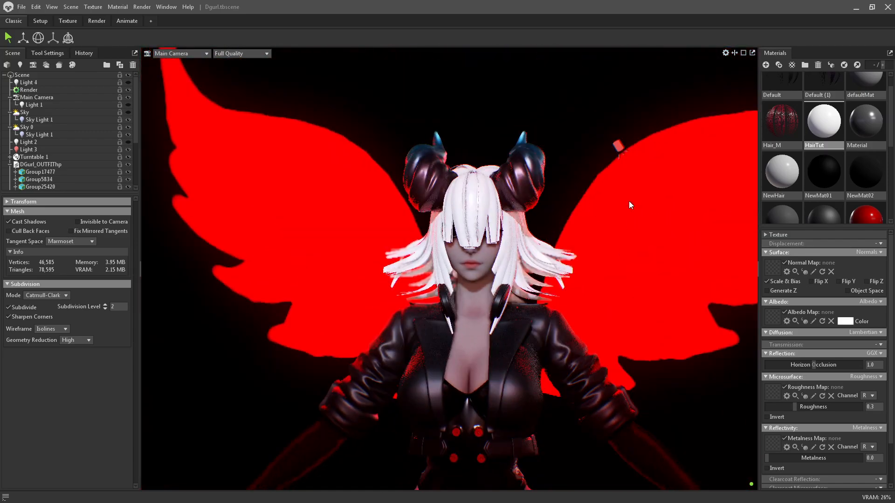
pyautogui.scroll(-1, 833, 322)
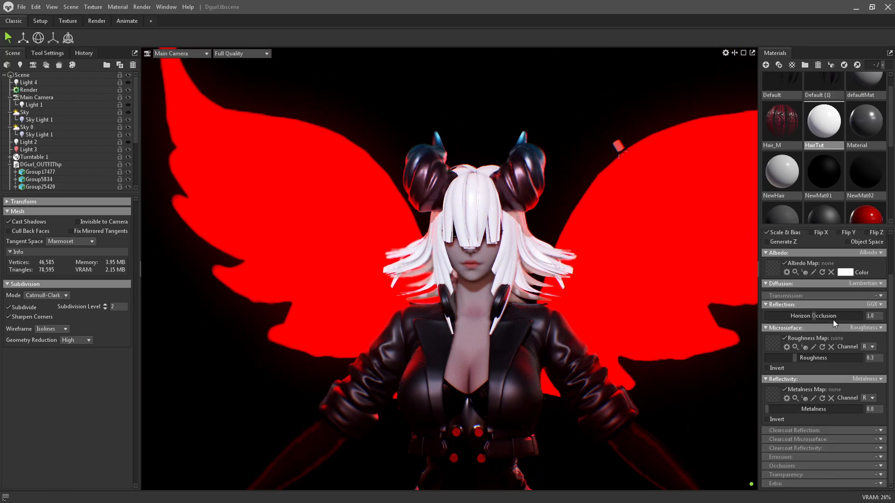
pyautogui.click(879, 476)
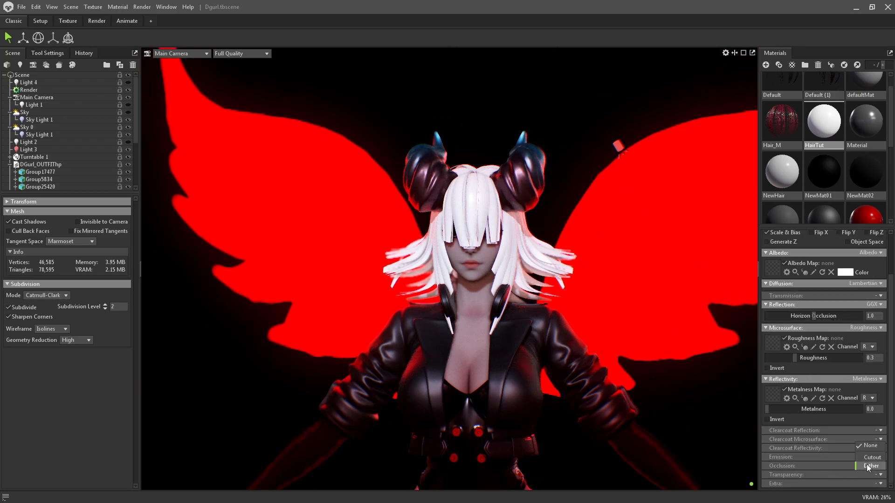
pyautogui.click(871, 457)
pyautogui.scroll(-1, 817, 394)
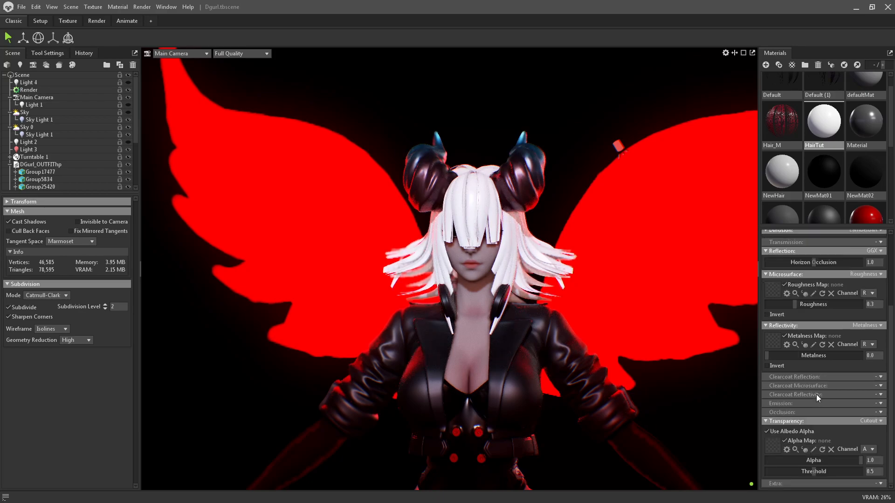
# - Disable Use Albedo Alpha and load HSD__Mask.png as the hair material's alpha map
pyautogui.click(766, 431)
pyautogui.click(773, 446)
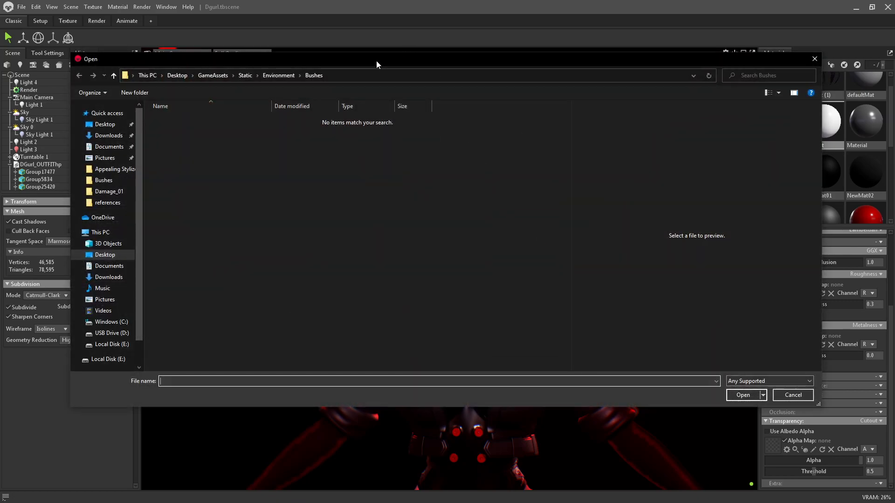
pyautogui.moveTo(376, 61); pyautogui.dragTo(397, 0)
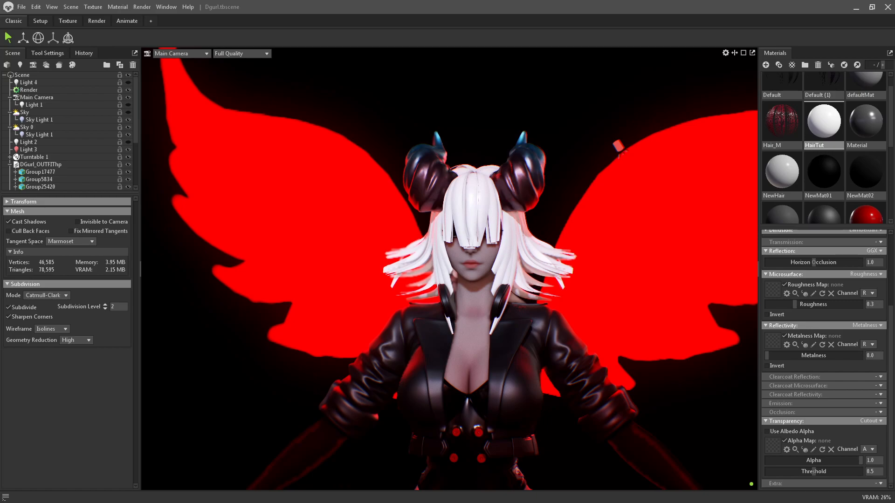
pyautogui.moveTo(566, 140); pyautogui.dragTo(502, 161)
pyautogui.scroll(5, 505, 196)
pyautogui.moveTo(505, 196); pyautogui.dragTo(789, 323)
# - Set the alpha map's channel to R
pyautogui.click(869, 450)
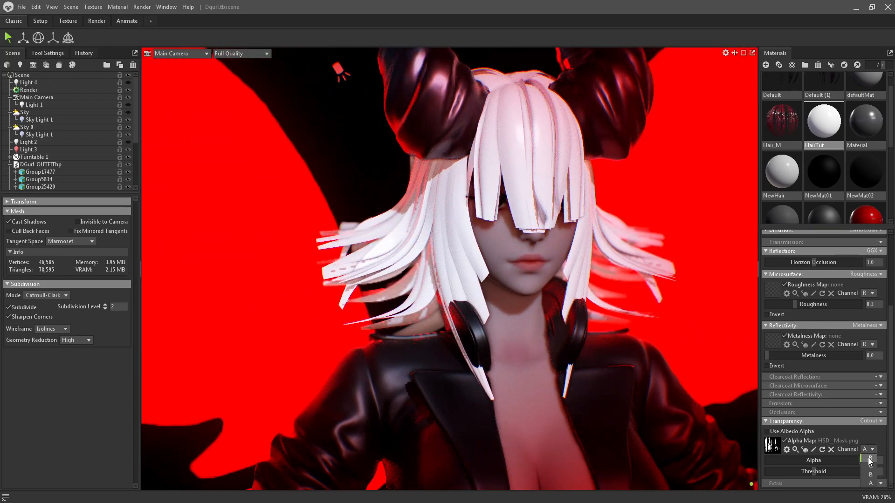
pyautogui.click(864, 457)
pyautogui.click(867, 450)
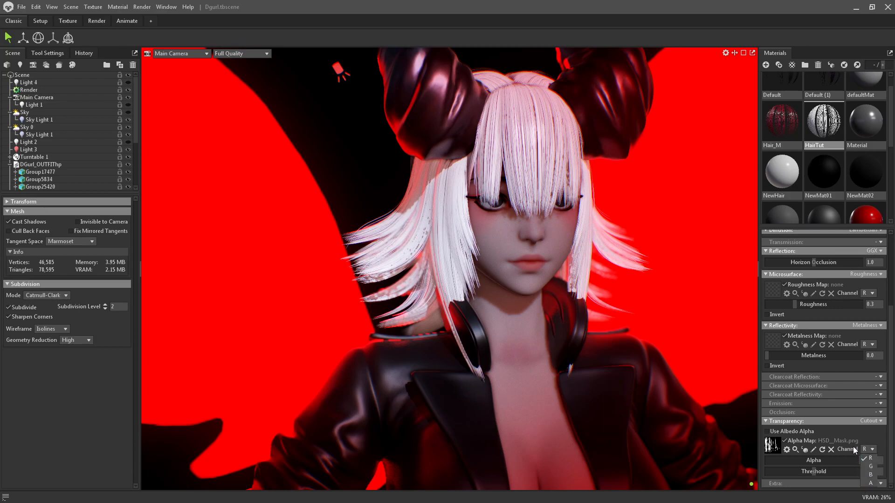
pyautogui.click(872, 448)
# - Examine the masked hair strands from several angles and distances
pyautogui.moveTo(619, 135); pyautogui.dragTo(544, 130)
pyautogui.moveTo(541, 133); pyautogui.dragTo(508, 159, button='right')
pyautogui.moveTo(508, 158); pyautogui.dragTo(468, 112)
pyautogui.moveTo(452, 185); pyautogui.dragTo(523, 125)
pyautogui.scroll(-5, 546, 166)
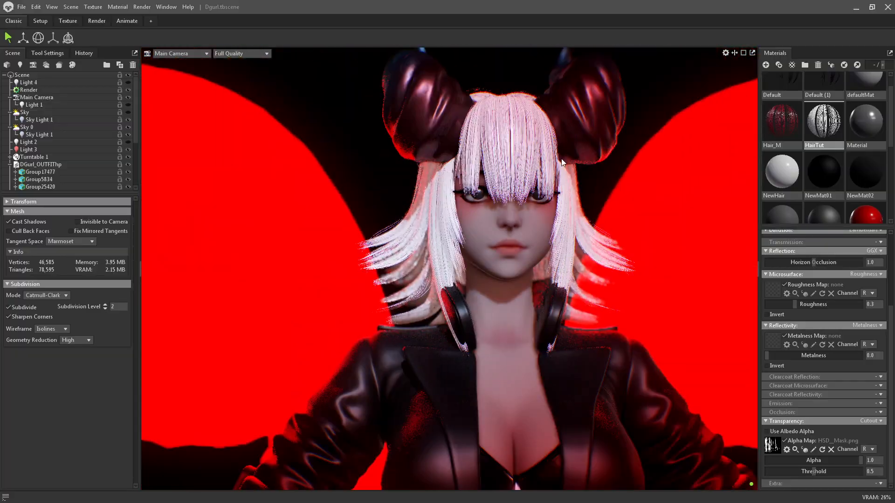
pyautogui.moveTo(562, 158); pyautogui.dragTo(541, 136, button='middle')
pyautogui.scroll(3, 511, 171)
pyautogui.moveTo(541, 136); pyautogui.dragTo(641, 130)
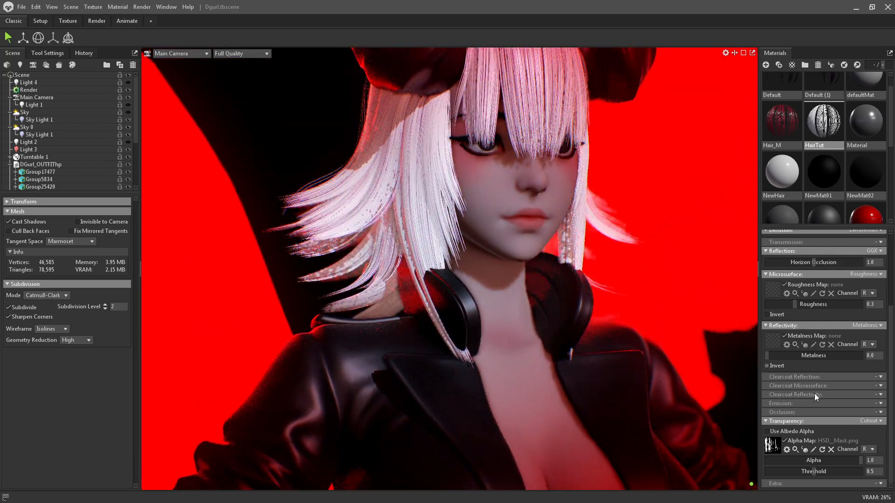
# - Compare the HSD__Mask.png alpha map with Use Mipmaps on and off, leaving the option disabled and the texture settings closed
pyautogui.click(786, 450)
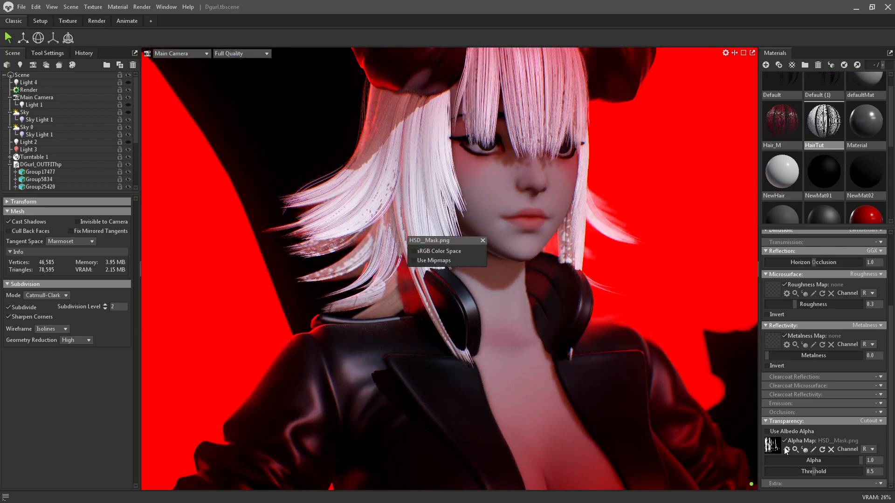
pyautogui.click(421, 261)
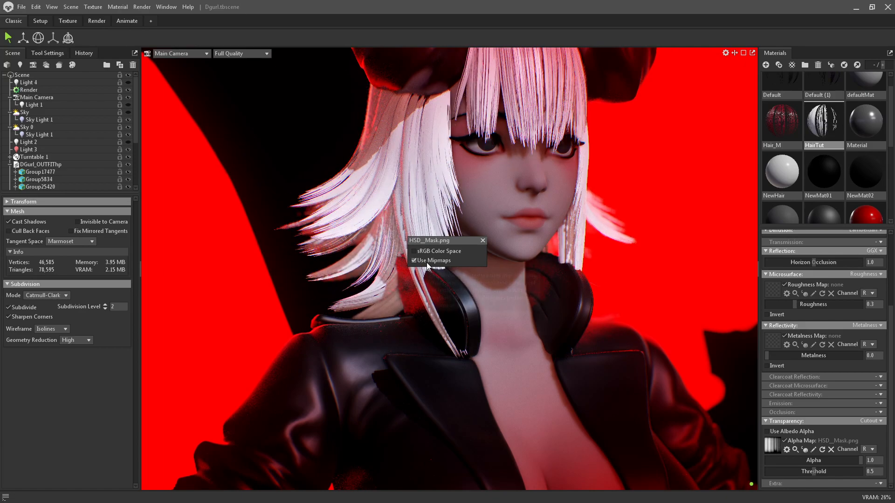
pyautogui.click(426, 262)
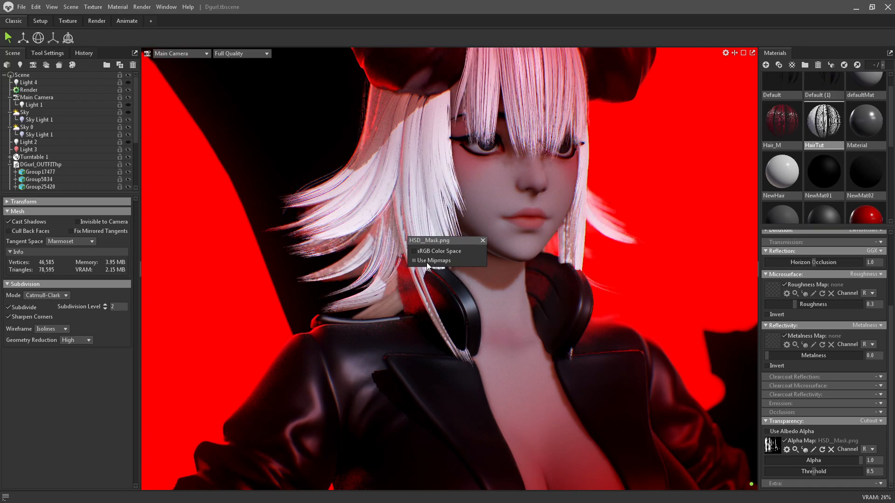
pyautogui.click(305, 92)
pyautogui.click(482, 241)
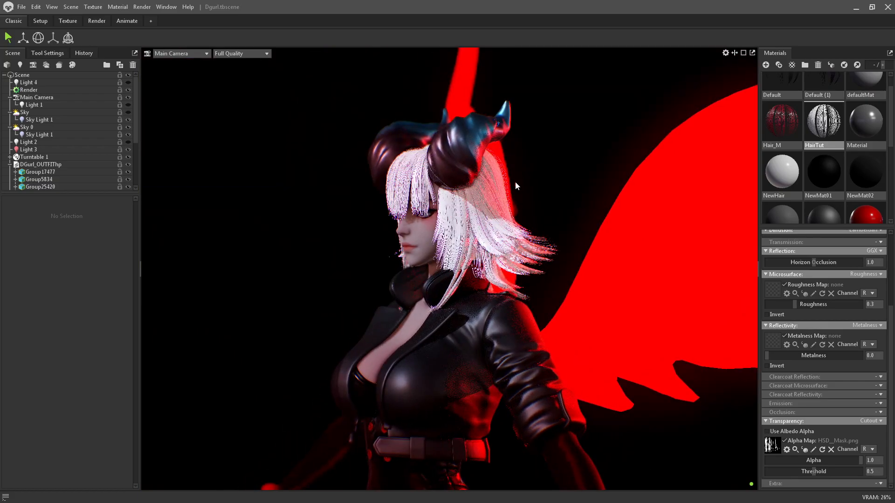
# - Hide the DGurl_OUTFIThp model so that only the character's head, hair and body are shown
pyautogui.scroll(3, 515, 182)
pyautogui.keyDown('alt'); pyautogui.moveTo(466, 187); pyautogui.dragTo(565, 212); pyautogui.keyUp('alt')
pyautogui.keyDown('alt'); pyautogui.moveTo(565, 211); pyautogui.dragTo(562, 236, button='middle'); pyautogui.keyUp('alt')
pyautogui.scroll(3, 519, 210)
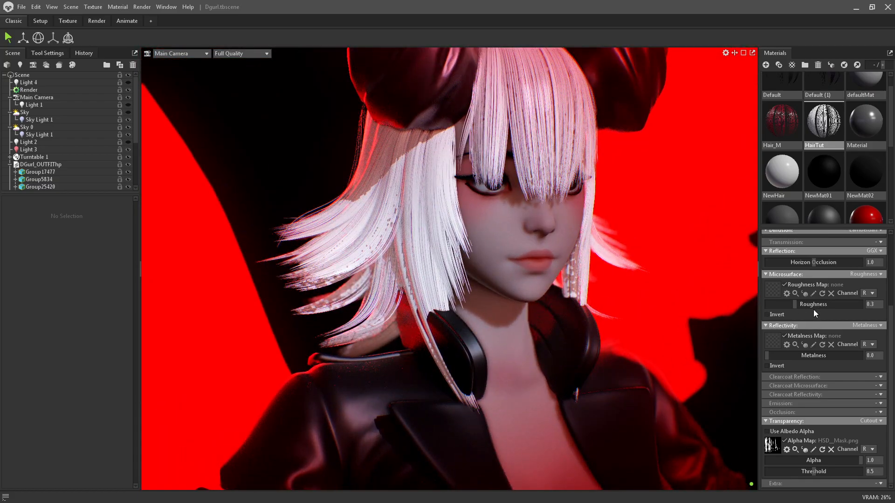
pyautogui.scroll(2, 500, 162)
pyautogui.moveTo(501, 162); pyautogui.dragTo(463, 164)
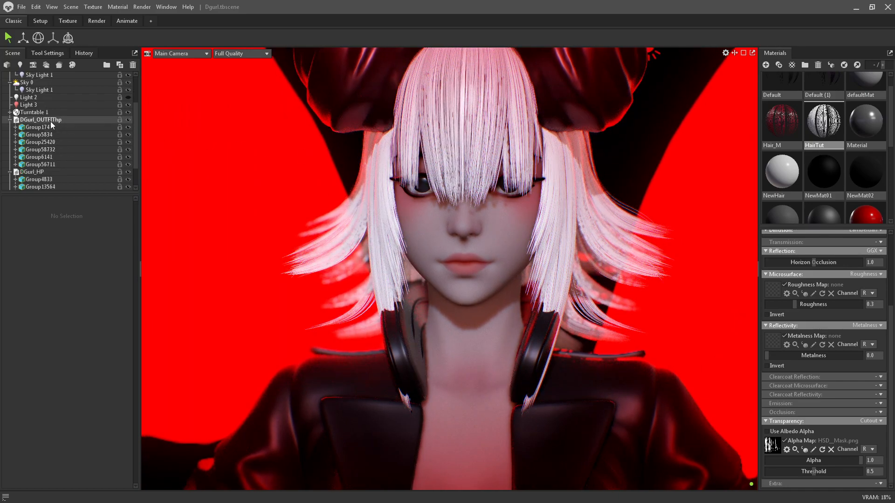
pyautogui.click(50, 120)
pyautogui.click(128, 119)
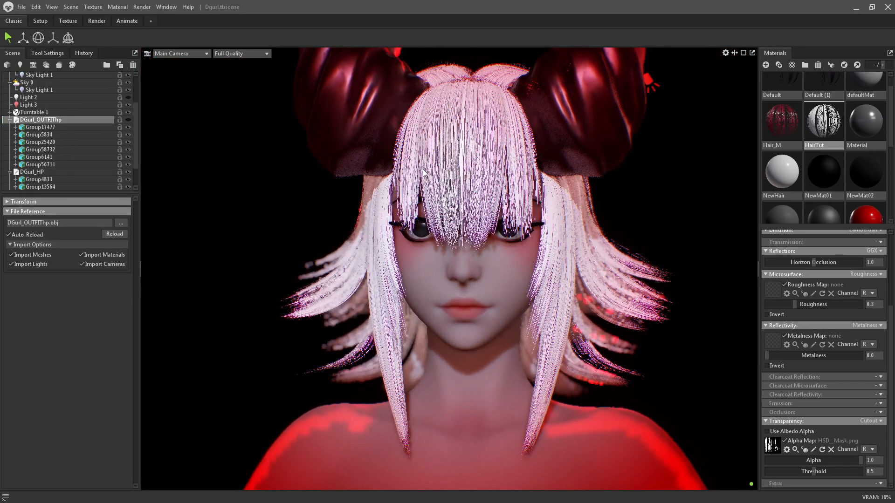
pyautogui.moveTo(164, 166); pyautogui.dragTo(459, 152)
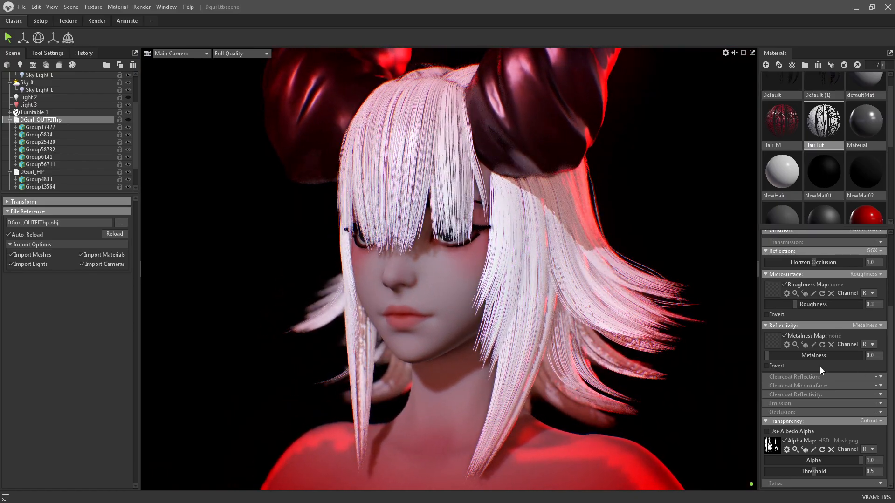
# - Switch the hair material's reflectivity to Specular, with intensity 0.163 and Fresnel 0.398
pyautogui.click(864, 327)
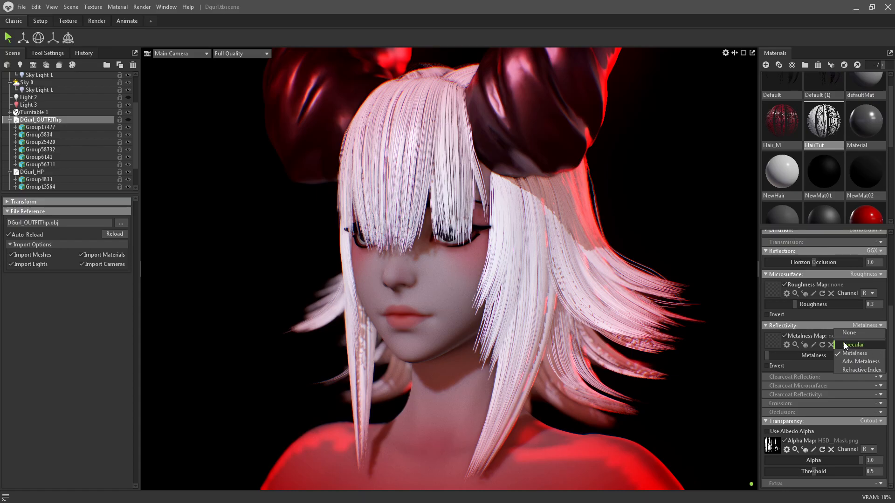
pyautogui.click(845, 344)
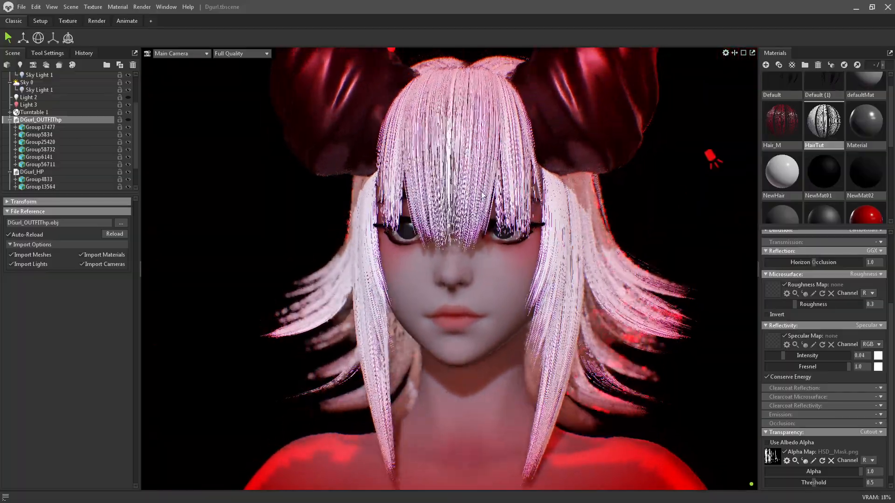
pyautogui.moveTo(787, 353); pyautogui.dragTo(799, 367)
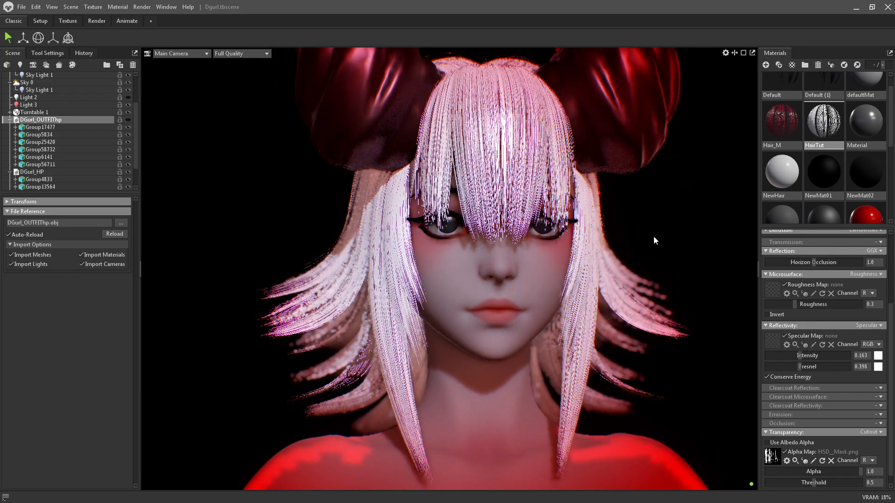
pyautogui.moveTo(347, 339); pyautogui.dragTo(315, 328)
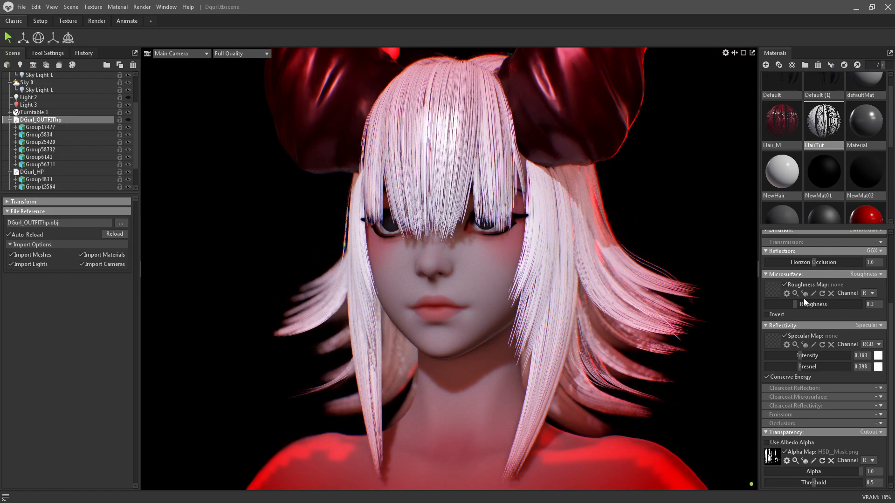
# - Set the hair material's roughness to 0.317 and check the highlights from the front and side
pyautogui.moveTo(798, 303)
pyautogui.mouseDown()
pyautogui.moveTo(779, 304)
pyautogui.moveTo(794, 303)
pyautogui.mouseUp()
pyautogui.moveTo(553, 219); pyautogui.dragTo(570, 193)
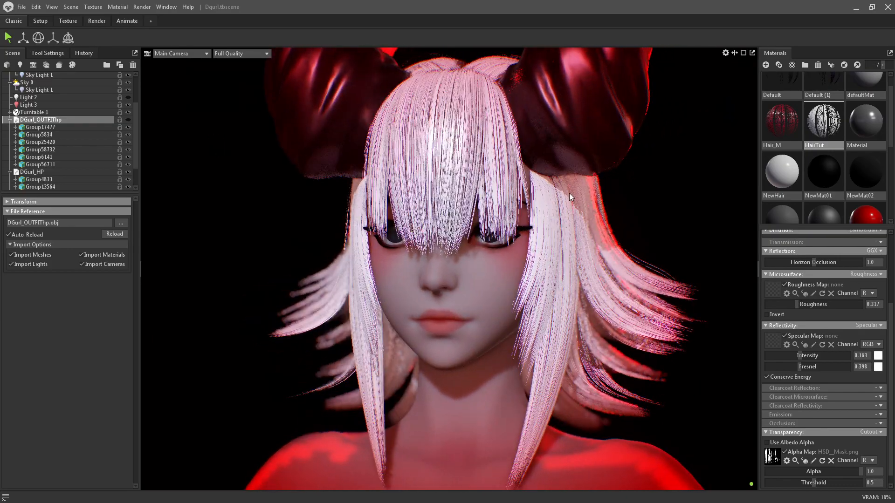
pyautogui.moveTo(452, 88); pyautogui.dragTo(667, 161)
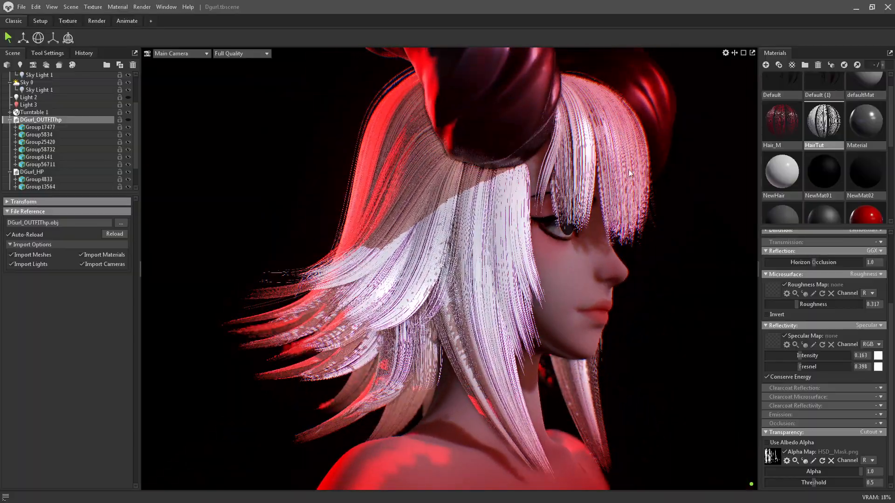
pyautogui.moveTo(514, 176); pyautogui.dragTo(457, 181)
pyautogui.moveTo(567, 250); pyautogui.dragTo(564, 138)
pyautogui.scroll(3, 815, 311)
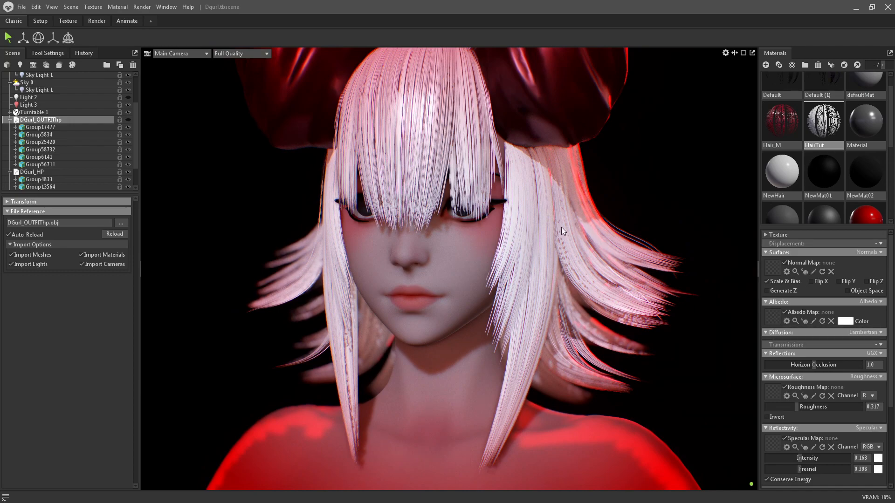
# - Set the hair material's albedo color to magenta 8a0566 and check it on the character
pyautogui.click(851, 322)
pyautogui.moveTo(438, 232)
pyautogui.mouseDown()
pyautogui.moveTo(440, 214)
pyautogui.moveTo(461, 234)
pyautogui.moveTo(420, 262)
pyautogui.mouseUp()
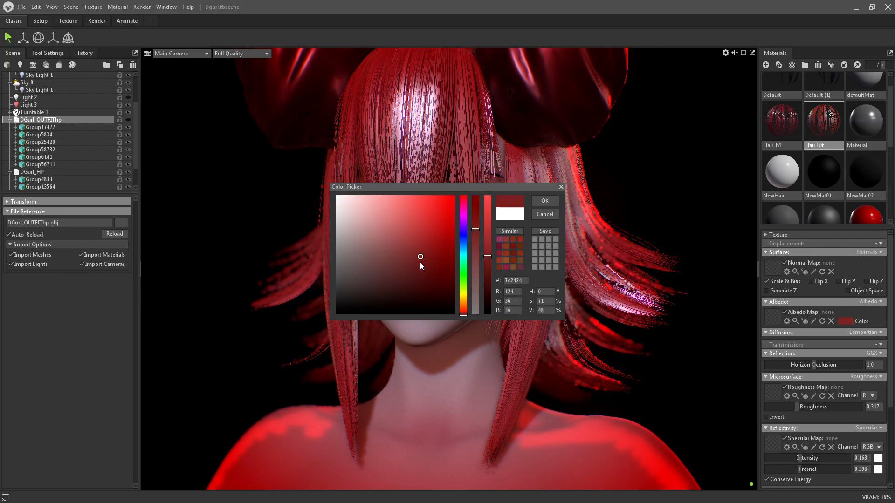
pyautogui.moveTo(466, 214); pyautogui.dragTo(463, 209)
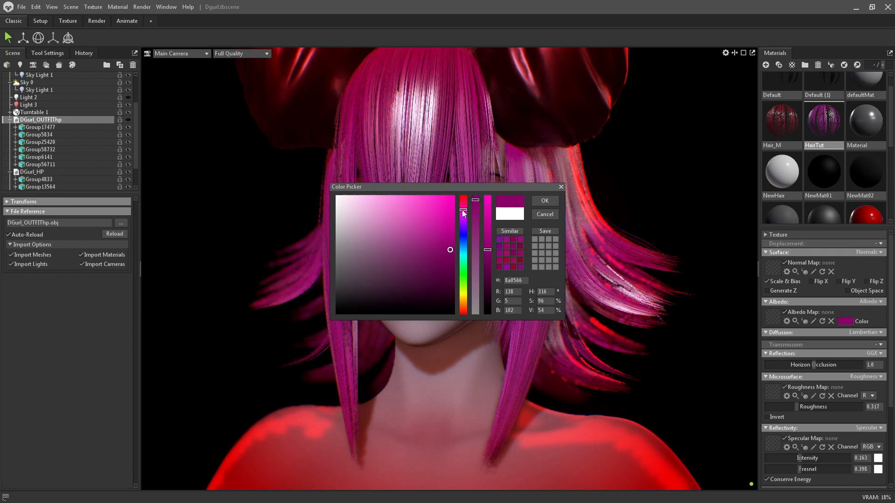
pyautogui.click(545, 200)
pyautogui.moveTo(491, 177); pyautogui.dragTo(569, 221)
pyautogui.scroll(-4, 525, 163)
pyautogui.scroll(4, 574, 237)
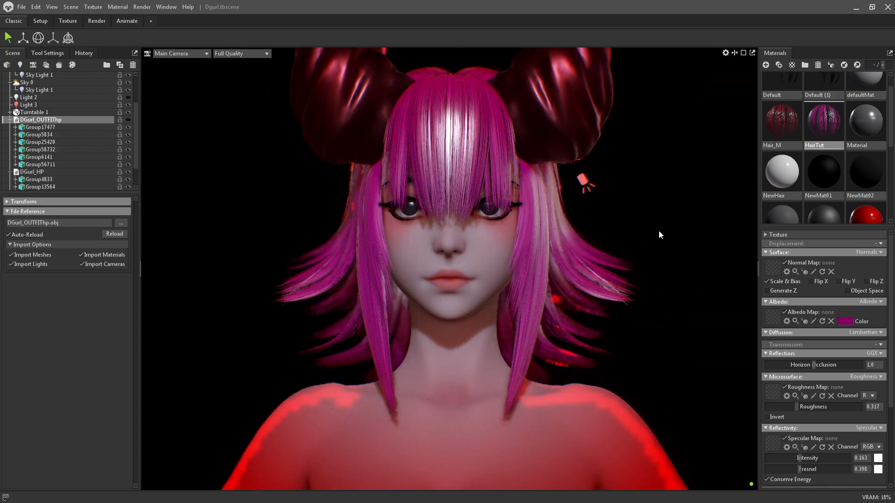
pyautogui.moveTo(659, 231); pyautogui.dragTo(645, 262)
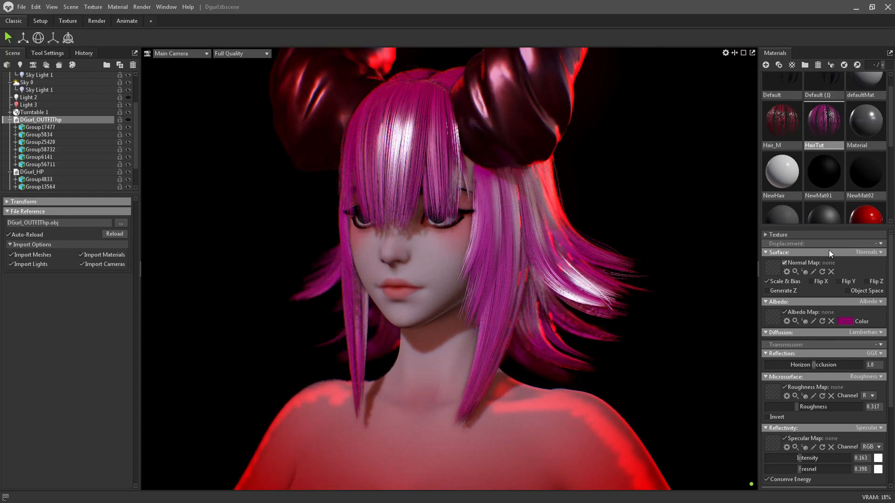
# - Switch the hair material's surface to Parallax and load HSD__Normal.png as its normal map
pyautogui.moveTo(620, 180)
pyautogui.mouseDown()
pyautogui.moveTo(576, 172)
pyautogui.moveTo(609, 186)
pyautogui.mouseUp()
pyautogui.scroll(3, 609, 186)
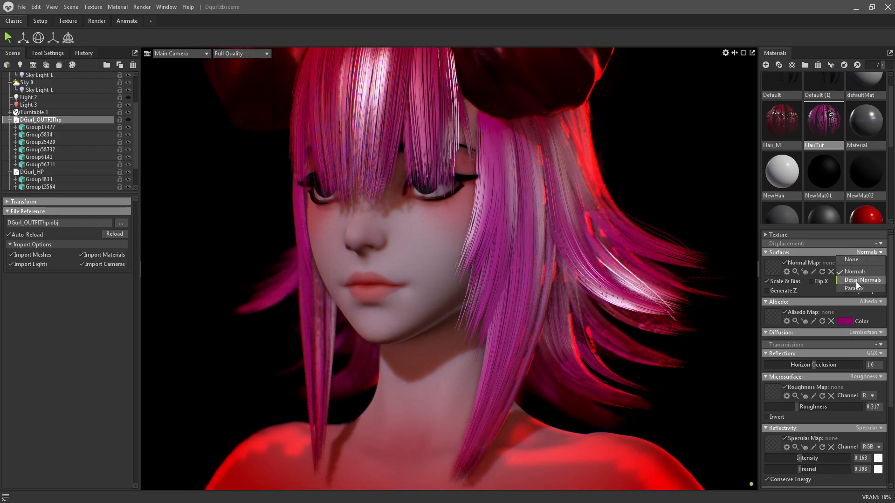
pyautogui.click(854, 289)
pyautogui.moveTo(664, 176); pyautogui.dragTo(513, 176)
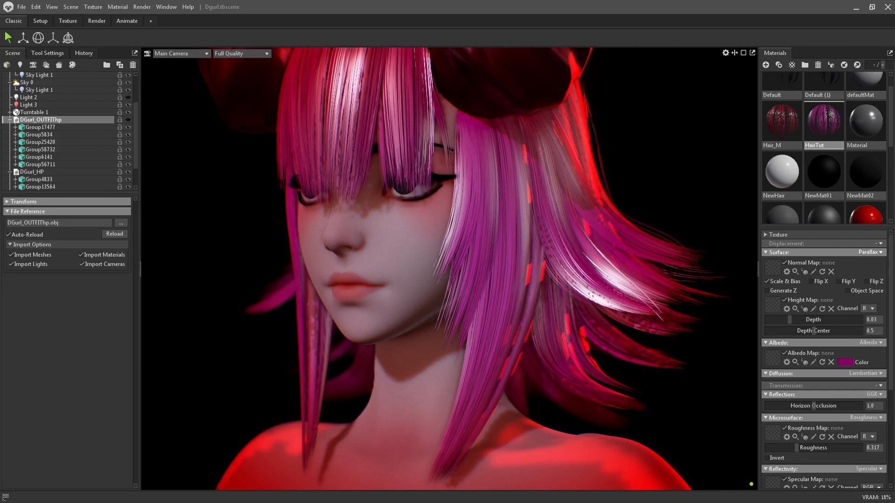
pyautogui.moveTo(510, 94); pyautogui.dragTo(479, 134)
# - Examine the normal map's strand detail on the hair up close and from farther away
pyautogui.scroll(5, 477, 153)
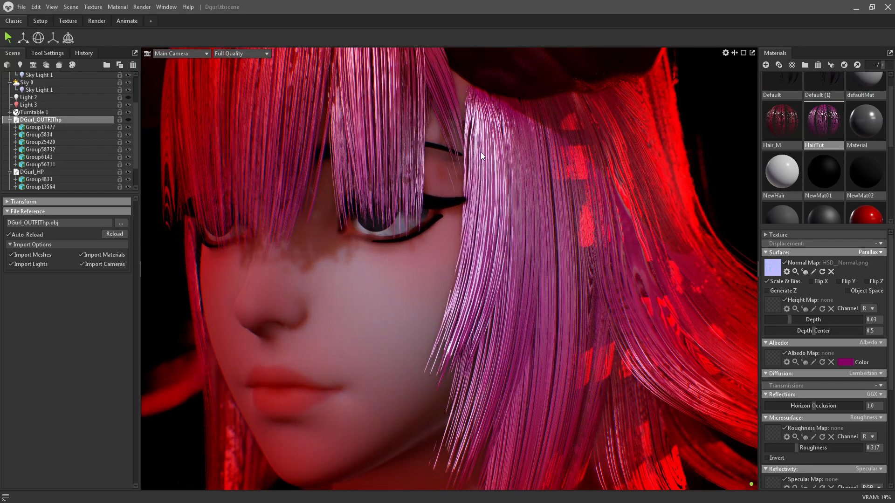
pyautogui.moveTo(572, 133); pyautogui.dragTo(414, 136)
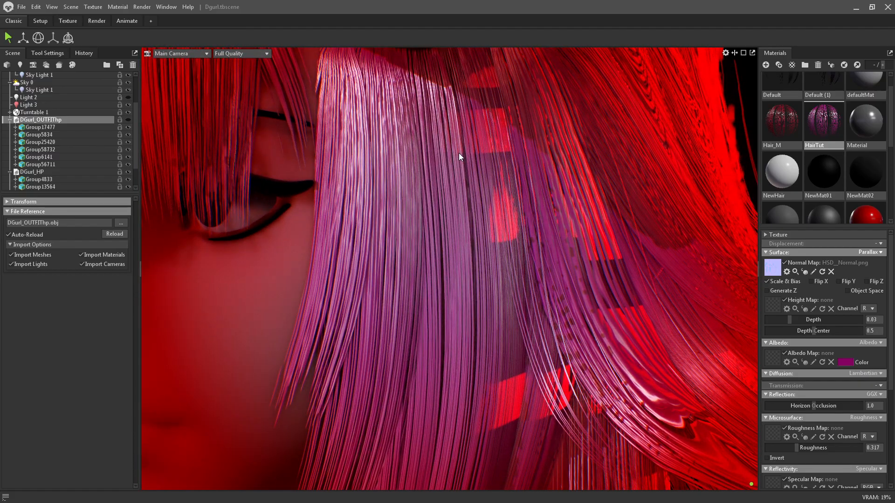
pyautogui.moveTo(506, 153); pyautogui.dragTo(533, 148)
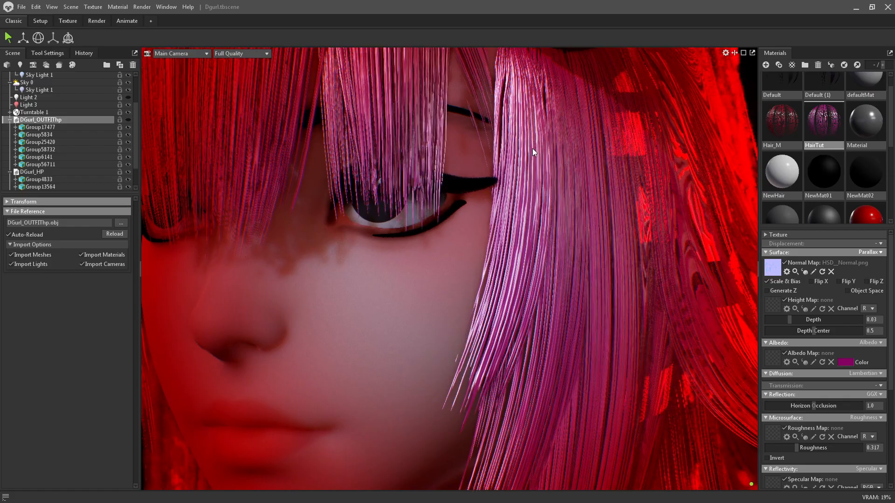
pyautogui.scroll(-5, 511, 110)
pyautogui.moveTo(511, 110); pyautogui.dragTo(527, 163)
pyautogui.scroll(-5, 527, 163)
pyautogui.moveTo(581, 168)
pyautogui.mouseDown()
pyautogui.moveTo(514, 152)
pyautogui.moveTo(578, 154)
pyautogui.mouseUp()
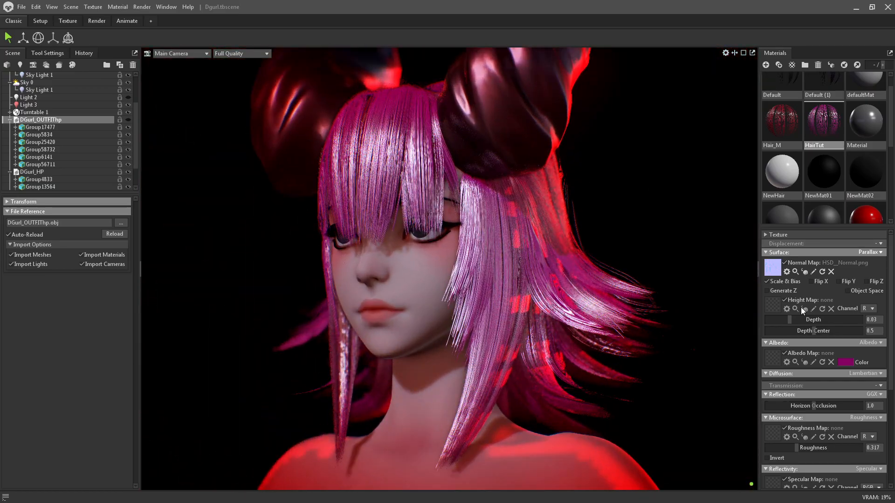
# - Lower the hair material's parallax depth to 0.001 and check the fringe up close
pyautogui.moveTo(786, 318); pyautogui.dragTo(767, 317)
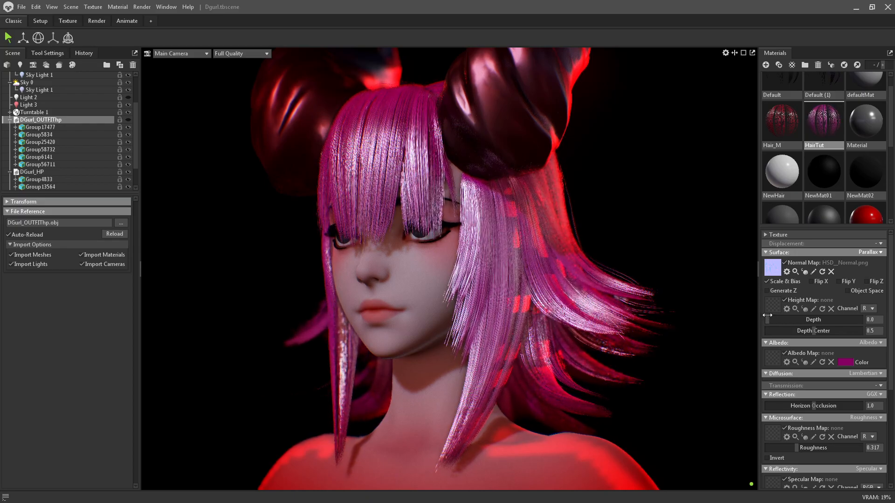
pyautogui.moveTo(604, 226); pyautogui.dragTo(619, 227)
pyautogui.scroll(3, 621, 231)
pyautogui.moveTo(773, 320); pyautogui.dragTo(769, 318)
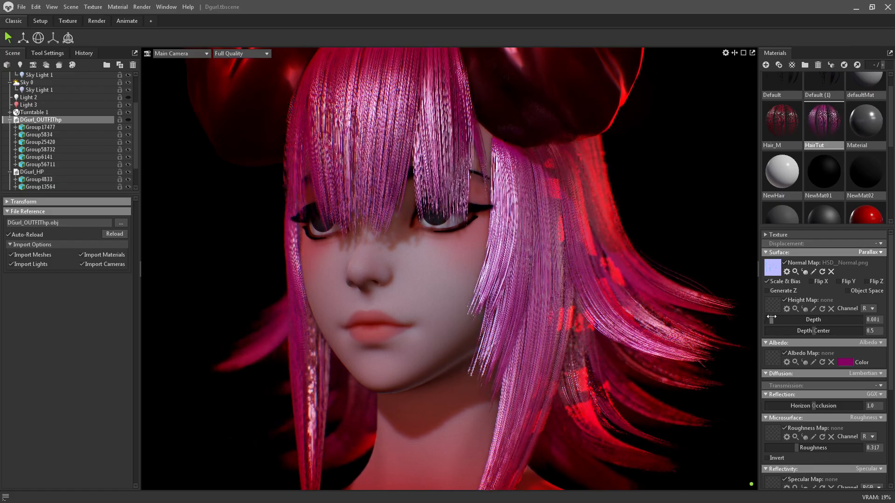
# - Load HSD__Depth.png as the hair material's height map and check the hair from the front and sides
pyautogui.moveTo(647, 158); pyautogui.dragTo(711, 200)
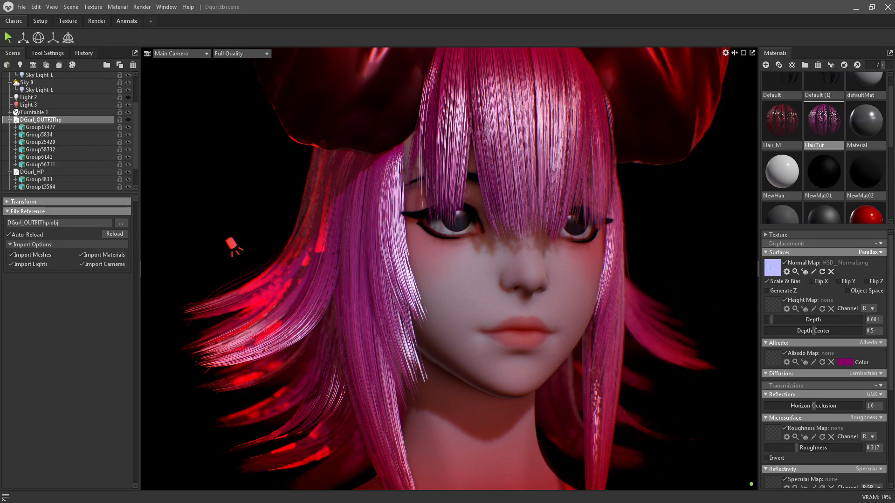
pyautogui.moveTo(586, 122); pyautogui.dragTo(551, 131)
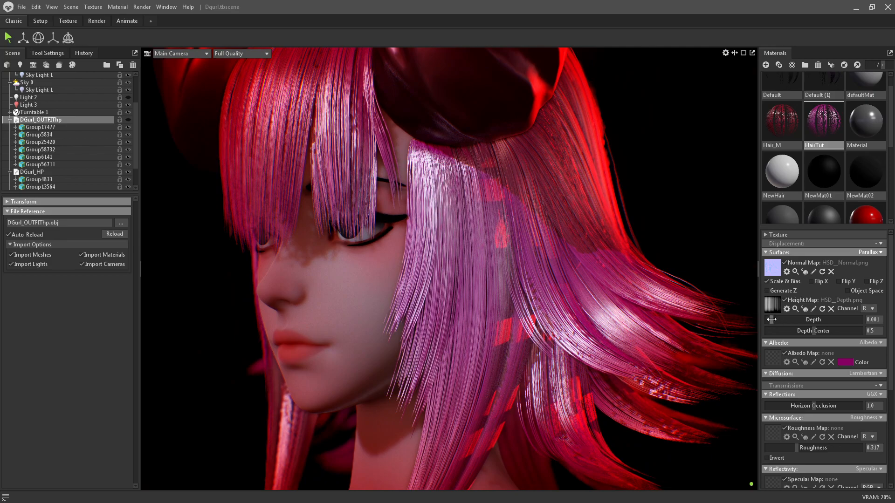
pyautogui.moveTo(771, 320); pyautogui.dragTo(772, 320)
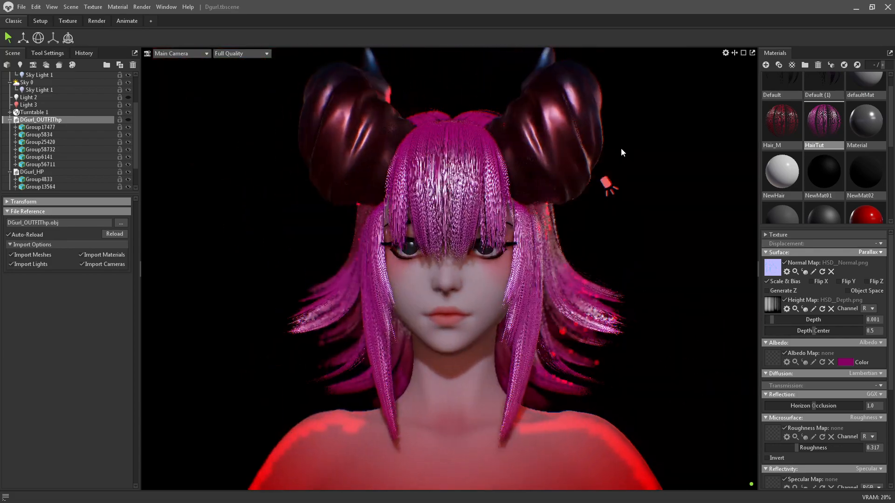
pyautogui.moveTo(623, 145); pyautogui.dragTo(634, 187)
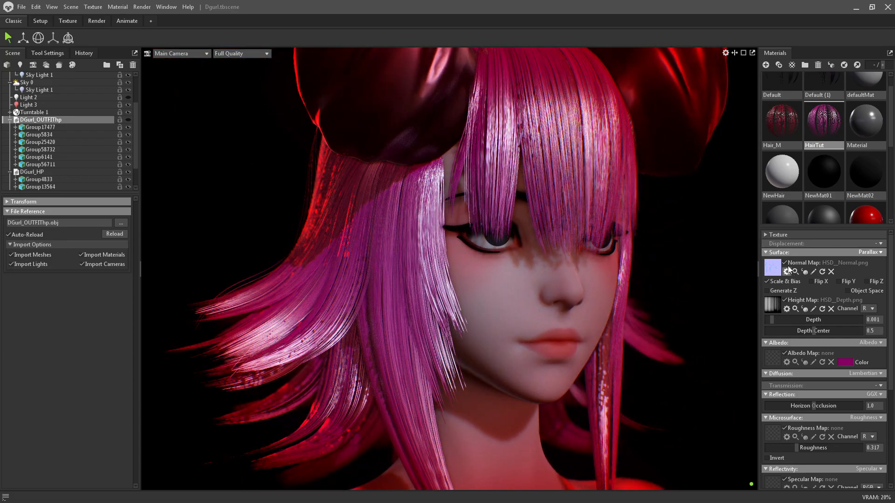
pyautogui.moveTo(690, 243); pyautogui.dragTo(634, 222)
# - Compare the hair with and without the normal map and parallax depth, restore both, and examine the side strands up close
pyautogui.moveTo(773, 319); pyautogui.dragTo(764, 321)
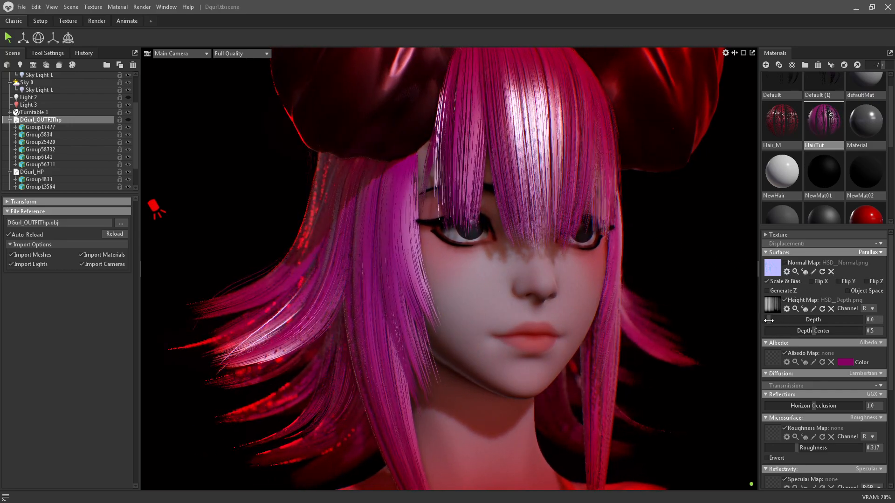
pyautogui.moveTo(771, 320); pyautogui.dragTo(771, 320)
pyautogui.click(785, 263)
pyautogui.keyDown('alt'); pyautogui.moveTo(646, 177); pyautogui.dragTo(552, 167); pyautogui.keyUp('alt')
pyautogui.keyDown('alt'); pyautogui.moveTo(552, 167); pyautogui.dragTo(547, 211, button='right'); pyautogui.keyUp('alt')
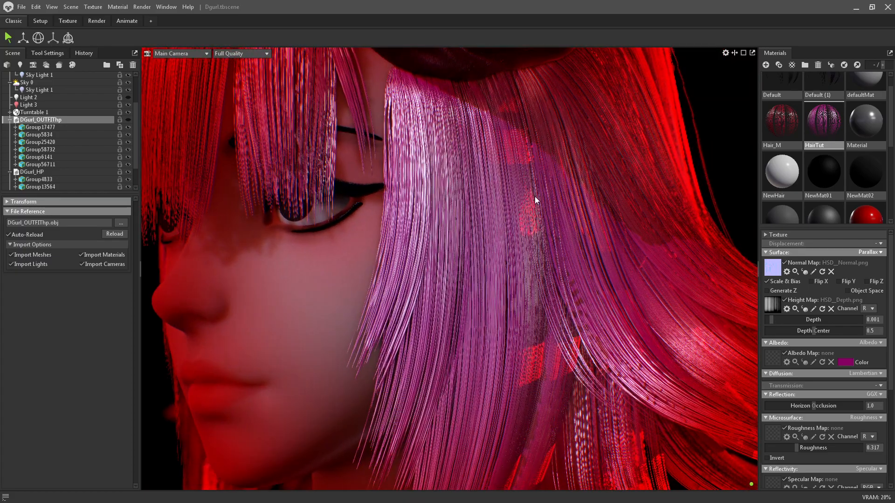
pyautogui.keyDown('alt'); pyautogui.moveTo(498, 186); pyautogui.dragTo(518, 219); pyautogui.keyUp('alt')
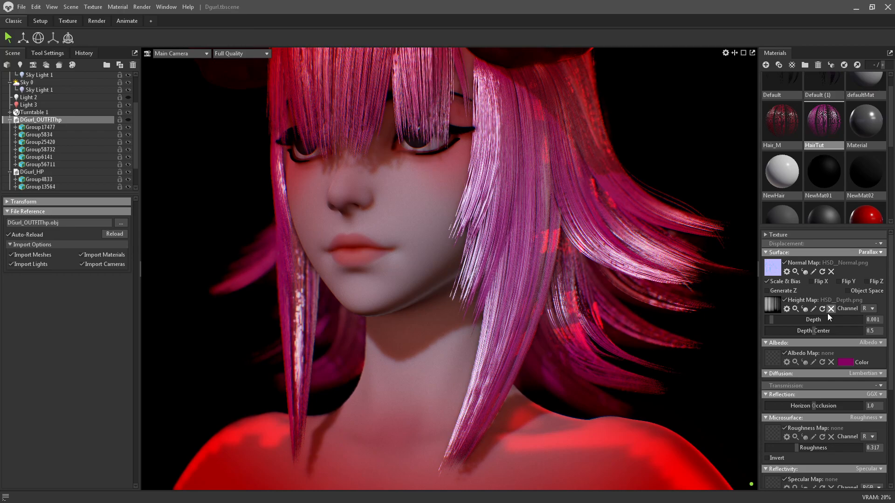
# - Try Subsurface Scattering as the hair's transmission, vary the scatter depth up to 5.701 mm, and check it from several angles
pyautogui.scroll(-2, 838, 314)
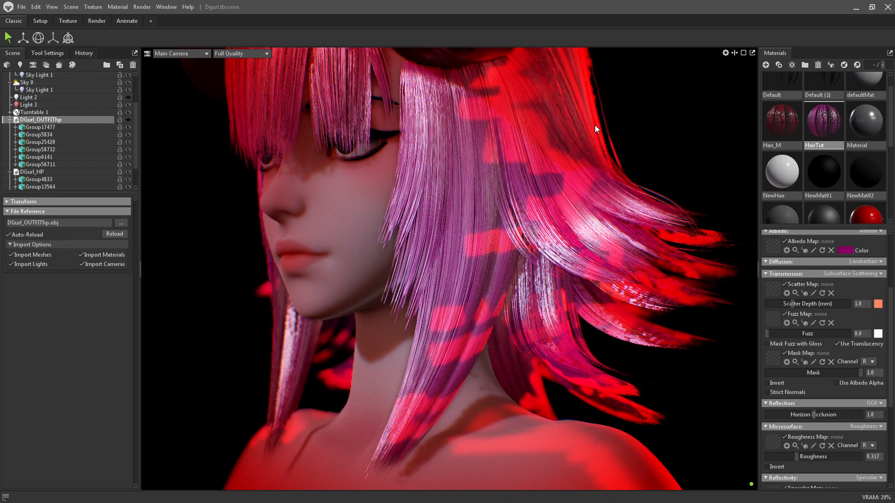
pyautogui.moveTo(796, 303); pyautogui.dragTo(780, 304)
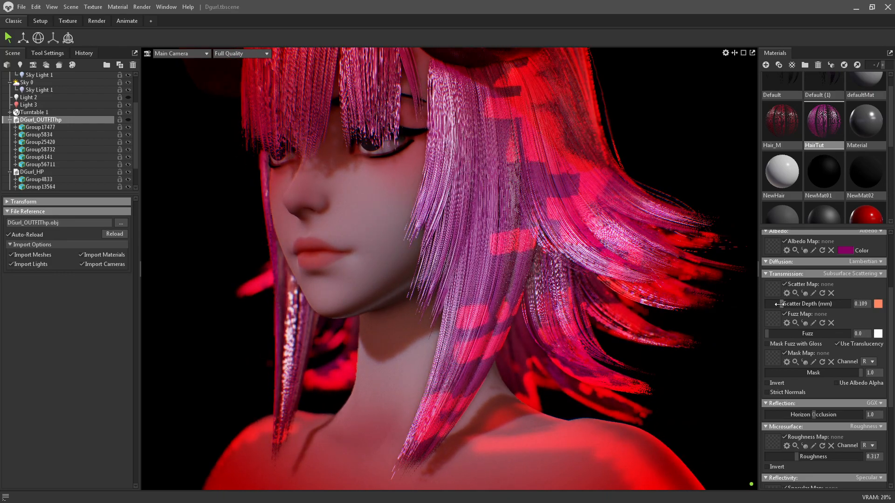
pyautogui.click(792, 310)
pyautogui.moveTo(792, 310)
pyautogui.mouseDown()
pyautogui.moveTo(782, 309)
pyautogui.moveTo(800, 303)
pyautogui.mouseUp()
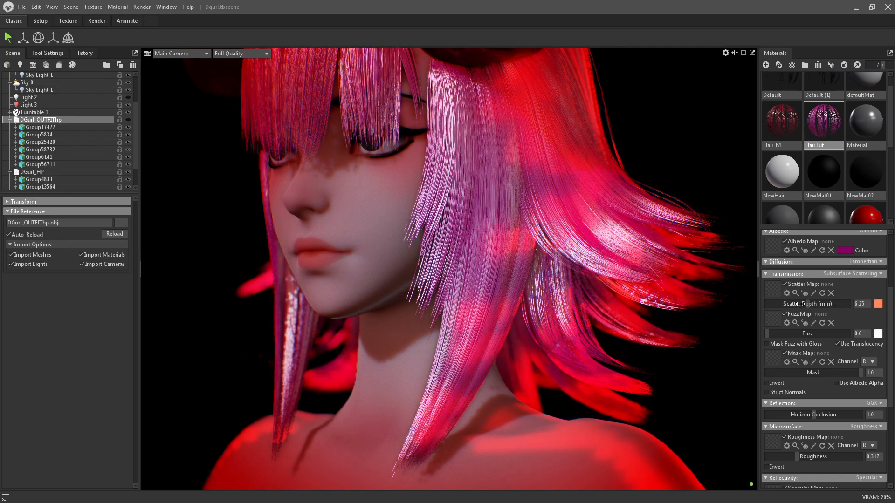
pyautogui.moveTo(593, 113); pyautogui.dragTo(684, 116)
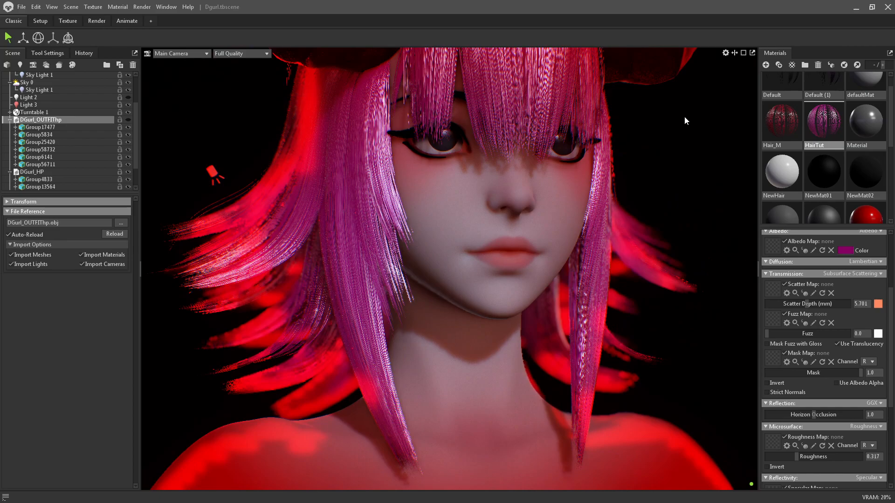
pyautogui.moveTo(684, 116); pyautogui.dragTo(591, 103, button='right')
pyautogui.moveTo(592, 108); pyautogui.dragTo(587, 144)
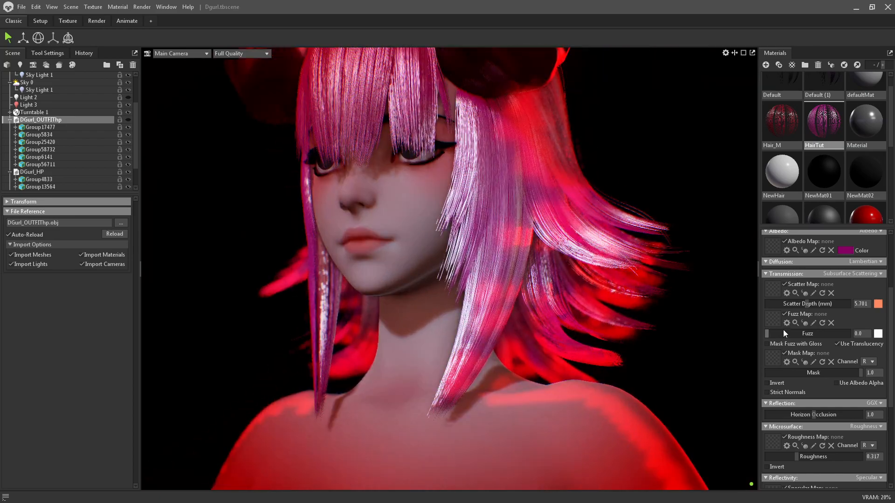
# - Try a scatter depth of 0.954 mm with fuzz 0.233 and inspect the side hair
pyautogui.moveTo(806, 306); pyautogui.dragTo(787, 301)
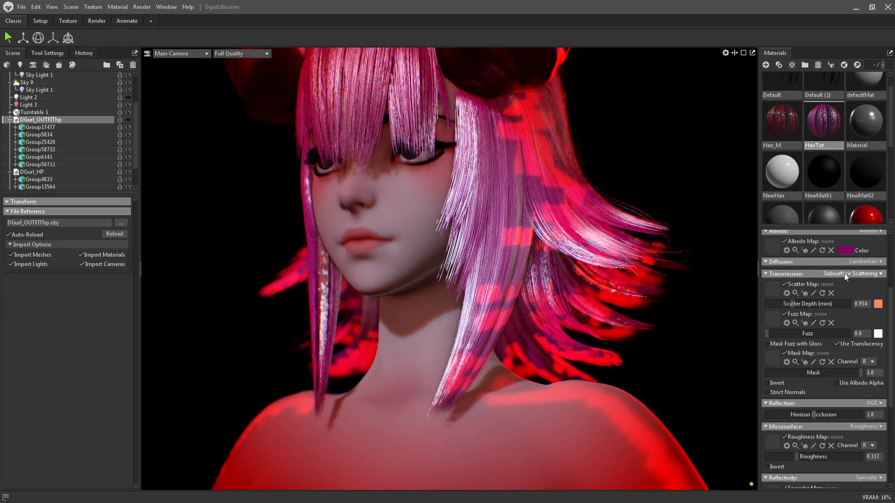
pyautogui.moveTo(783, 333); pyautogui.dragTo(786, 334)
pyautogui.moveTo(583, 183); pyautogui.dragTo(728, 177)
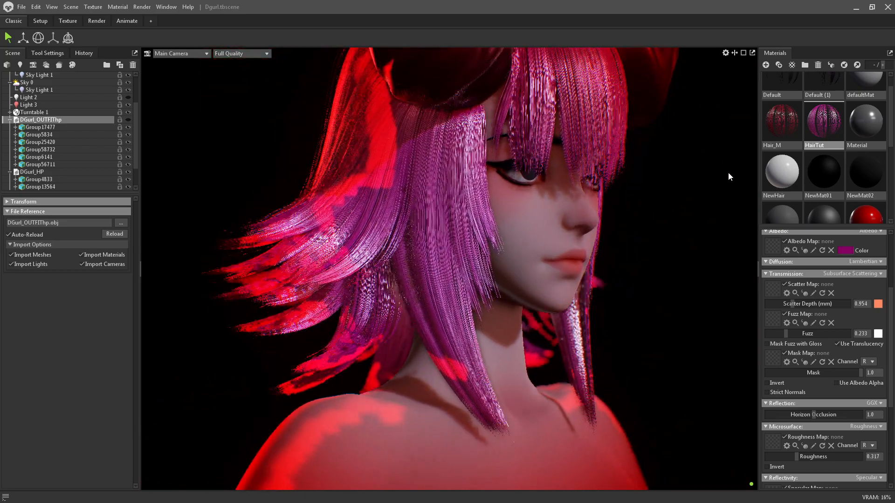
pyautogui.moveTo(424, 193); pyautogui.dragTo(390, 188)
pyautogui.scroll(3, 363, 170)
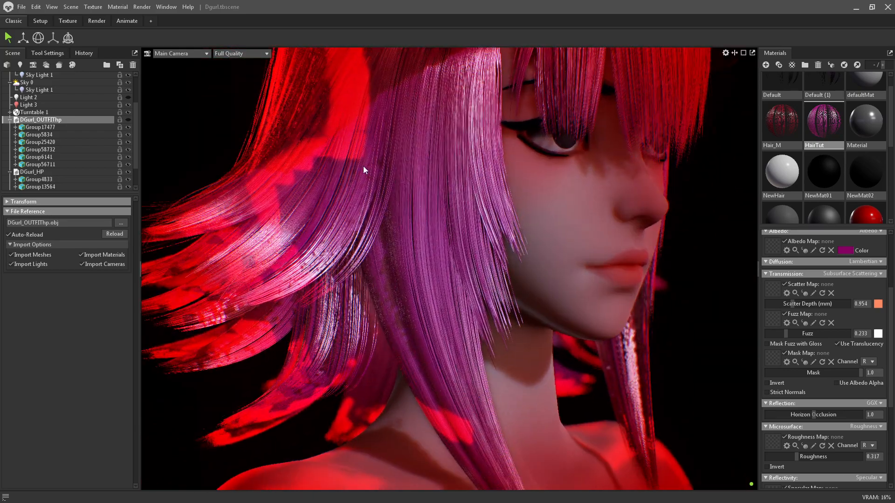
# - Remove the transmission from the hair material and compare the hair from the side
pyautogui.click(861, 274)
pyautogui.click(843, 281)
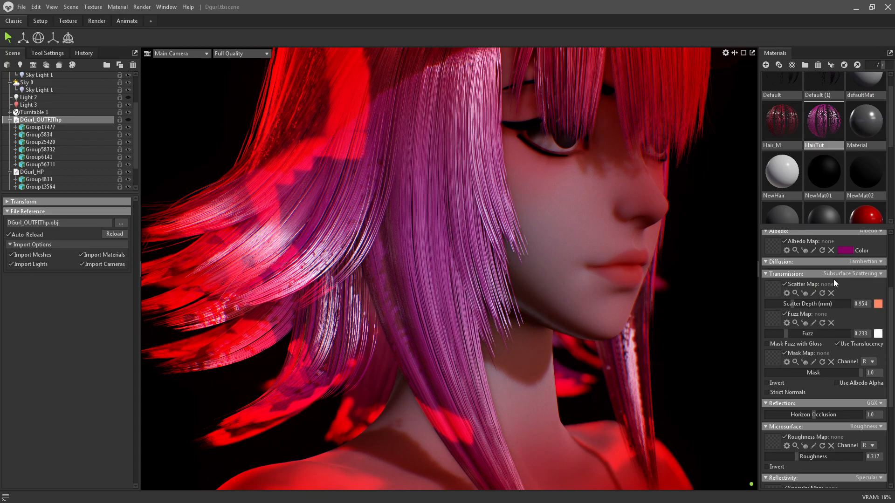
pyautogui.moveTo(559, 200); pyautogui.dragTo(548, 173)
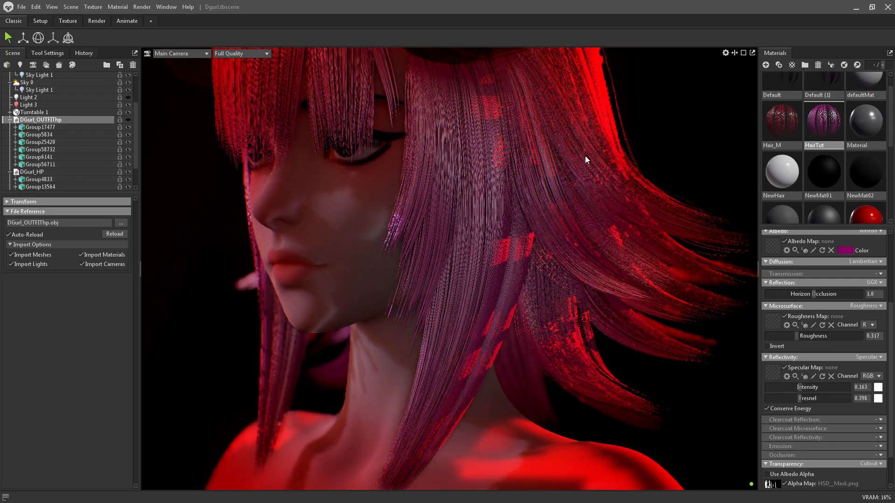
# - Select the red spot light and increase its diameter to 399.4, checking the softened light on the hair
pyautogui.scroll(-5, 575, 135)
pyautogui.moveTo(575, 135); pyautogui.dragTo(618, 124)
pyautogui.click(662, 227)
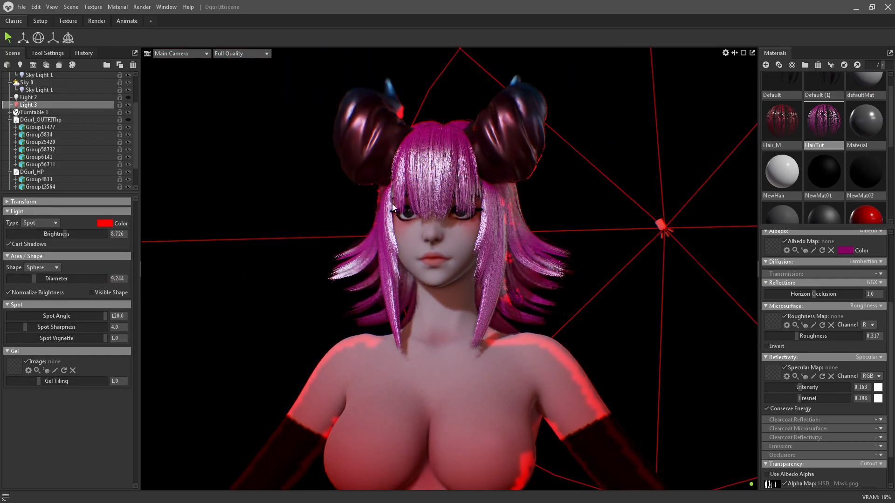
pyautogui.moveTo(35, 280); pyautogui.dragTo(98, 279)
pyautogui.moveTo(455, 233); pyautogui.dragTo(367, 237)
pyautogui.scroll(5, 391, 251)
pyautogui.moveTo(408, 261); pyautogui.dragTo(554, 226)
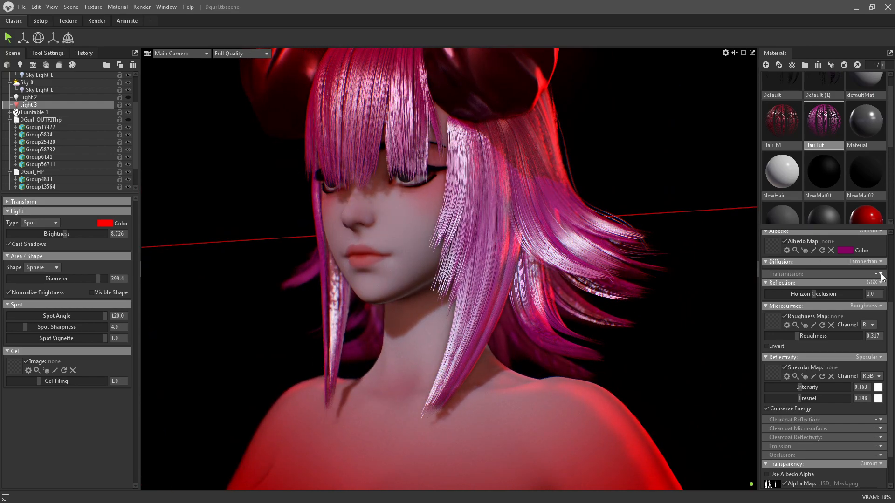
# - Set the hair material's transmission to Subsurface Scattering and fine-tune the red spot light's diameter and brightness
pyautogui.click(855, 301)
pyautogui.moveTo(687, 191)
pyautogui.mouseDown()
pyautogui.moveTo(650, 191)
pyautogui.moveTo(685, 194)
pyautogui.mouseUp()
pyautogui.moveTo(89, 279)
pyautogui.mouseDown()
pyautogui.moveTo(51, 278)
pyautogui.moveTo(99, 279)
pyautogui.mouseUp()
pyautogui.moveTo(71, 233); pyautogui.dragTo(57, 234)
pyautogui.keyDown('alt'); pyautogui.moveTo(373, 183); pyautogui.dragTo(488, 204); pyautogui.keyUp('alt')
pyautogui.click(242, 220)
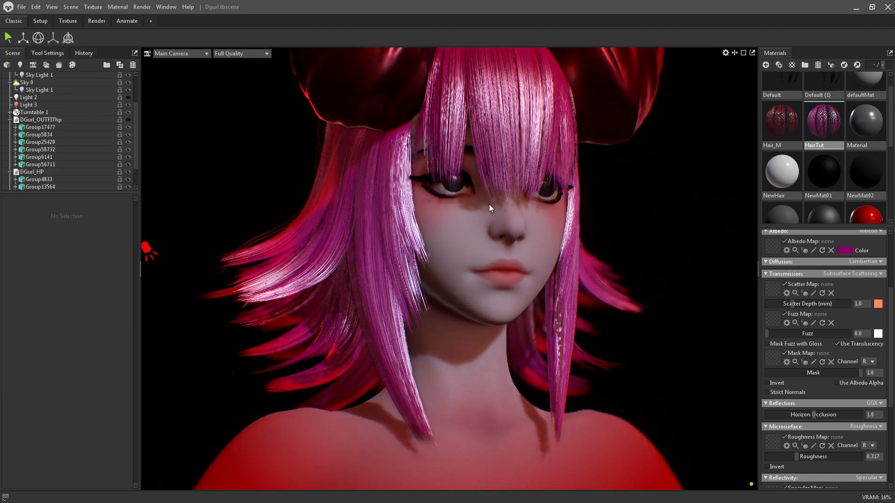
# - Change the hair's scatter color to white and check the hair from several angles
pyautogui.click(878, 303)
pyautogui.click(338, 187)
pyautogui.click(550, 200)
pyautogui.keyDown('alt'); pyautogui.moveTo(594, 196); pyautogui.dragTo(632, 262); pyautogui.keyUp('alt')
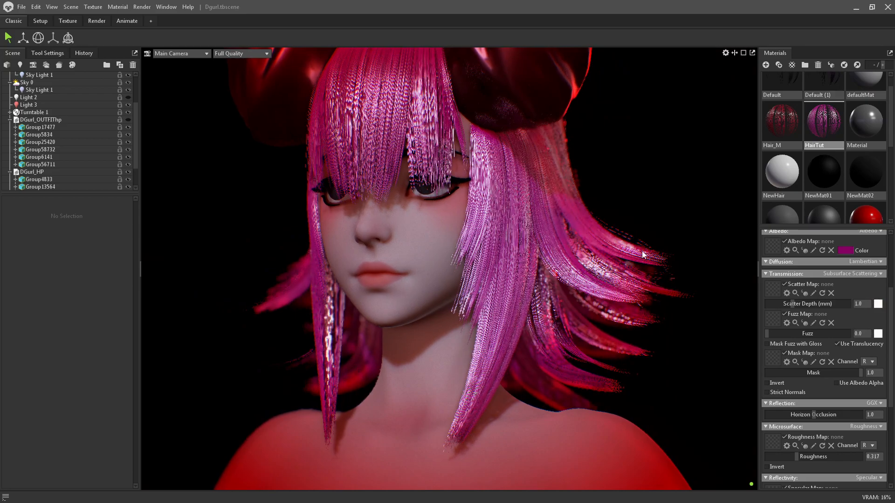
pyautogui.moveTo(583, 202)
pyautogui.keyDown('alt'); pyautogui.mouseDown()
pyautogui.moveTo(536, 217)
pyautogui.moveTo(588, 201)
pyautogui.mouseUp(); pyautogui.keyUp('alt')
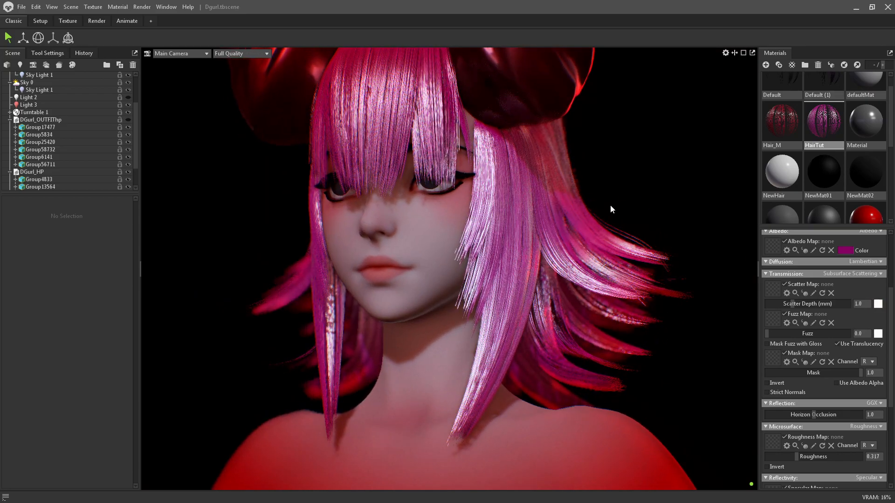
pyautogui.keyDown('alt'); pyautogui.moveTo(602, 261); pyautogui.dragTo(630, 195); pyautogui.keyUp('alt')
pyautogui.keyDown('alt'); pyautogui.moveTo(667, 234); pyautogui.dragTo(635, 156); pyautogui.keyUp('alt')
pyautogui.keyDown('alt'); pyautogui.moveTo(636, 156); pyautogui.dragTo(644, 198, button='middle'); pyautogui.keyUp('alt')
pyautogui.keyDown('alt'); pyautogui.moveTo(644, 196); pyautogui.dragTo(630, 247); pyautogui.keyUp('alt')
# - Try higher fuzz amounts on the hair material and return the fuzz to 0
pyautogui.moveTo(787, 334); pyautogui.dragTo(842, 327)
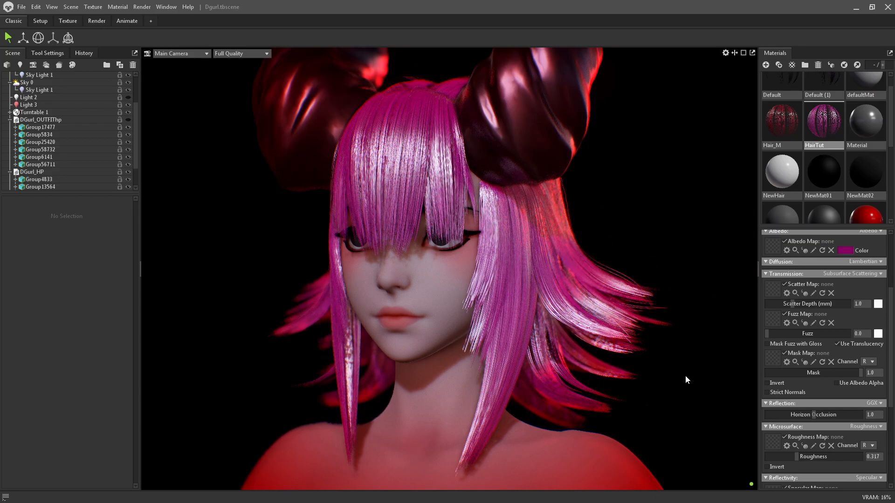
pyautogui.click(790, 338)
pyautogui.moveTo(772, 331); pyautogui.dragTo(801, 330)
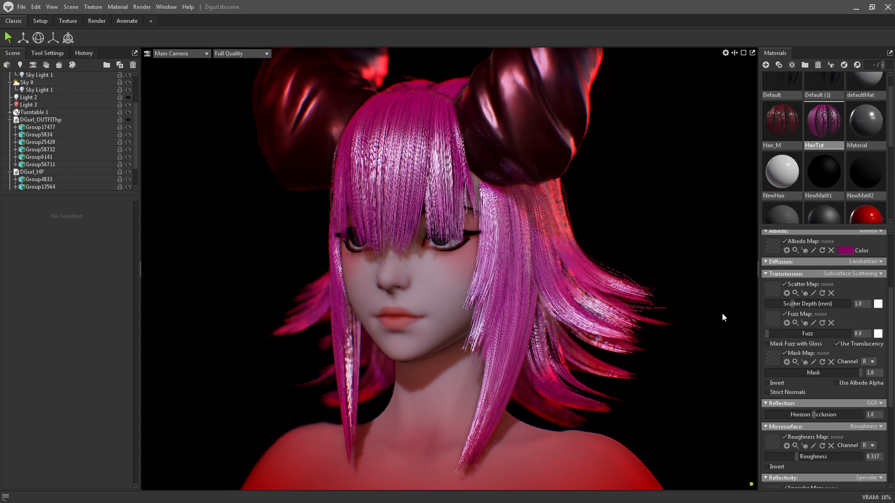
# - Set the hair material's roughness to 0.416 and specular intensity to 0.154, and compare different Fresnel strengths before restoring 0.398
pyautogui.scroll(-3, 851, 334)
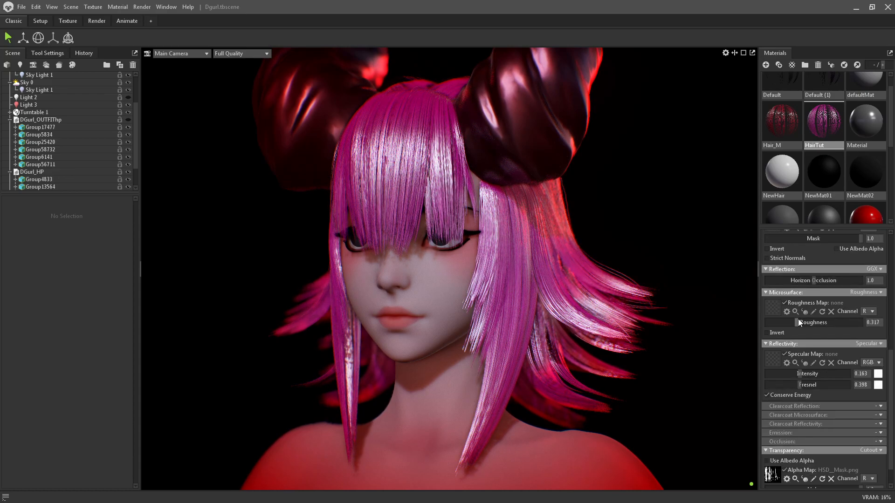
pyautogui.moveTo(798, 322); pyautogui.dragTo(799, 344)
pyautogui.scroll(-1, 829, 354)
pyautogui.moveTo(616, 175)
pyautogui.mouseDown()
pyautogui.moveTo(642, 143)
pyautogui.moveTo(603, 146)
pyautogui.moveTo(625, 168)
pyautogui.mouseUp()
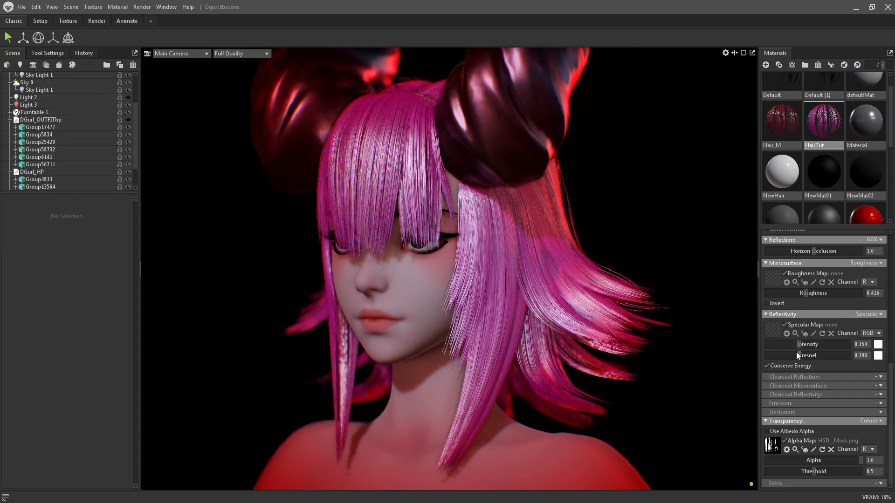
pyautogui.moveTo(797, 352); pyautogui.dragTo(783, 351)
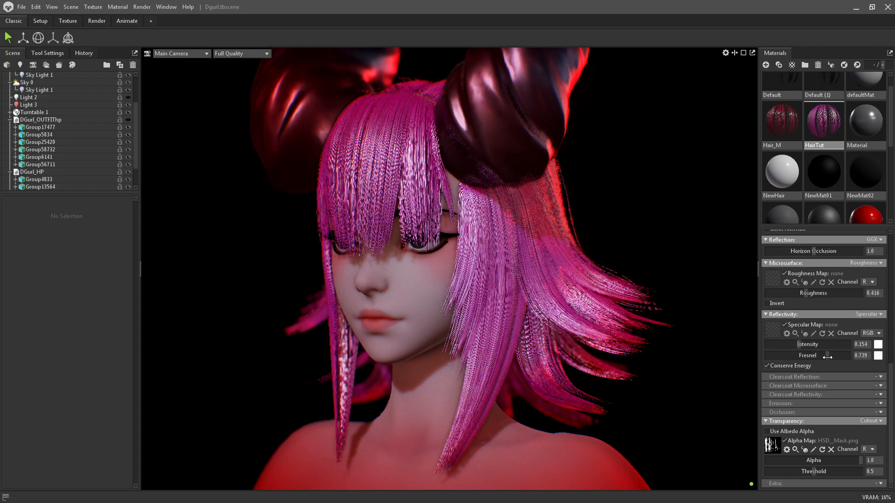
pyautogui.moveTo(820, 357); pyautogui.dragTo(795, 356)
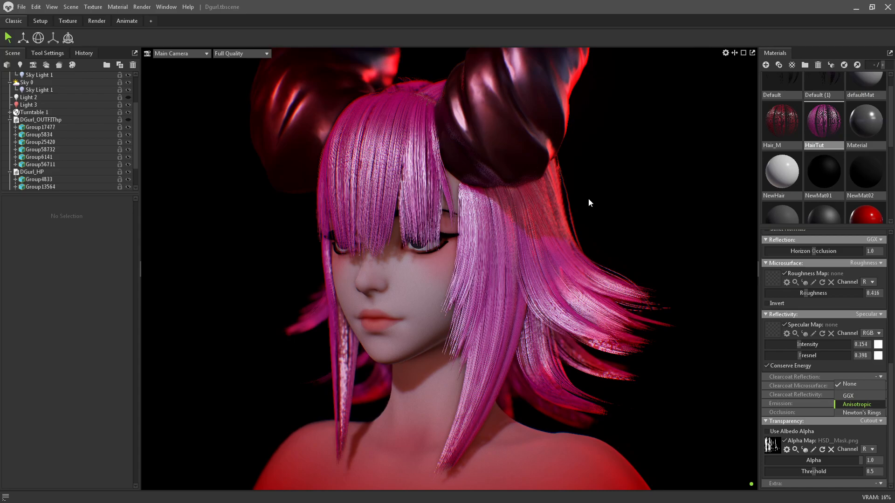
# - Set the hair material's clearcoat reflection to Anisotropic with an anisotropy of 0.559
pyautogui.click(572, 222)
pyautogui.moveTo(572, 219); pyautogui.dragTo(626, 198)
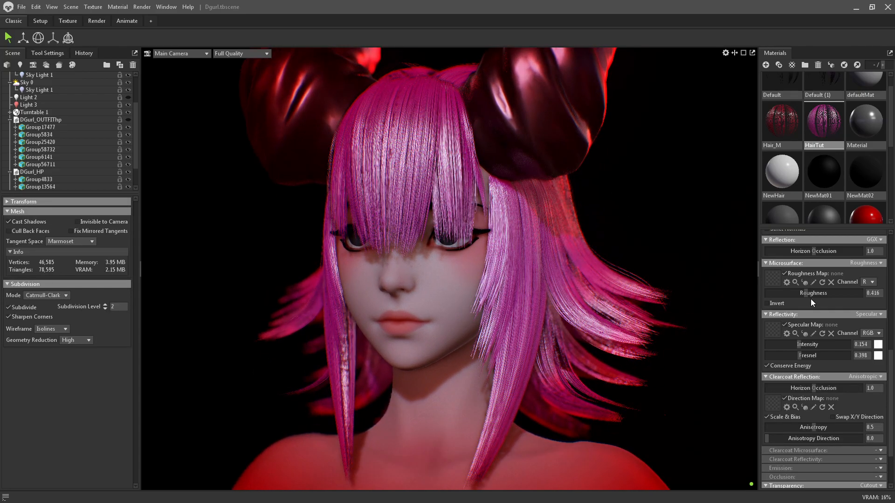
pyautogui.moveTo(813, 427); pyautogui.dragTo(795, 417)
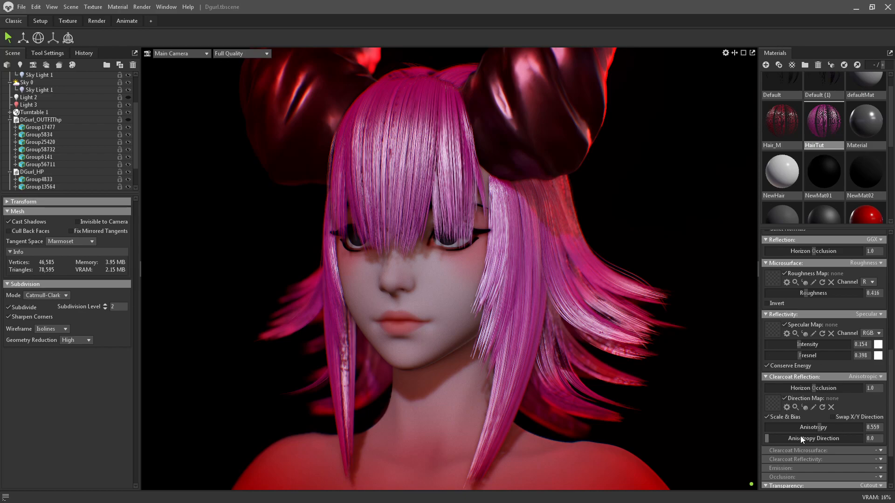
# - Set the clearcoat microsurface to Roughness at 0.168 and the clearcoat reflectivity to Specular
pyautogui.scroll(-3, 848, 378)
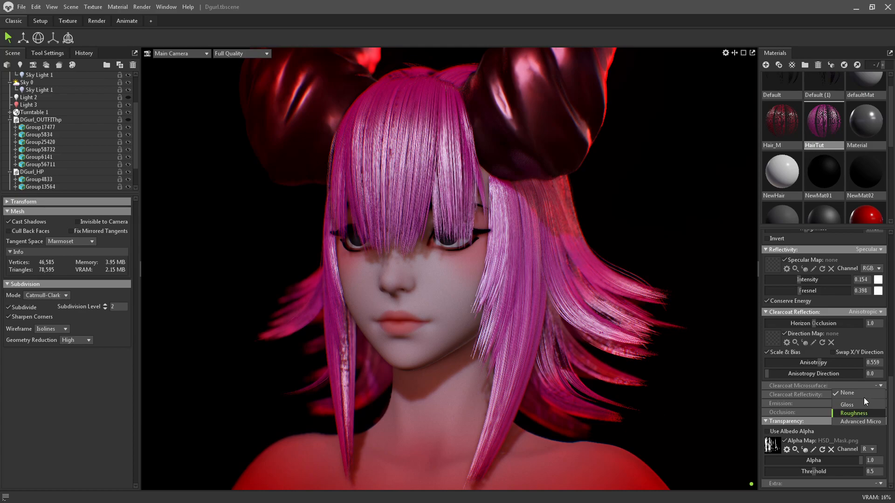
pyautogui.click(855, 413)
pyautogui.scroll(-2, 886, 400)
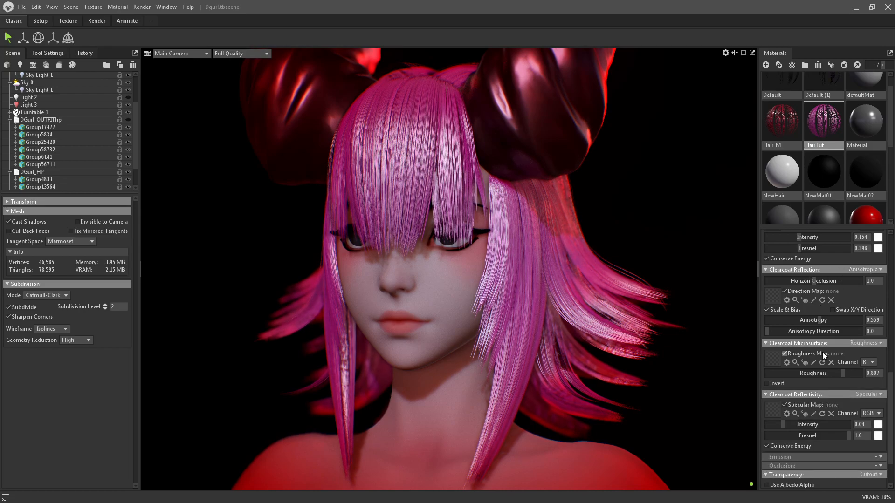
pyautogui.moveTo(833, 373); pyautogui.dragTo(784, 370)
# - Lower the hair material's base specular intensity to 0.037 and check the highlights from the other side
pyautogui.moveTo(589, 256); pyautogui.dragTo(591, 206)
pyautogui.scroll(2, 784, 289)
pyautogui.moveTo(804, 281); pyautogui.dragTo(782, 281)
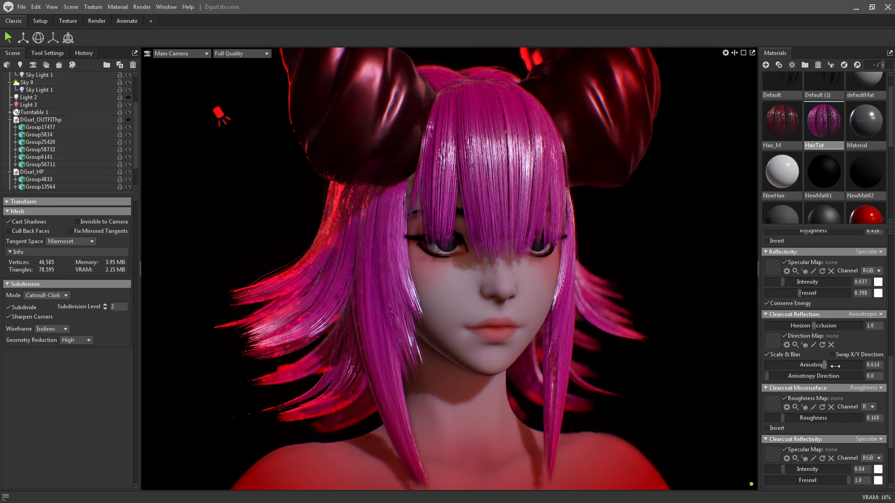
# - Set the hair material's clearcoat anisotropy to 0.505 and clearcoat specular intensity to 0.412, and check the highlights from the other side
pyautogui.moveTo(835, 366); pyautogui.dragTo(816, 364)
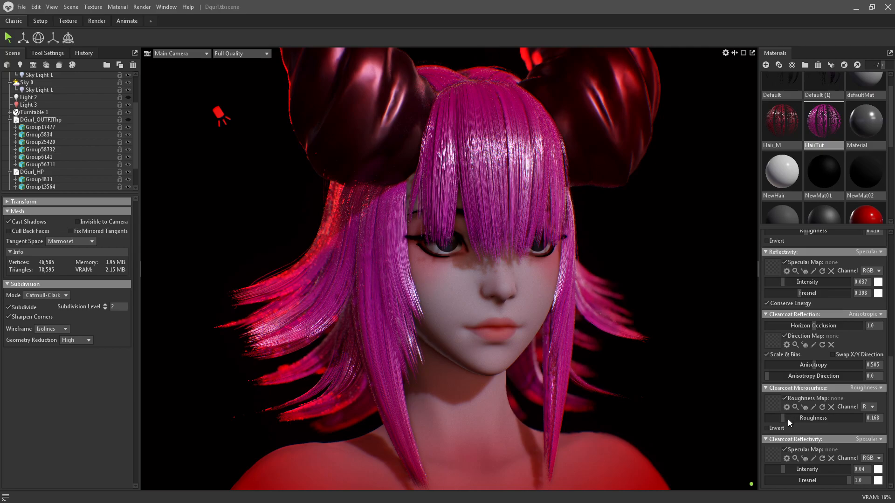
pyautogui.moveTo(784, 467); pyautogui.dragTo(819, 469)
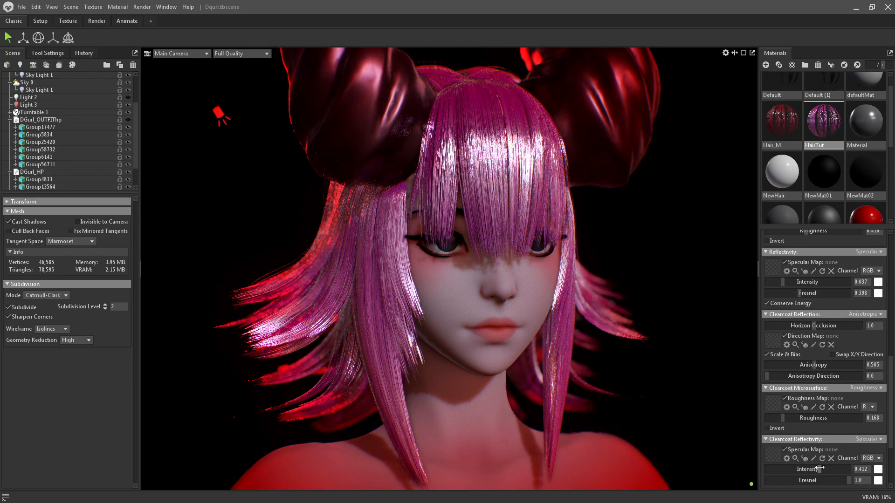
pyautogui.moveTo(692, 247); pyautogui.dragTo(639, 246)
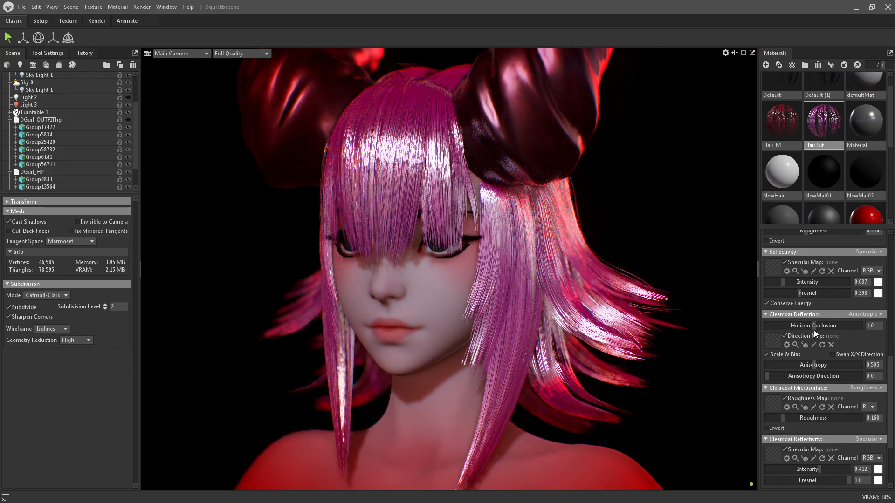
# - Set the clearcoat's horizon occlusion to 4.0, specular intensity to 0.513 and roughness to 0.104, and inspect the hair
pyautogui.moveTo(889, 325); pyautogui.dragTo(891, 325)
pyautogui.scroll(-3, 835, 398)
pyautogui.moveTo(817, 401)
pyautogui.mouseDown()
pyautogui.moveTo(831, 402)
pyautogui.moveTo(822, 401)
pyautogui.mouseUp()
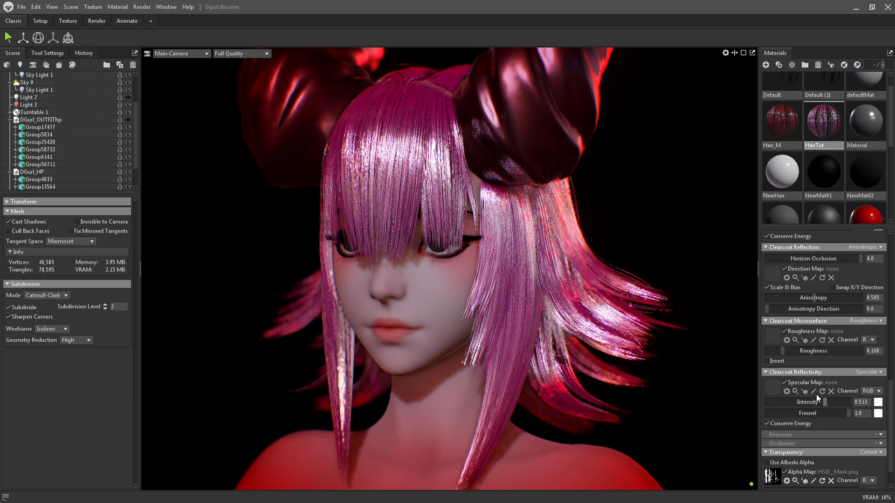
pyautogui.moveTo(783, 350); pyautogui.dragTo(776, 350)
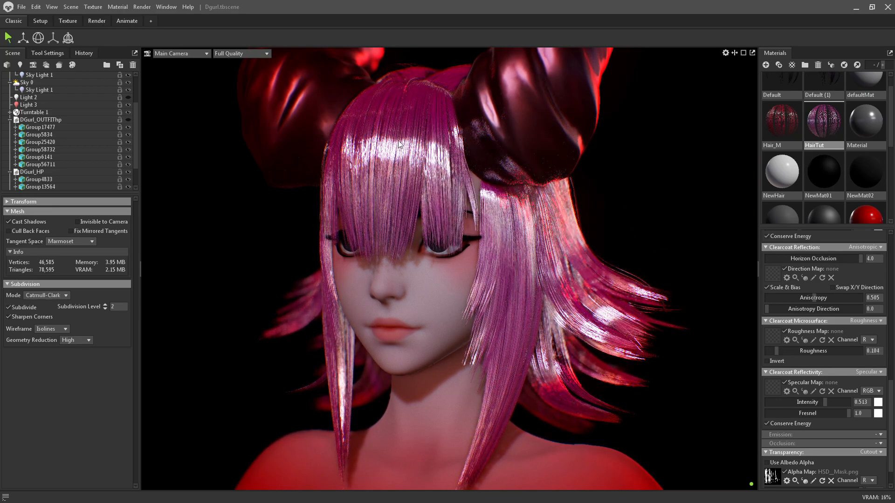
pyautogui.moveTo(633, 156); pyautogui.dragTo(756, 156)
pyautogui.moveTo(671, 177); pyautogui.dragTo(578, 182)
# - Set the clearcoat's Fresnel to 0.074, specular intensity to 0.261 and roughness to 0.203
pyautogui.scroll(-2, 810, 393)
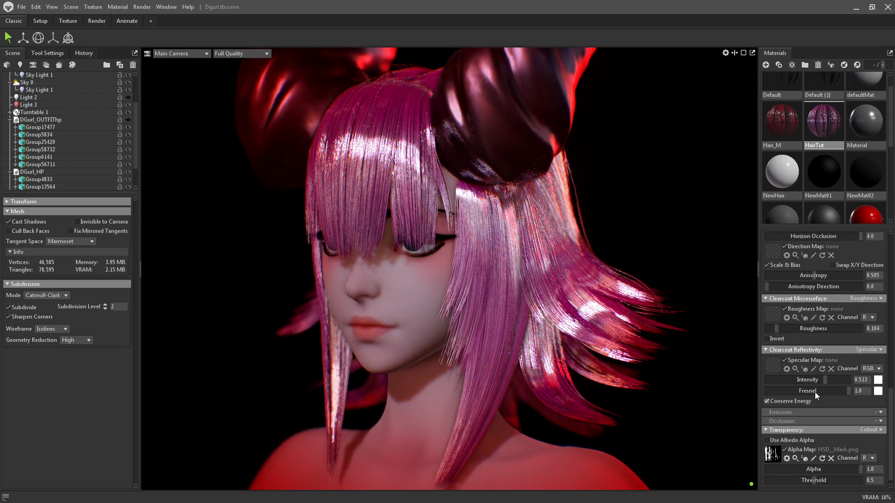
pyautogui.moveTo(836, 390); pyautogui.dragTo(772, 391)
pyautogui.moveTo(824, 380); pyautogui.dragTo(810, 378)
pyautogui.moveTo(781, 329); pyautogui.dragTo(787, 330)
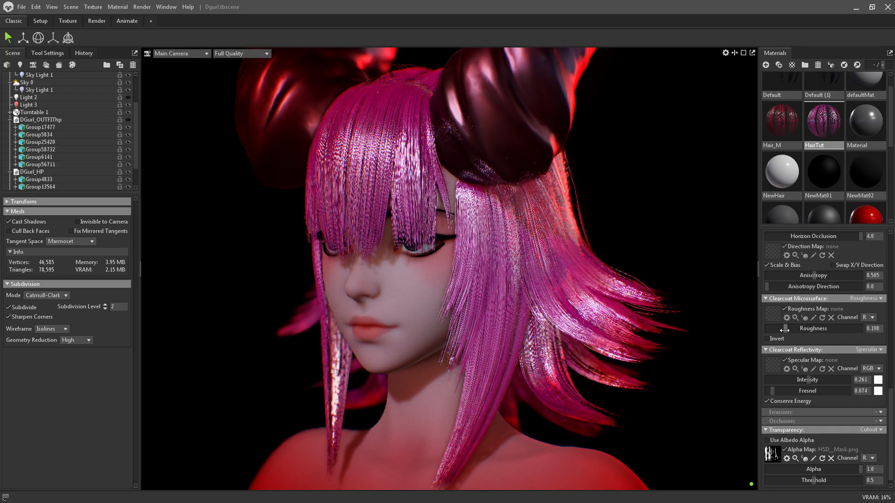
# - Load HSD_Flow.png as the clearcoat direction map, with an anisotropy of 1.0 and an anisotropy direction of 116.7
pyautogui.moveTo(815, 275); pyautogui.dragTo(798, 275)
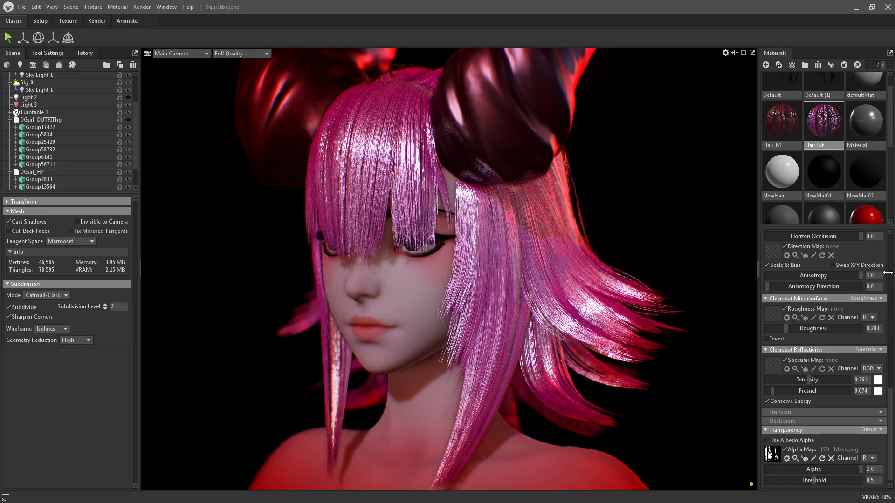
pyautogui.moveTo(776, 287); pyautogui.dragTo(787, 286)
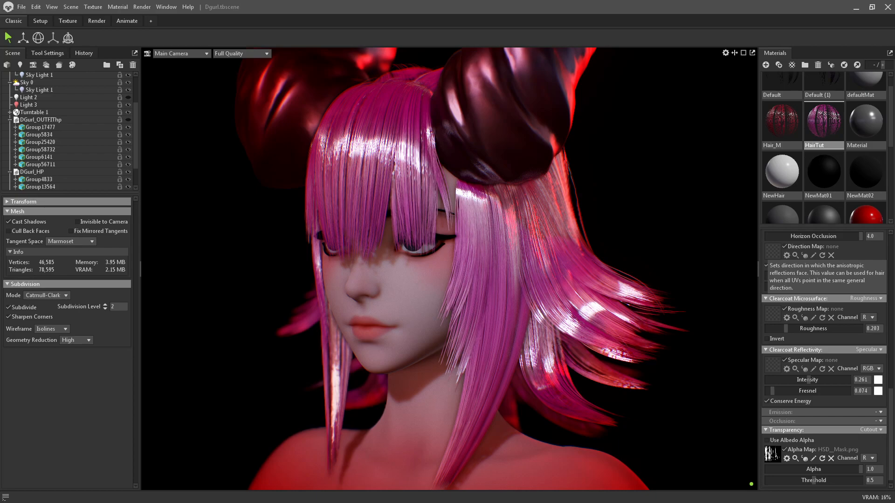
pyautogui.doubleClick(569, 123)
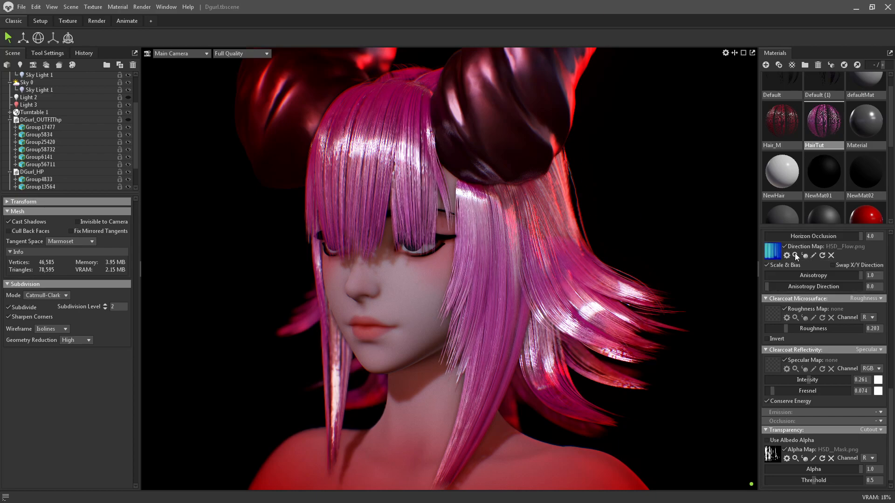
pyautogui.moveTo(773, 290); pyautogui.dragTo(824, 284)
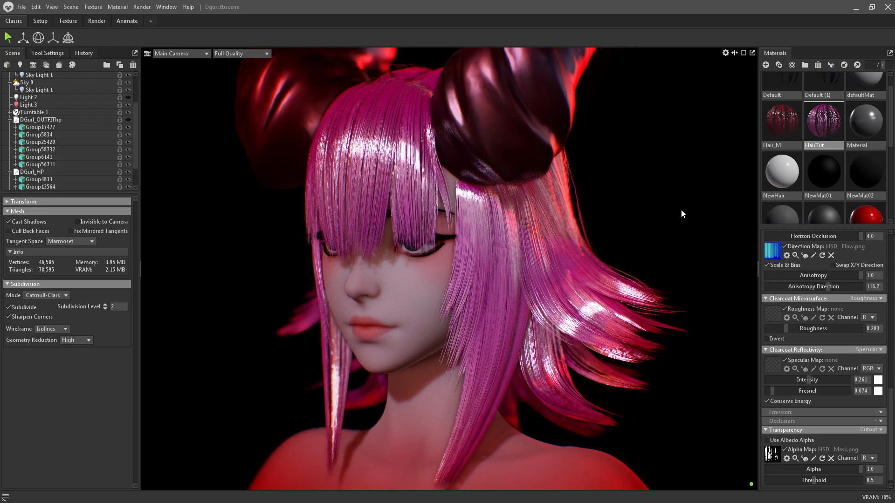
pyautogui.moveTo(669, 202); pyautogui.dragTo(622, 191)
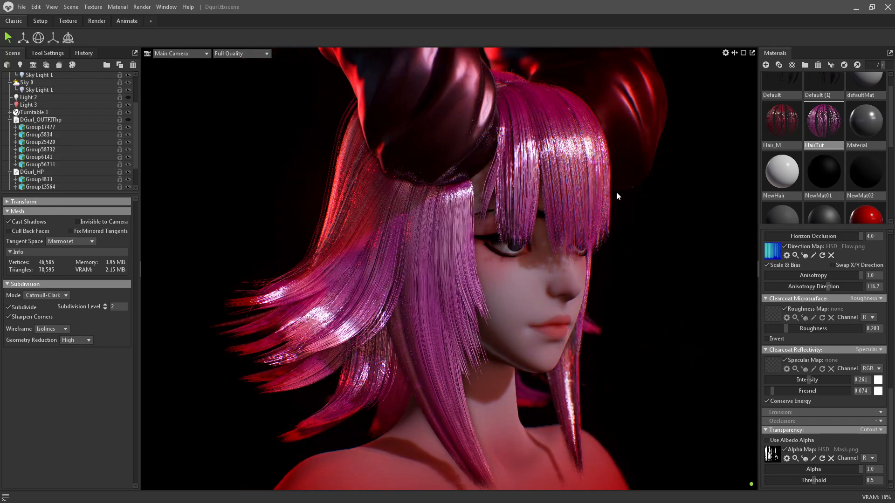
# - Set the hair material's base roughness to 0.371 and its base Fresnel to 0.17
pyautogui.scroll(4, 827, 319)
pyautogui.moveTo(790, 282); pyautogui.dragTo(802, 297)
pyautogui.scroll(3, 816, 290)
pyautogui.moveTo(727, 274); pyautogui.dragTo(598, 248)
pyautogui.scroll(-3, 654, 247)
pyautogui.scroll(3, 599, 254)
pyautogui.scroll(-3, 793, 294)
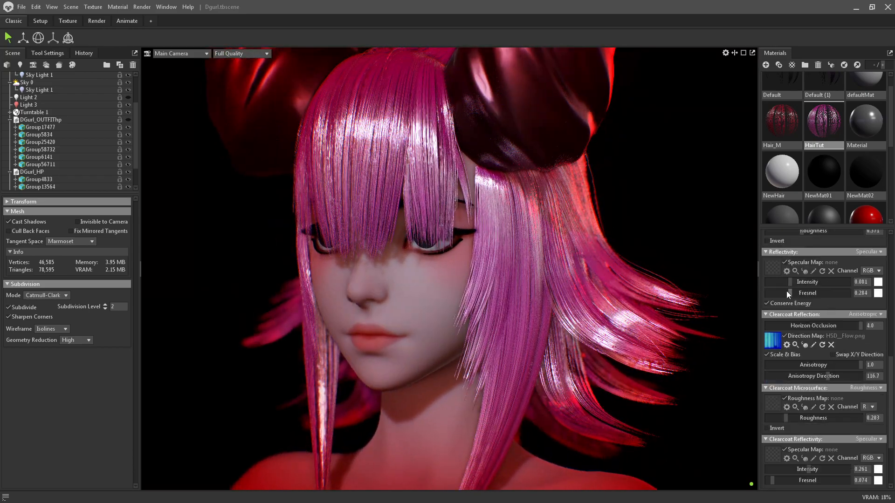
pyautogui.moveTo(790, 281); pyautogui.dragTo(780, 292)
# - Try a clearcoat specular intensity of 0.052, then set it to 0.196 with a clearcoat Fresnel of 0.415
pyautogui.scroll(-4, 804, 328)
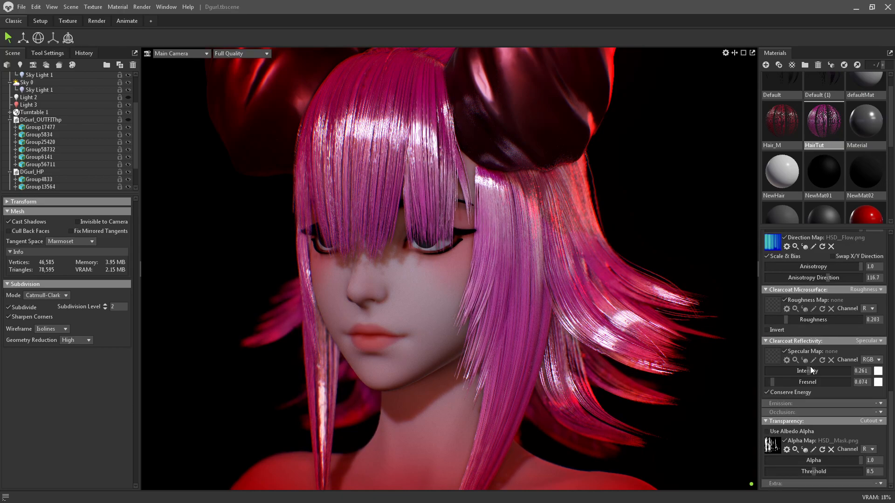
pyautogui.moveTo(801, 371); pyautogui.dragTo(783, 367)
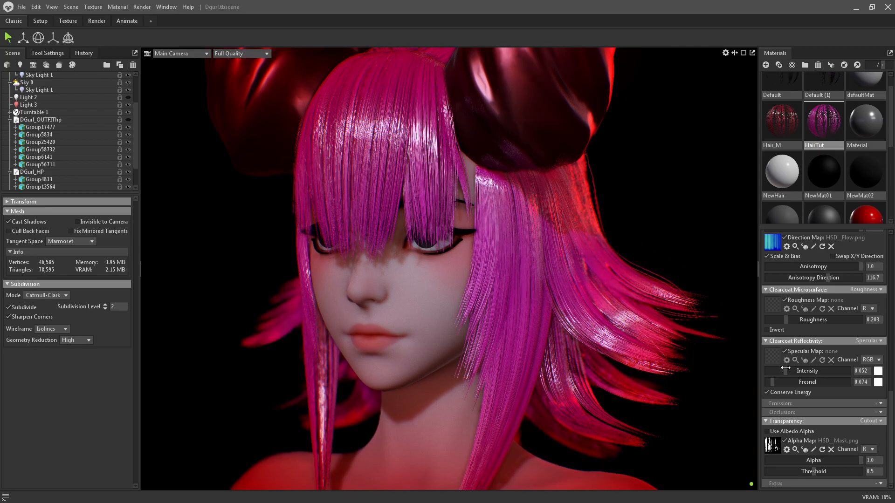
pyautogui.scroll(-5, 633, 158)
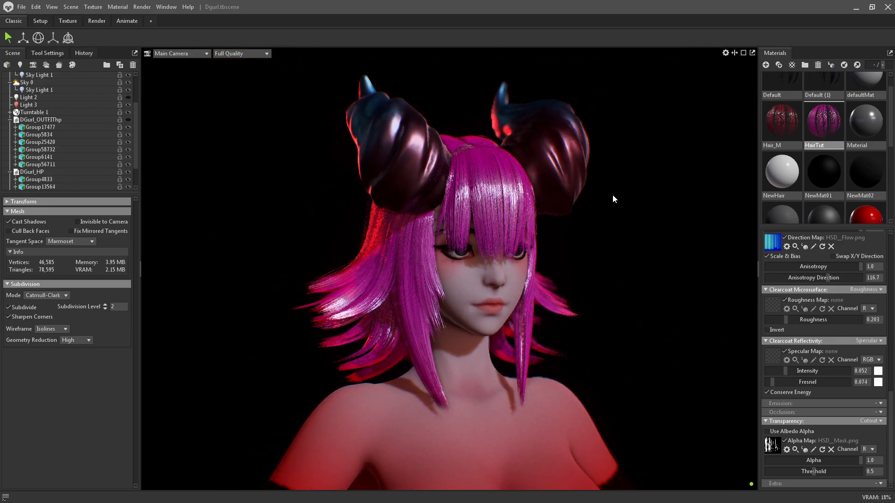
pyautogui.scroll(4, 613, 192)
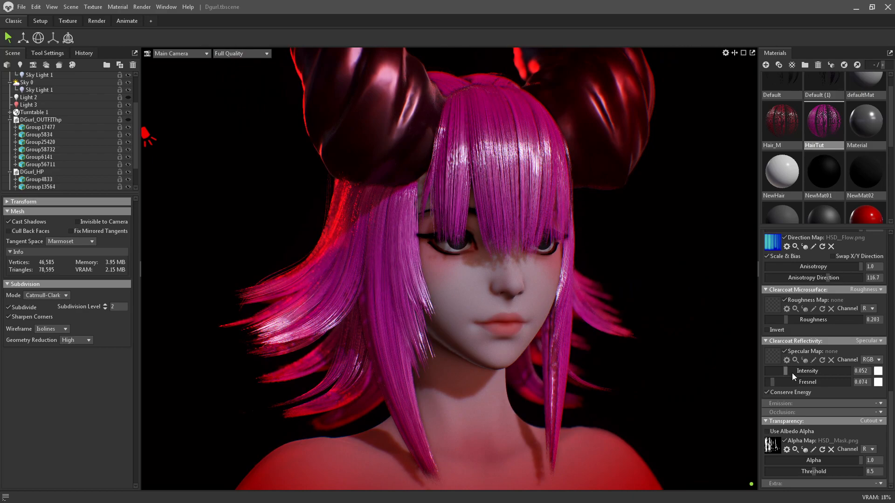
pyautogui.moveTo(792, 372)
pyautogui.mouseDown()
pyautogui.moveTo(803, 371)
pyautogui.moveTo(779, 382)
pyautogui.moveTo(801, 383)
pyautogui.mouseUp()
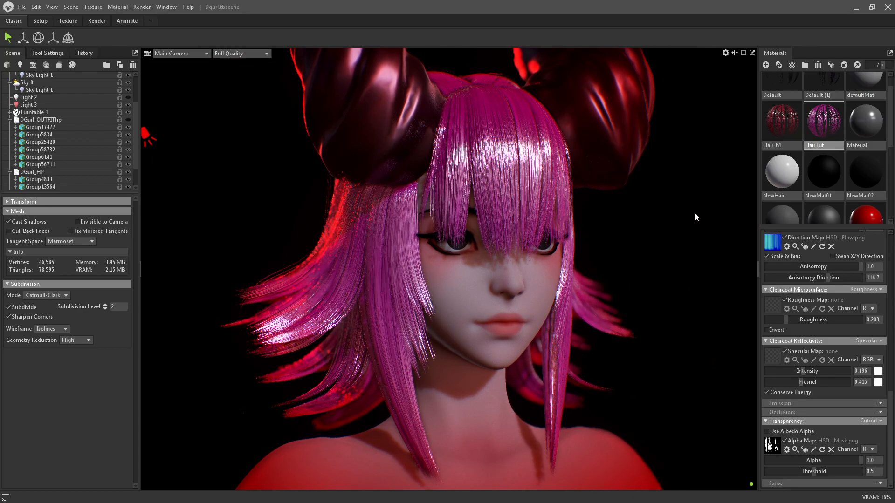
# - Inspect the hair highlights from both sides and set the clearcoat anisotropy direction to 99.8
pyautogui.moveTo(637, 217); pyautogui.dragTo(696, 220)
pyautogui.scroll(-3, 555, 194)
pyautogui.scroll(5, 617, 211)
pyautogui.moveTo(644, 210); pyautogui.dragTo(594, 220)
pyautogui.scroll(-5, 655, 196)
pyautogui.scroll(4, 594, 220)
pyautogui.scroll(2, 827, 320)
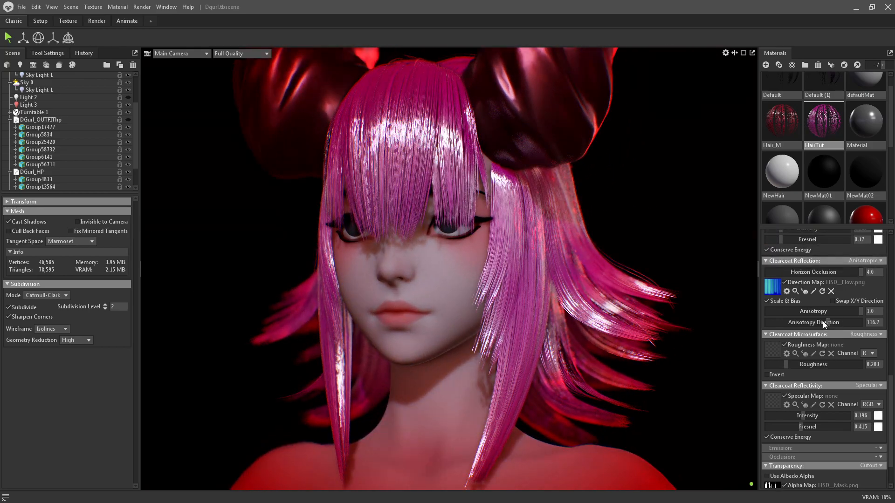
pyautogui.moveTo(827, 321); pyautogui.dragTo(820, 322)
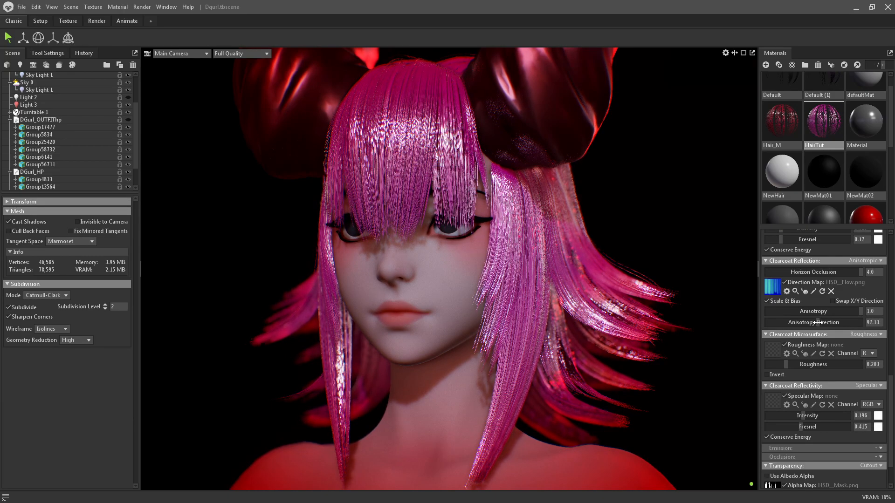
# - Set the hair material's base specular intensity to 0.074 and base Fresnel to 0.284
pyautogui.scroll(3, 839, 305)
pyautogui.moveTo(785, 295); pyautogui.dragTo(790, 307)
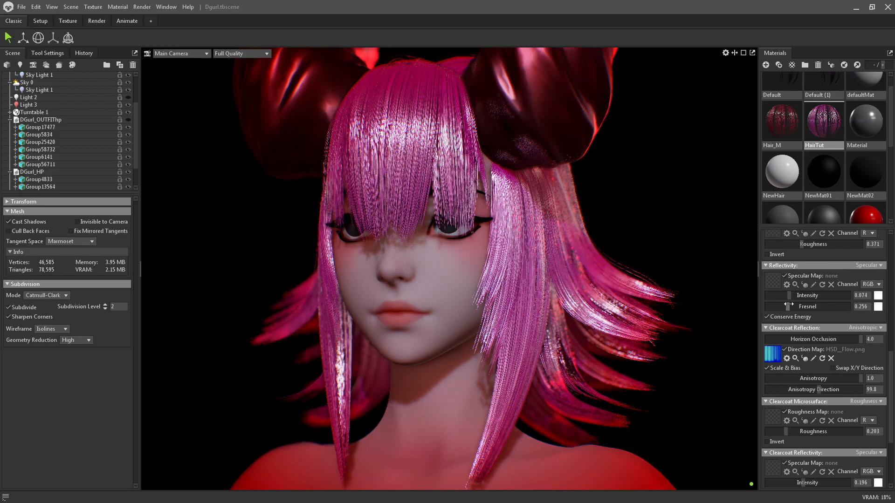
pyautogui.moveTo(636, 220); pyautogui.dragTo(615, 200)
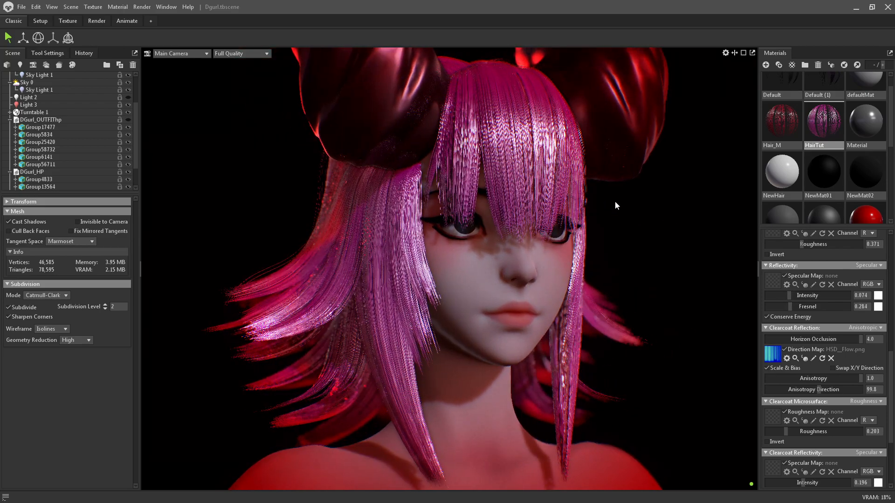
# - Tint the base specular intensity colour pale pink (fbc7ff) and check the highlights
pyautogui.click(878, 295)
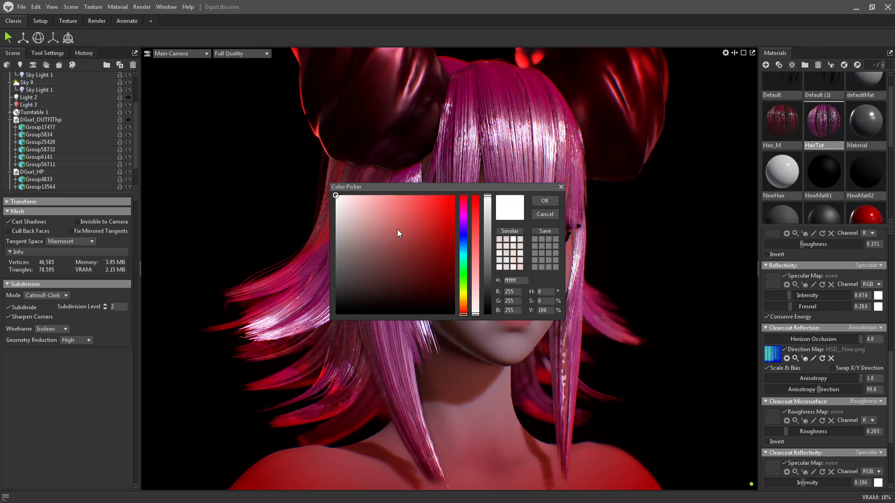
pyautogui.moveTo(397, 235); pyautogui.dragTo(440, 184)
pyautogui.moveTo(464, 219)
pyautogui.mouseDown()
pyautogui.moveTo(460, 239)
pyautogui.moveTo(459, 217)
pyautogui.mouseUp()
pyautogui.moveTo(495, 187)
pyautogui.mouseDown()
pyautogui.moveTo(305, 201)
pyautogui.moveTo(289, 112)
pyautogui.mouseUp()
pyautogui.moveTo(231, 138); pyautogui.dragTo(229, 154)
pyautogui.moveTo(229, 122)
pyautogui.mouseDown()
pyautogui.moveTo(144, 110)
pyautogui.moveTo(156, 109)
pyautogui.mouseUp()
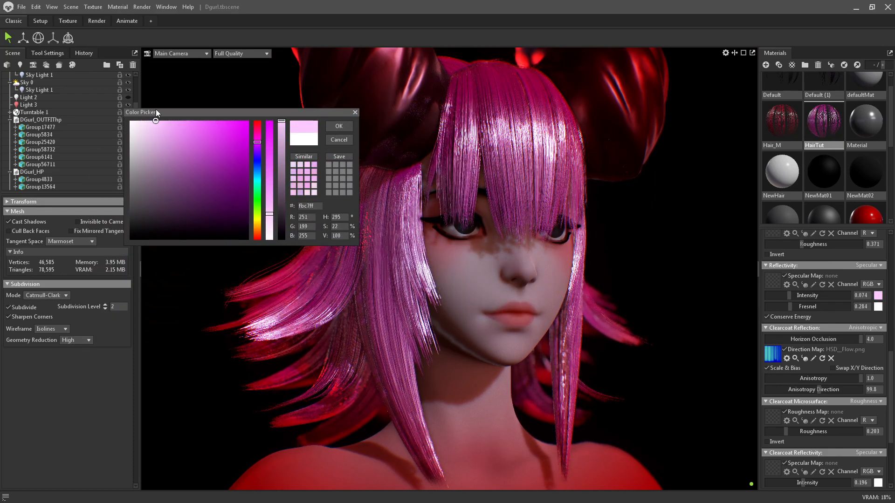
pyautogui.click(339, 126)
pyautogui.moveTo(650, 167); pyautogui.dragTo(622, 187)
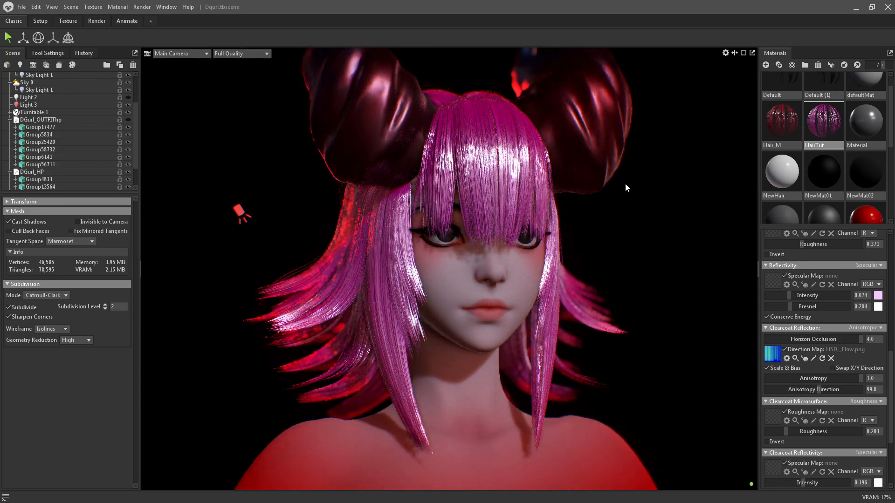
# - Change the base specular intensity colour to light blue and inspect the tinted highlights on the hair up close
pyautogui.click(878, 296)
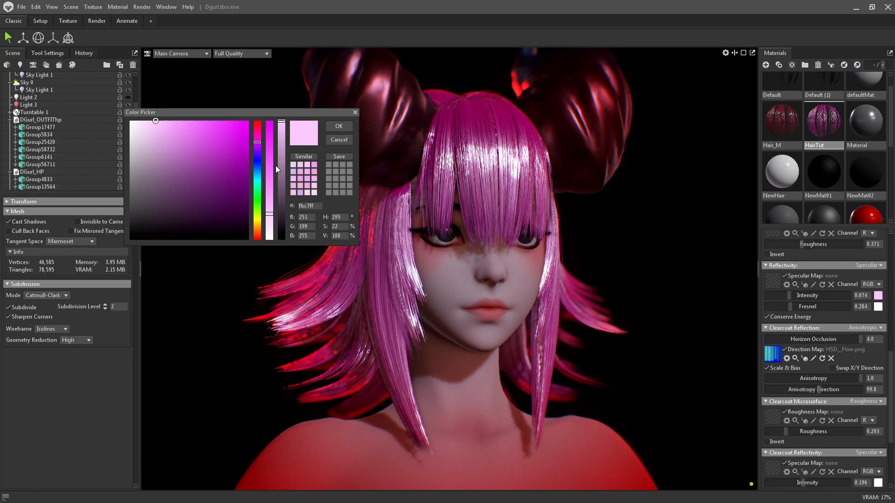
pyautogui.moveTo(255, 142); pyautogui.dragTo(257, 234)
pyautogui.moveTo(269, 198)
pyautogui.mouseDown()
pyautogui.moveTo(269, 126)
pyautogui.moveTo(269, 182)
pyautogui.moveTo(256, 168)
pyautogui.mouseUp()
pyautogui.click(255, 159)
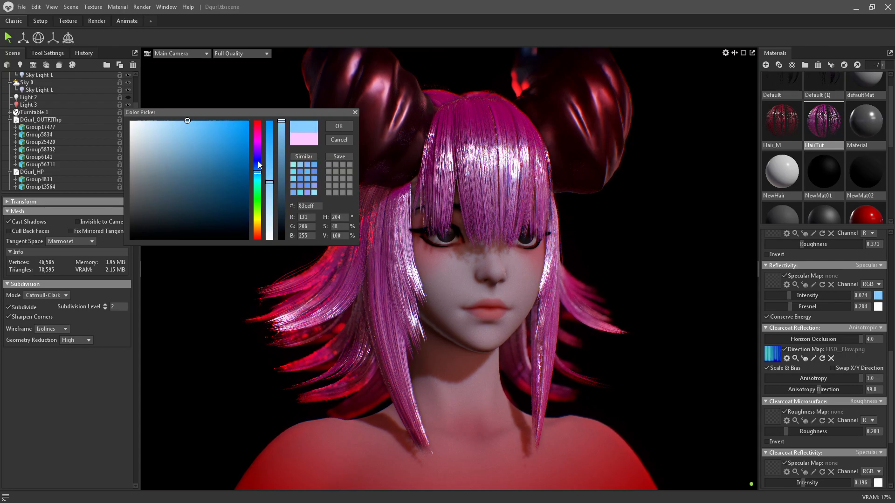
pyautogui.click(332, 124)
pyautogui.keyDown('alt'); pyautogui.moveTo(690, 183); pyautogui.dragTo(555, 175); pyautogui.keyUp('alt')
pyautogui.keyDown('alt'); pyautogui.moveTo(447, 198); pyautogui.dragTo(526, 160); pyautogui.keyUp('alt')
pyautogui.keyDown('alt'); pyautogui.moveTo(527, 161); pyautogui.dragTo(577, 156, button='right'); pyautogui.keyUp('alt')
pyautogui.keyDown('alt'); pyautogui.moveTo(577, 156); pyautogui.dragTo(563, 174); pyautogui.keyUp('alt')
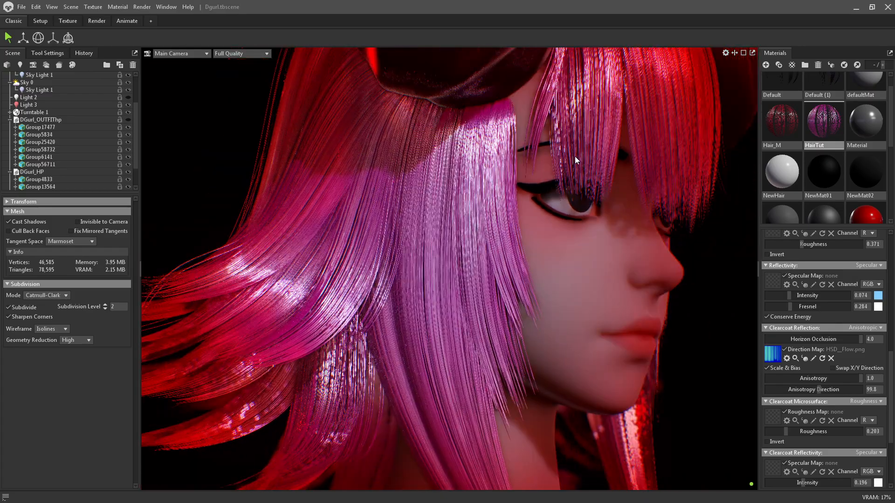
pyautogui.scroll(-3, 564, 175)
pyautogui.scroll(-2, 690, 261)
# - Compare the hair with the HSD_Depth.png height map switched off and on, leaving it enabled
pyautogui.scroll(9, 831, 323)
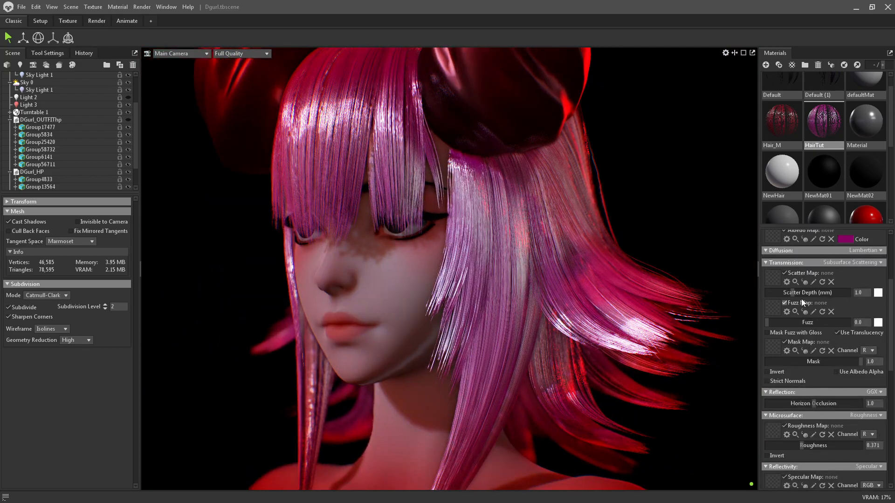
pyautogui.scroll(5, 801, 298)
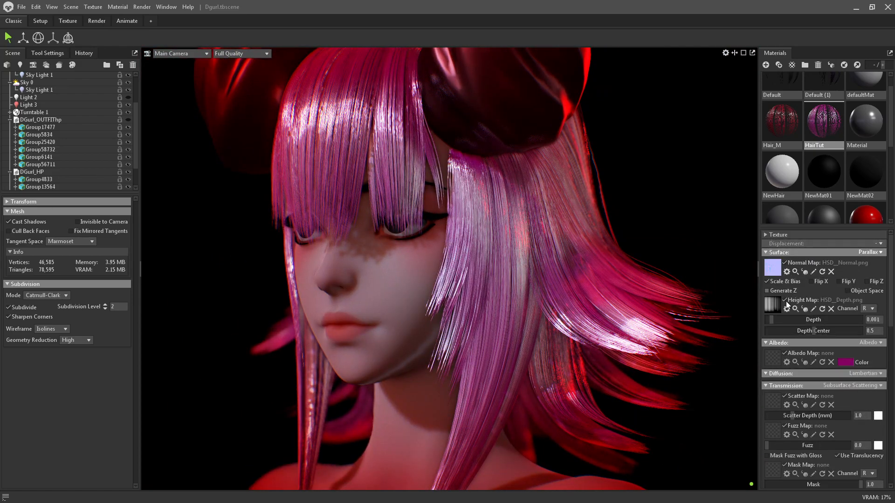
pyautogui.click(784, 300)
pyautogui.click(783, 300)
pyautogui.click(784, 301)
pyautogui.click(784, 301)
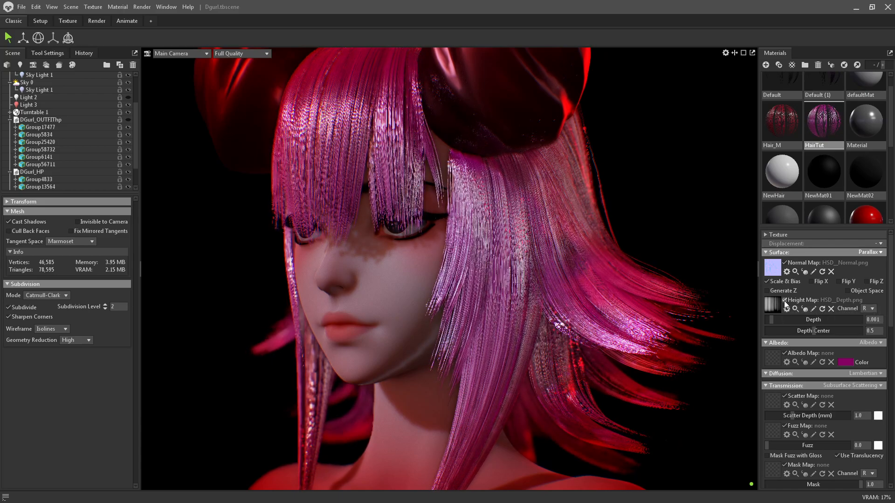
pyautogui.click(784, 301)
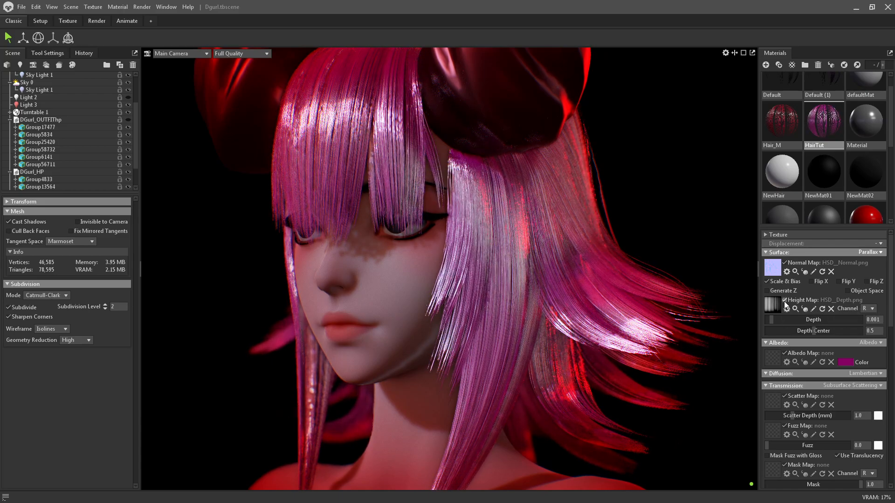
pyautogui.click(784, 301)
pyautogui.click(784, 301)
# - Disable the hair material's HSD_Normal.png normal map and HSD_Depth.png height map, and inspect the hair from both sides
pyautogui.moveTo(542, 232); pyautogui.dragTo(737, 264)
pyautogui.click(785, 263)
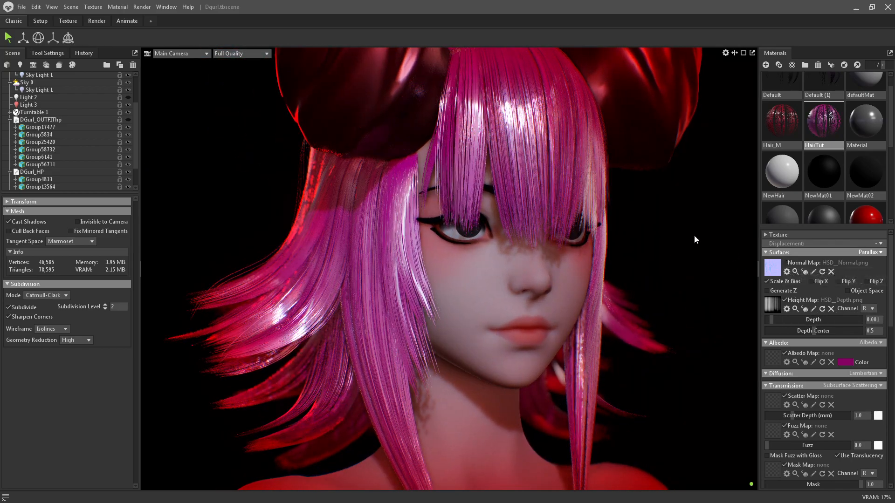
pyautogui.moveTo(591, 192); pyautogui.dragTo(546, 194)
pyautogui.moveTo(446, 224); pyautogui.dragTo(555, 219)
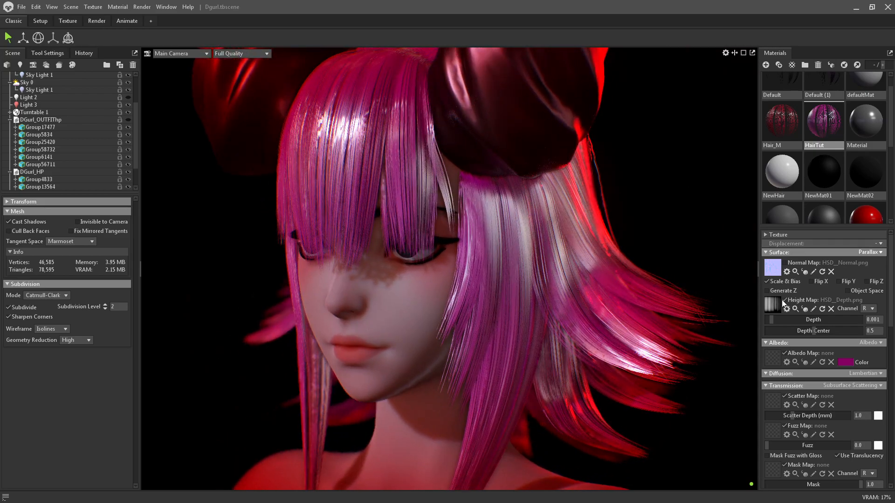
pyautogui.click(785, 301)
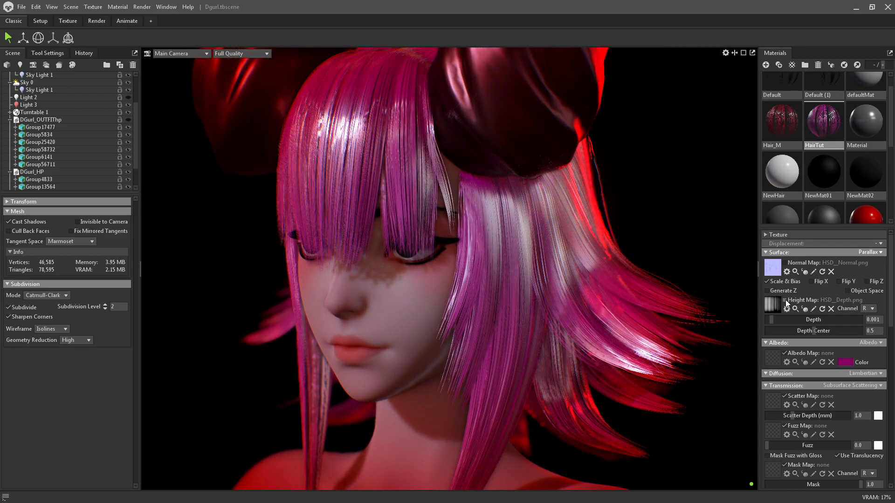
# - Switch the hair surface to Detail Normals and move HSD_Normal.png from the normal map slot to the detail normal map slot
pyautogui.click(834, 308)
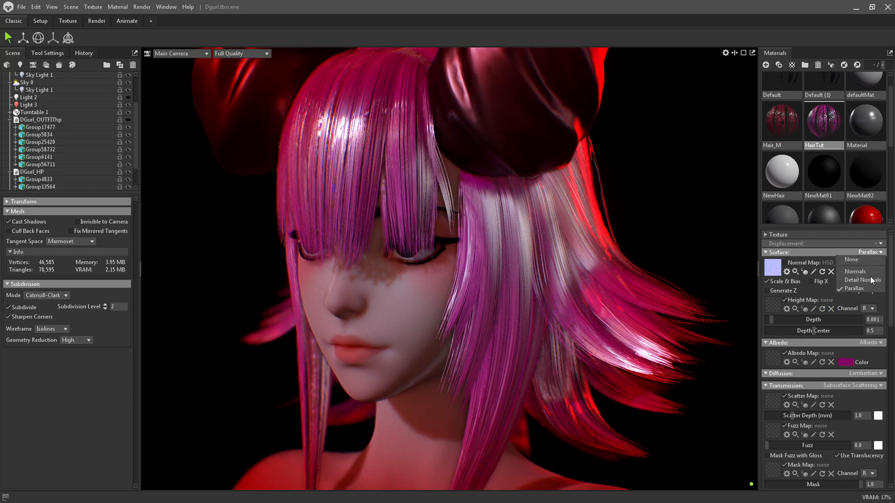
pyautogui.click(766, 281)
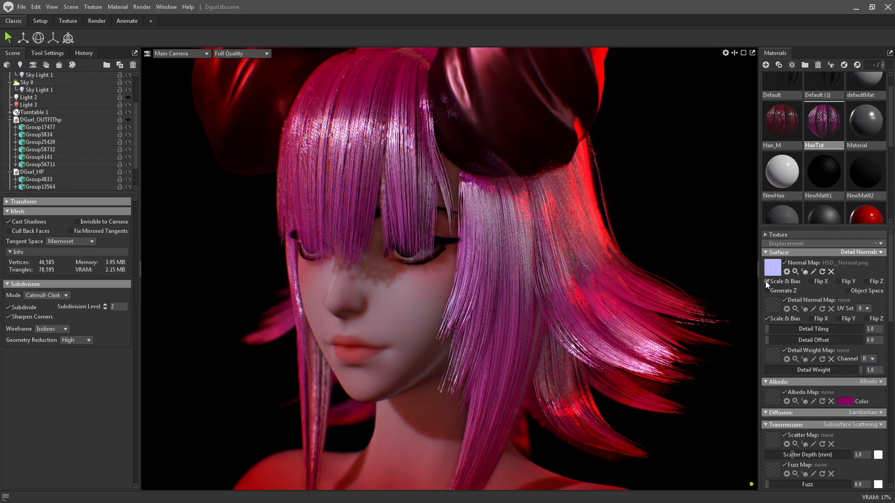
pyautogui.click(831, 273)
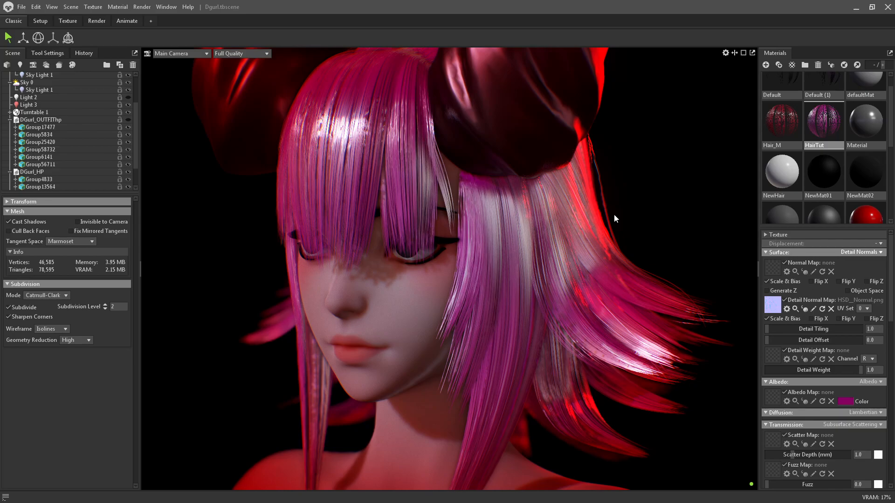
# - Lower the detail weight to about 0.272 and inspect the hair strands from both sides
pyautogui.moveTo(614, 215); pyautogui.dragTo(593, 170)
pyautogui.scroll(2, 593, 169)
pyautogui.scroll(-2, 832, 344)
pyautogui.moveTo(861, 326); pyautogui.dragTo(785, 322)
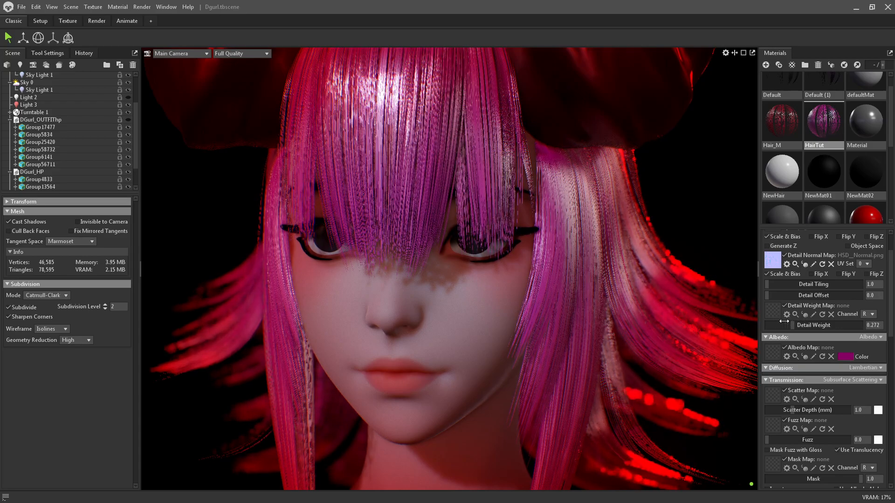
pyautogui.moveTo(711, 196); pyautogui.dragTo(654, 197)
pyautogui.scroll(-5, 614, 147)
pyautogui.moveTo(614, 147); pyautogui.dragTo(687, 208)
pyautogui.scroll(4, 652, 181)
pyautogui.scroll(4, 635, 202)
pyautogui.scroll(-4, 581, 219)
pyautogui.scroll(3, 703, 219)
# - Enable Occlusion on the hair material and load HSD_AO.png as its occlusion map
pyautogui.scroll(-10, 812, 280)
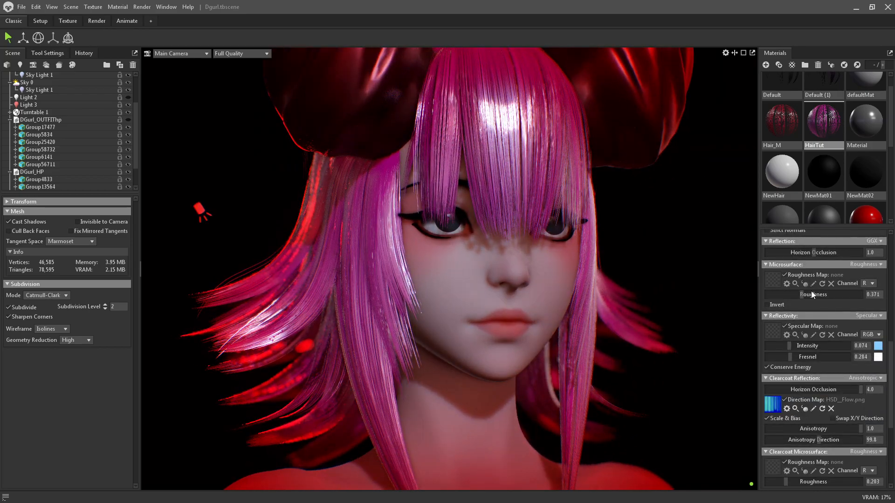
pyautogui.scroll(-2, 810, 299)
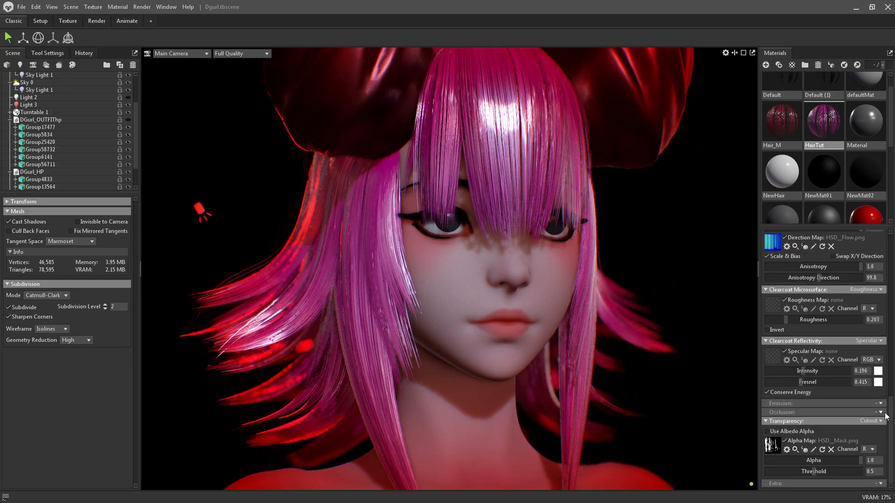
pyautogui.click(857, 431)
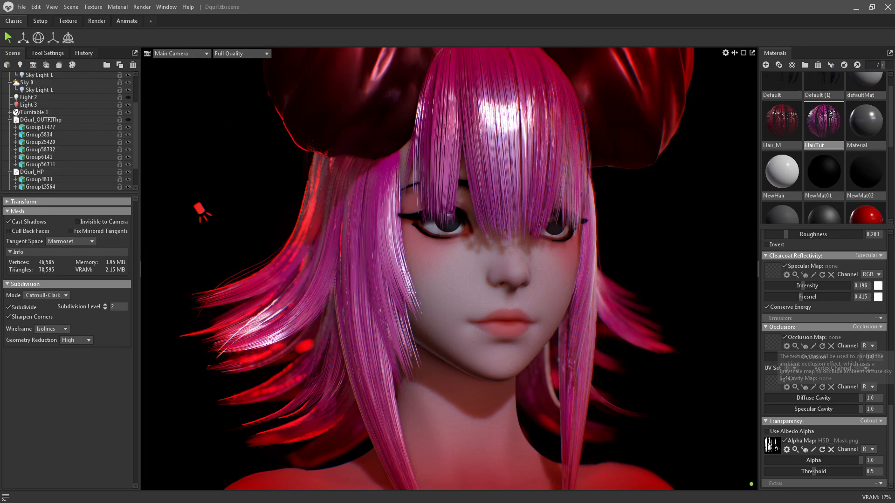
pyautogui.moveTo(655, 195); pyautogui.dragTo(671, 216)
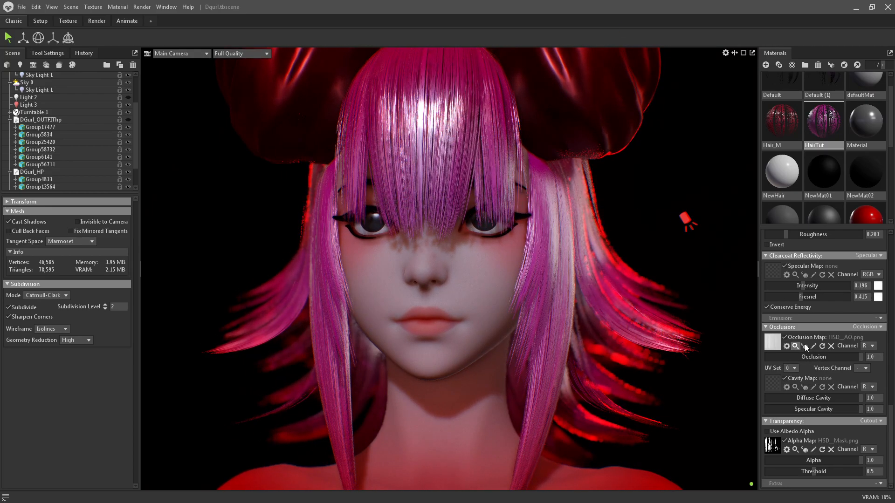
pyautogui.moveTo(588, 126)
pyautogui.mouseDown()
pyautogui.moveTo(547, 132)
pyautogui.moveTo(581, 137)
pyautogui.mouseUp()
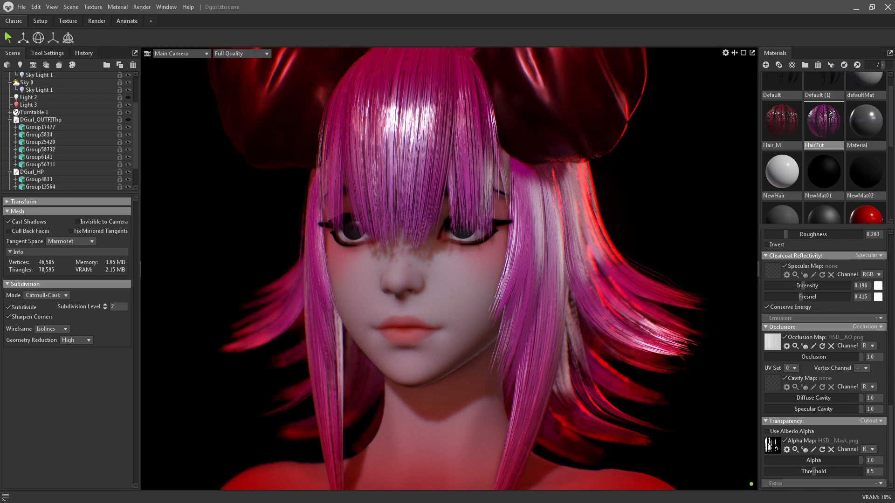
# - Load HSD_Depth.png as the hair's cavity map and examine the shading closer up
pyautogui.doubleClick(605, 98)
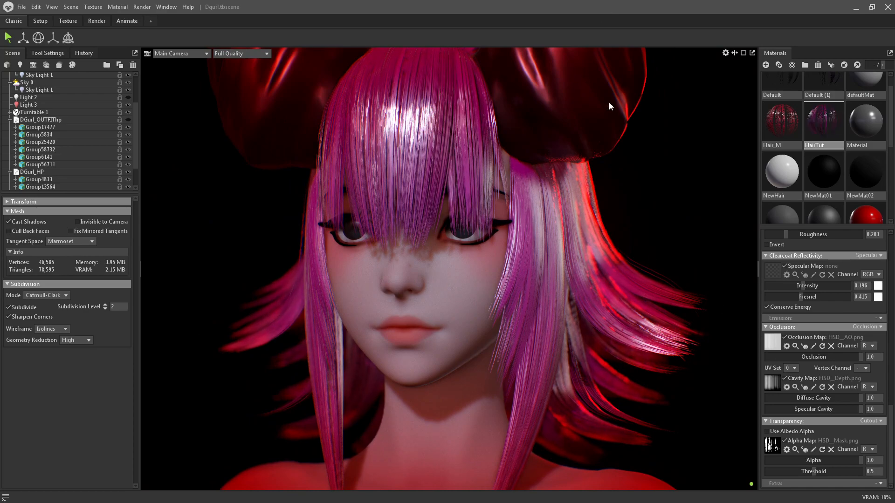
pyautogui.moveTo(636, 144); pyautogui.dragTo(668, 146)
pyautogui.moveTo(516, 265); pyautogui.dragTo(497, 131)
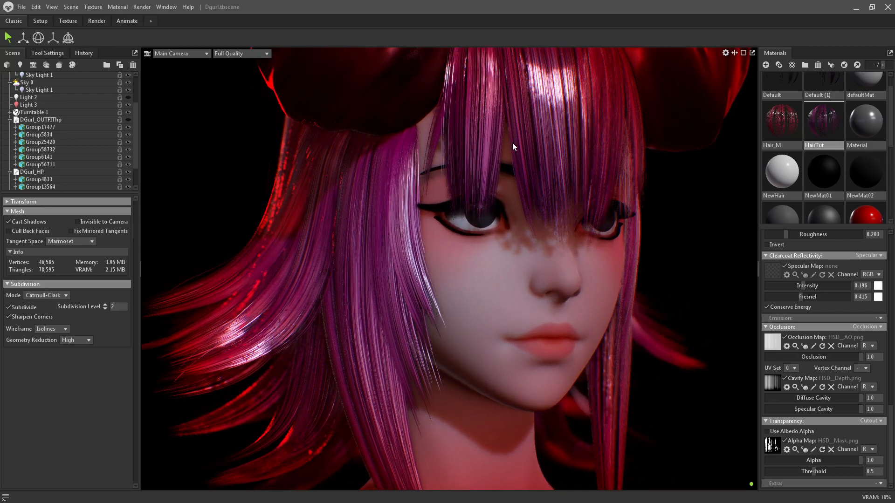
# - Set specular cavity to 0.208 and diffuse cavity to 0.416, and inspect the hair from the front and both sides
pyautogui.moveTo(841, 408)
pyautogui.mouseDown()
pyautogui.moveTo(769, 405)
pyautogui.moveTo(802, 406)
pyautogui.moveTo(774, 405)
pyautogui.moveTo(786, 408)
pyautogui.mouseUp()
pyautogui.moveTo(847, 398); pyautogui.dragTo(792, 398)
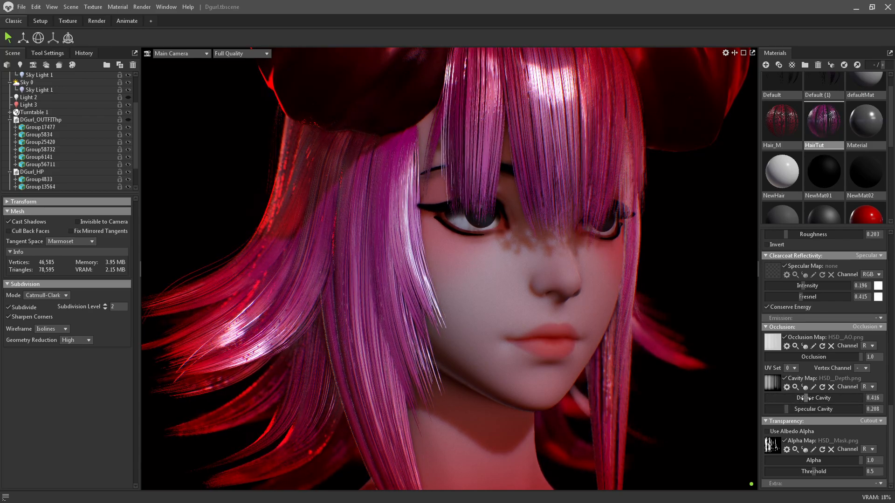
pyautogui.keyDown('alt'); pyautogui.moveTo(596, 234); pyautogui.dragTo(576, 196, button='right'); pyautogui.keyUp('alt')
pyautogui.keyDown('alt'); pyautogui.moveTo(576, 196); pyautogui.dragTo(504, 201); pyautogui.keyUp('alt')
pyautogui.keyDown('alt'); pyautogui.moveTo(504, 201); pyautogui.dragTo(583, 182, button='right'); pyautogui.keyUp('alt')
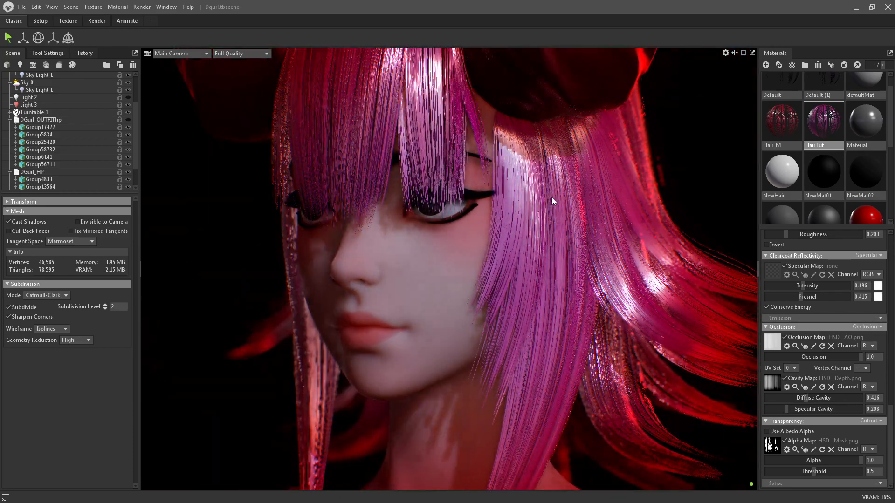
pyautogui.keyDown('alt'); pyautogui.moveTo(583, 182); pyautogui.dragTo(642, 174); pyautogui.keyUp('alt')
pyautogui.keyDown('shift'); pyautogui.moveTo(642, 178); pyautogui.dragTo(503, 179, button='right'); pyautogui.keyUp('shift')
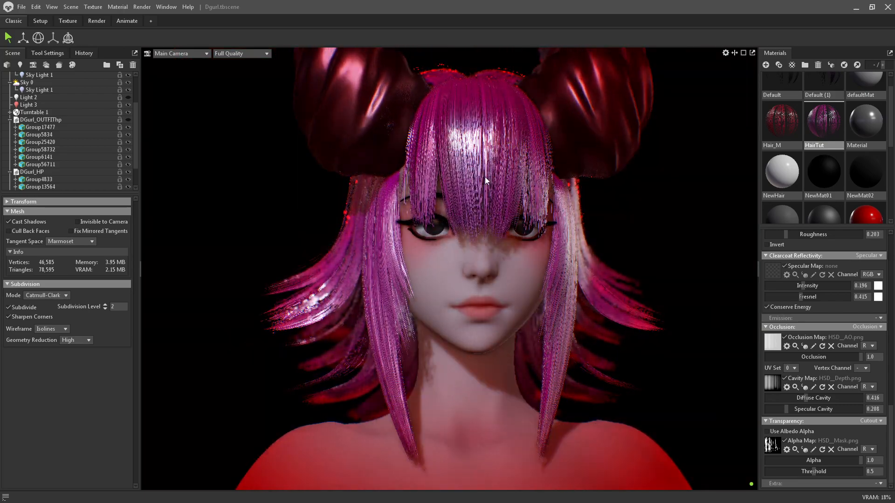
pyautogui.keyDown('alt'); pyautogui.moveTo(503, 179); pyautogui.dragTo(561, 161); pyautogui.keyUp('alt')
pyautogui.moveTo(561, 161)
pyautogui.keyDown('alt'); pyautogui.mouseDown(button='right')
pyautogui.moveTo(597, 173)
pyautogui.moveTo(534, 175)
pyautogui.moveTo(564, 174)
pyautogui.mouseUp(button='right'); pyautogui.keyUp('alt')
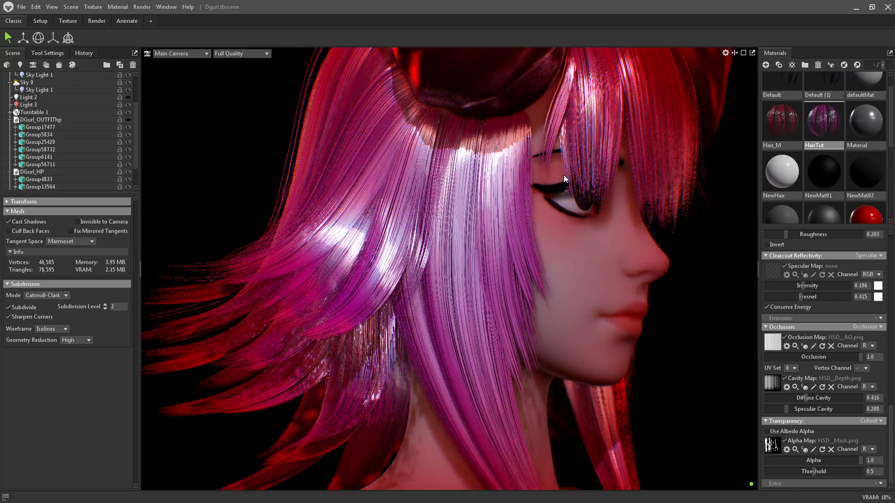
# - Lower the base specular intensity to 0.017 and its Fresnel to 0.153
pyautogui.scroll(6, 802, 334)
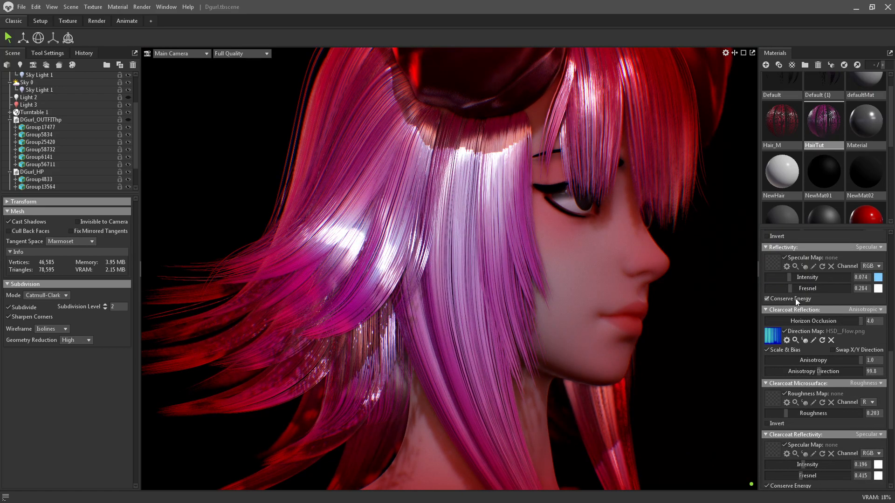
pyautogui.moveTo(779, 277); pyautogui.dragTo(780, 288)
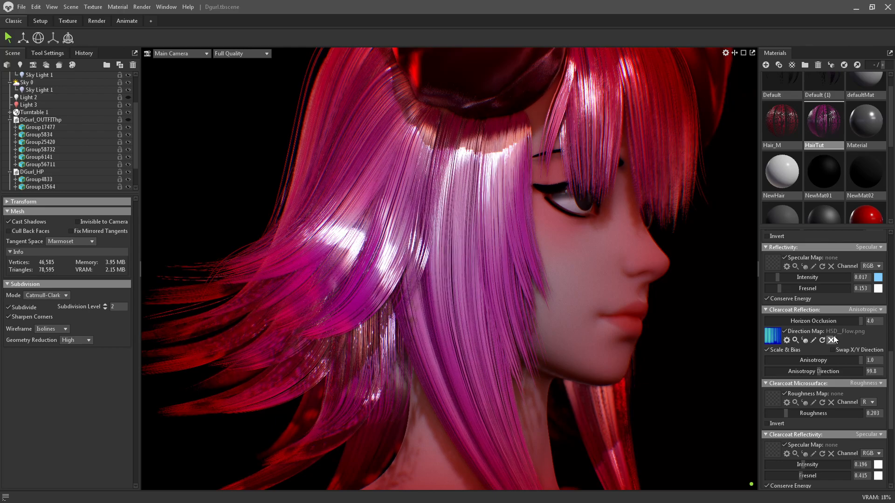
# - Set the clearcoat roughness to 0.52, with clearcoat specular intensity 0.105 and Fresnel 0.347
pyautogui.scroll(-2, 822, 331)
pyautogui.scroll(-2, 818, 333)
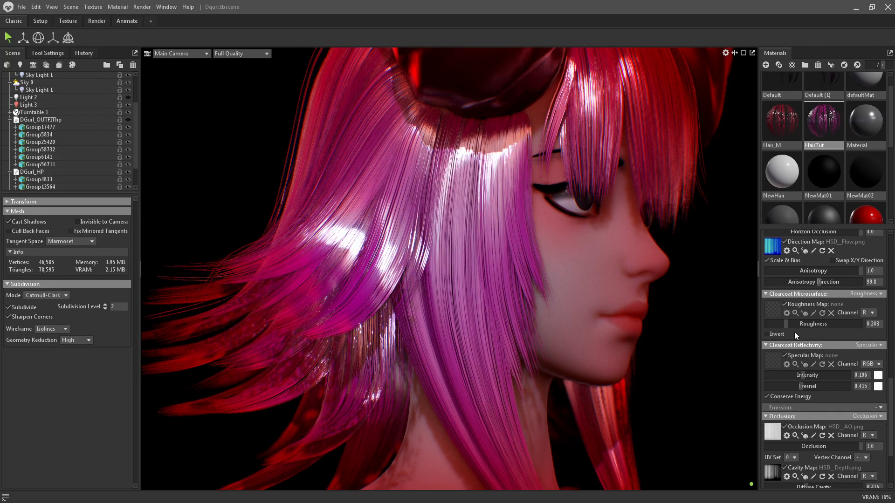
pyautogui.moveTo(788, 325); pyautogui.dragTo(815, 323)
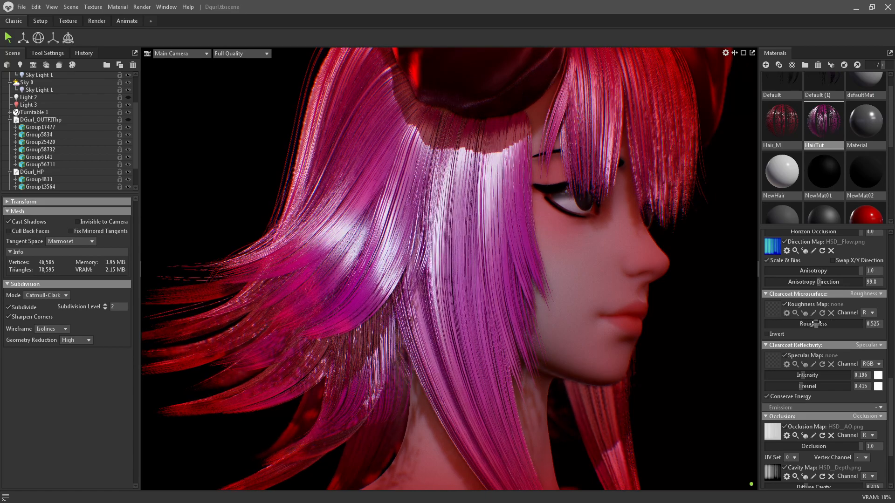
pyautogui.moveTo(800, 376); pyautogui.dragTo(792, 373)
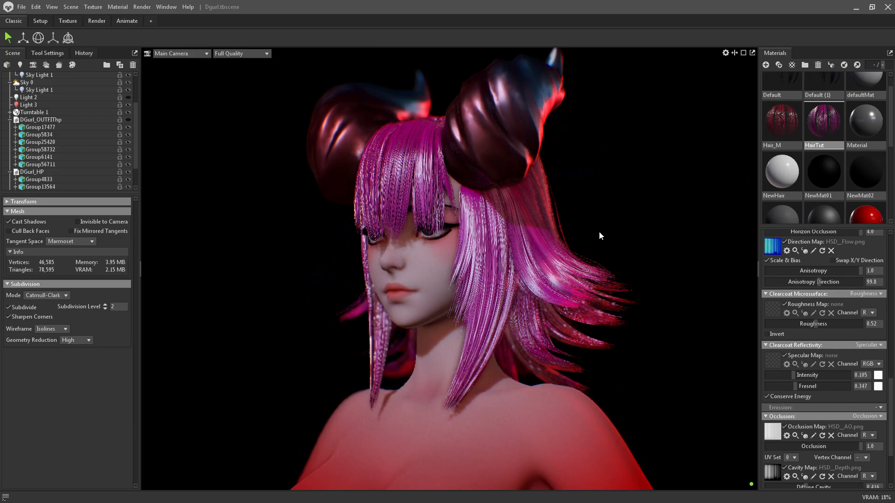
pyautogui.keyDown('shift'); pyautogui.moveTo(599, 232); pyautogui.dragTo(598, 209); pyautogui.keyUp('shift')
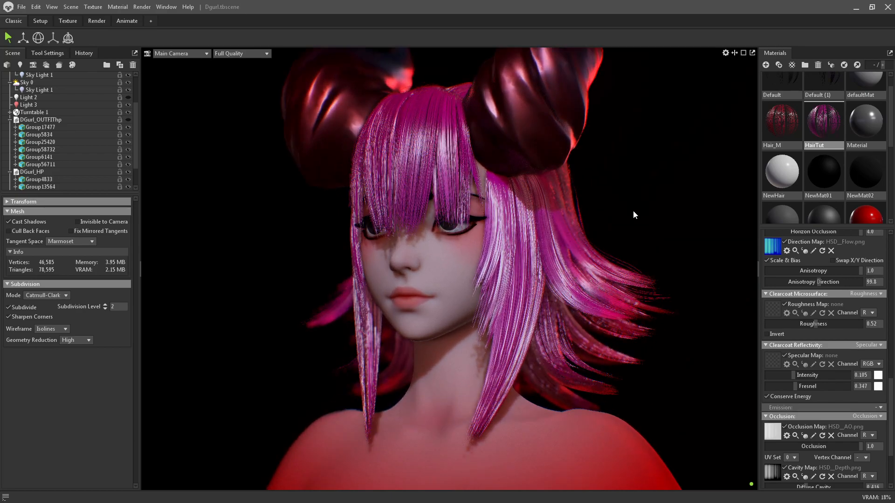
# - Try a subsurface scatter depth of 1.54 mm, reduce it to about 0.82 mm and check the hair
pyautogui.scroll(5, 801, 314)
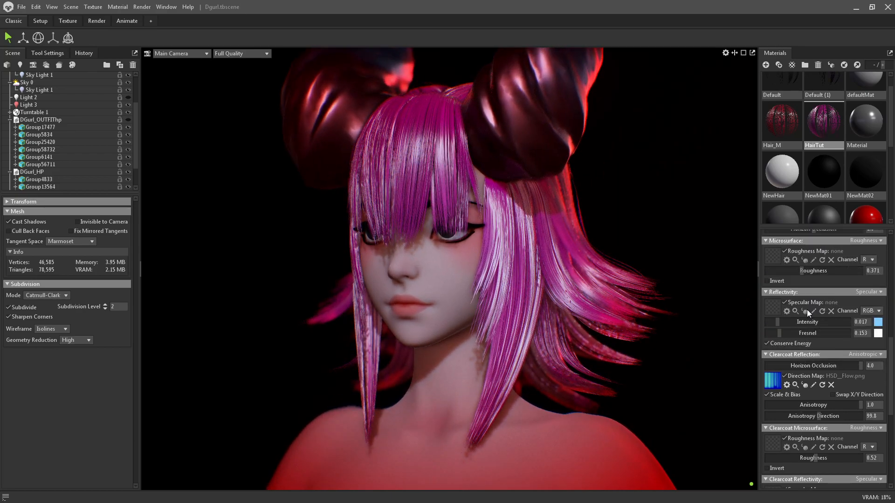
pyautogui.scroll(5, 812, 301)
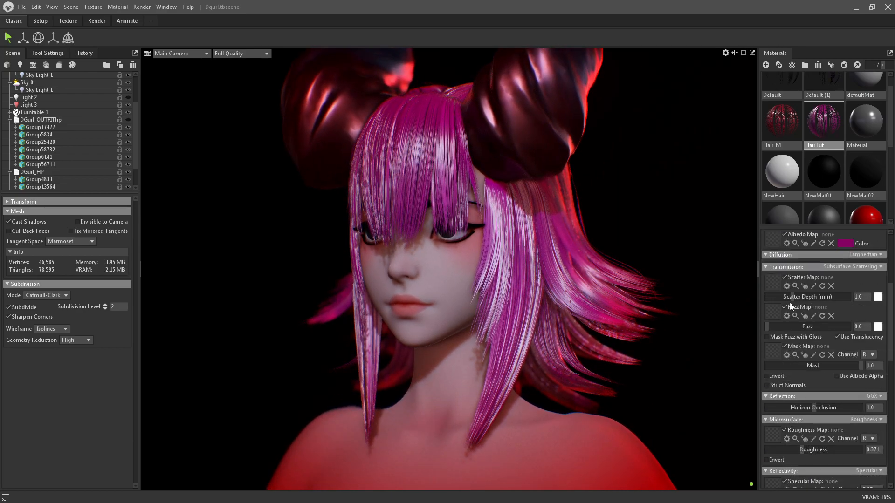
pyautogui.moveTo(791, 297); pyautogui.dragTo(796, 293)
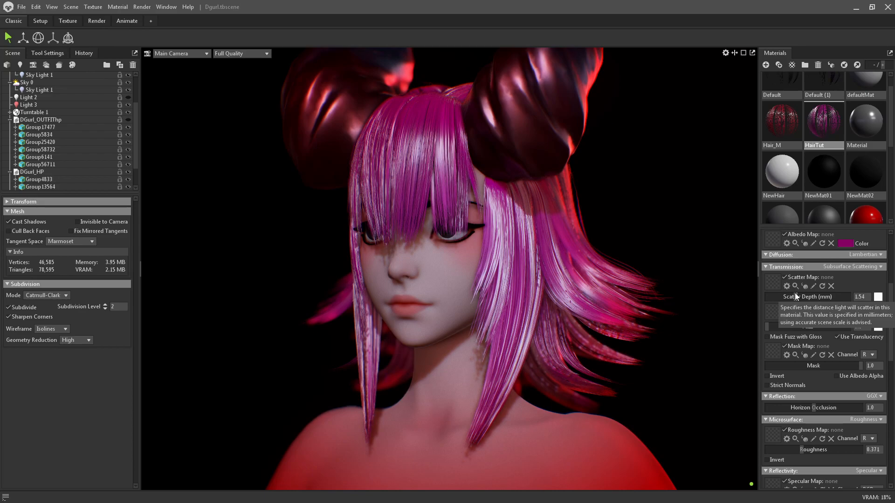
pyautogui.moveTo(795, 295)
pyautogui.mouseDown()
pyautogui.moveTo(826, 300)
pyautogui.moveTo(776, 298)
pyautogui.moveTo(798, 297)
pyautogui.moveTo(790, 297)
pyautogui.mouseUp()
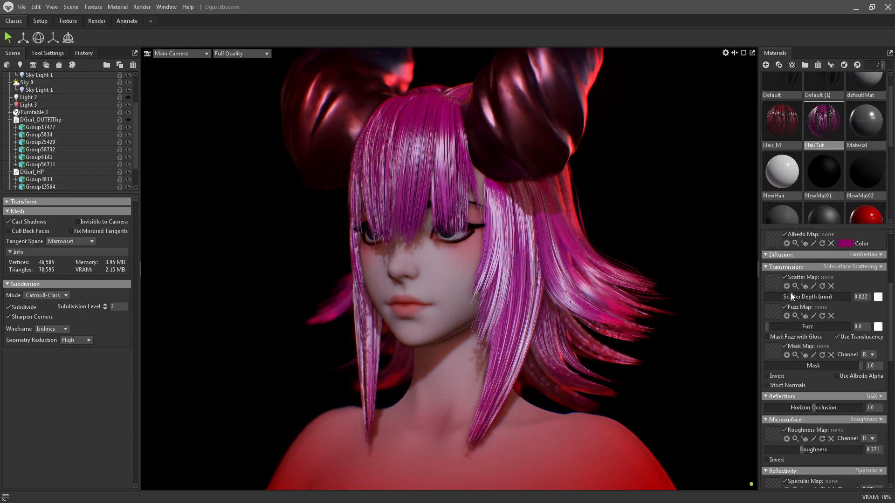
pyautogui.moveTo(789, 296)
pyautogui.mouseDown()
pyautogui.moveTo(771, 298)
pyautogui.moveTo(797, 301)
pyautogui.moveTo(789, 303)
pyautogui.mouseUp()
pyautogui.scroll(-5, 678, 250)
pyautogui.moveTo(641, 187); pyautogui.dragTo(549, 232)
pyautogui.scroll(4, 521, 228)
# - Change the hair material's transparency mode from Cutout to Dither
pyautogui.scroll(-19, 880, 354)
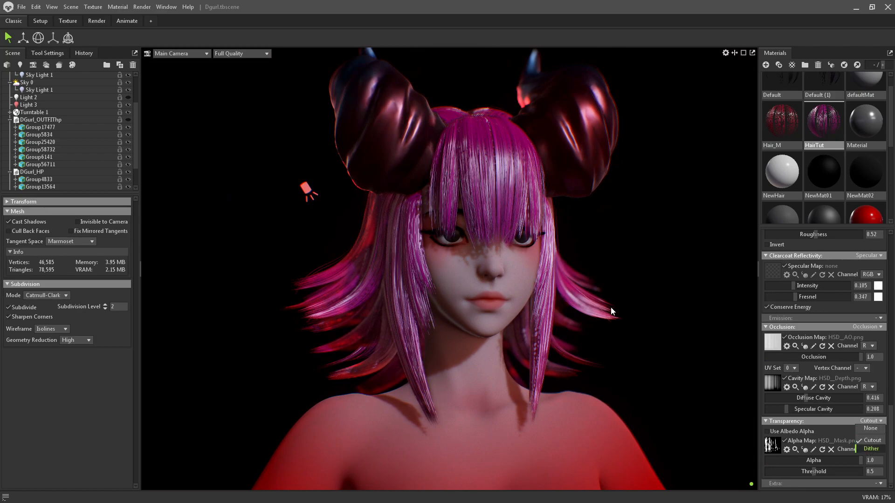
pyautogui.press('Return')
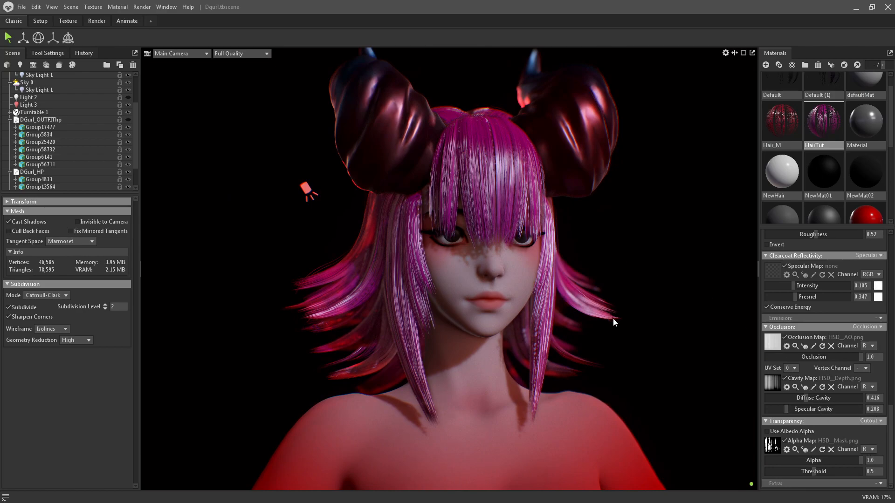
pyautogui.moveTo(687, 241); pyautogui.dragTo(645, 235)
pyautogui.scroll(5, 623, 248)
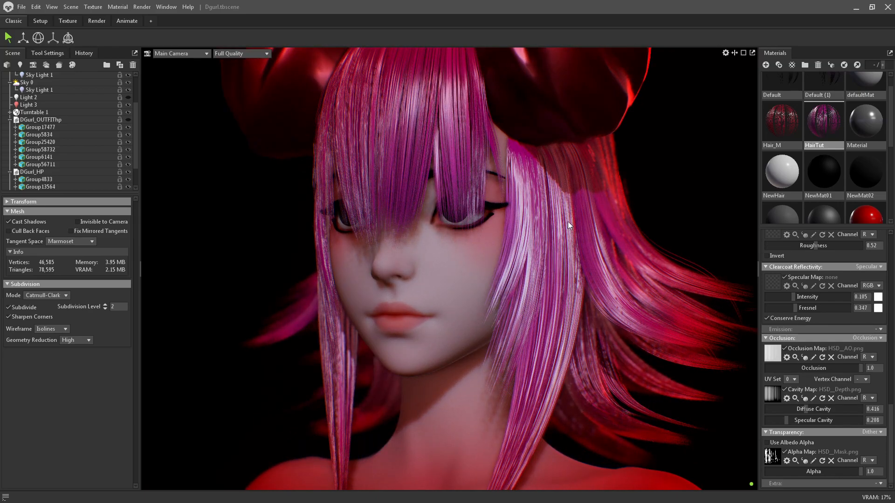
# - Examine the dithered hair edges up close around the fringe and sides, and from the full front view
pyautogui.moveTo(564, 243); pyautogui.dragTo(568, 143)
pyautogui.moveTo(578, 204); pyautogui.dragTo(536, 191)
pyautogui.moveTo(475, 294); pyautogui.dragTo(524, 95, button='right')
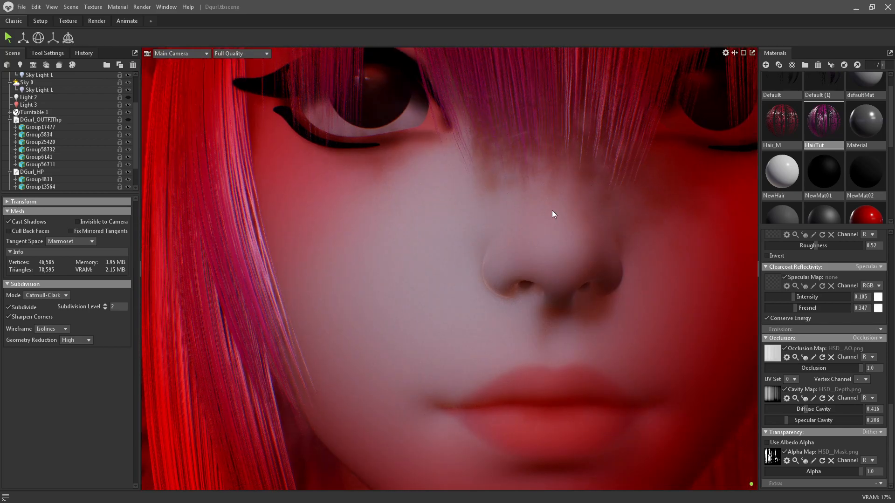
pyautogui.moveTo(551, 210); pyautogui.dragTo(576, 284, button='right')
pyautogui.moveTo(614, 192)
pyautogui.mouseDown()
pyautogui.moveTo(533, 190)
pyautogui.moveTo(609, 174)
pyautogui.moveTo(558, 169)
pyautogui.moveTo(646, 167)
pyautogui.moveTo(567, 163)
pyautogui.moveTo(625, 189)
pyautogui.mouseUp()
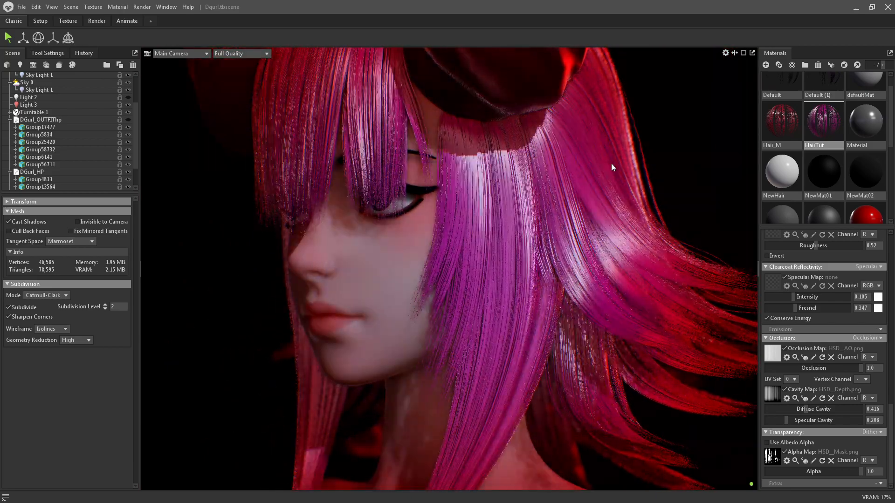
pyautogui.moveTo(625, 189); pyautogui.dragTo(629, 261, button='right')
pyautogui.moveTo(614, 164); pyautogui.dragTo(467, 186)
pyautogui.moveTo(488, 245); pyautogui.dragTo(575, 214)
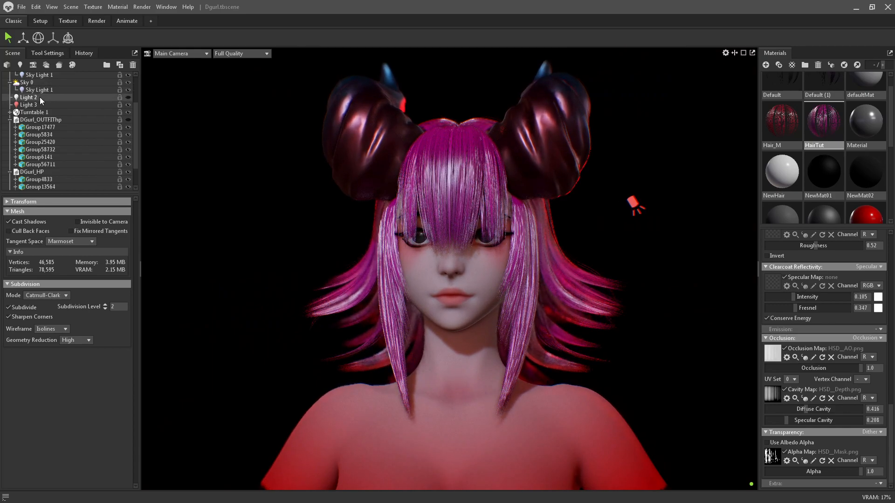
# - Enable ray tracing in the scene's render settings and view the character's hair at an angle
pyautogui.scroll(2, 41, 100)
pyautogui.click(29, 90)
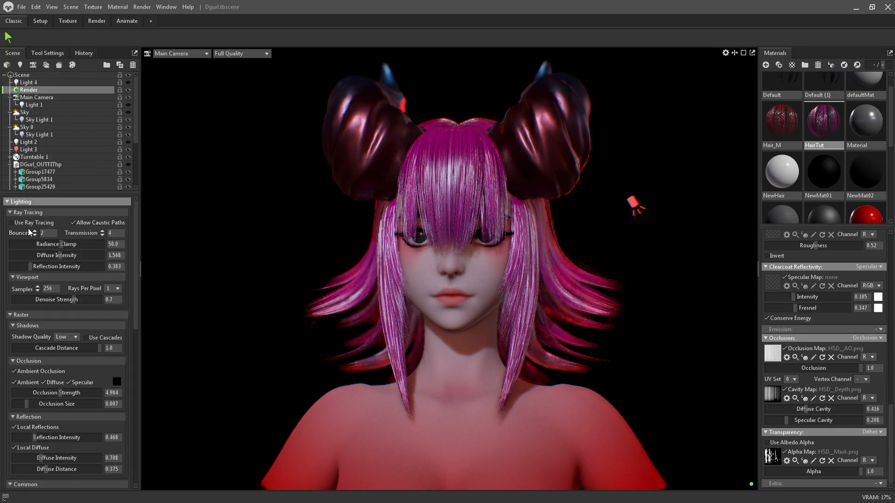
pyautogui.click(25, 227)
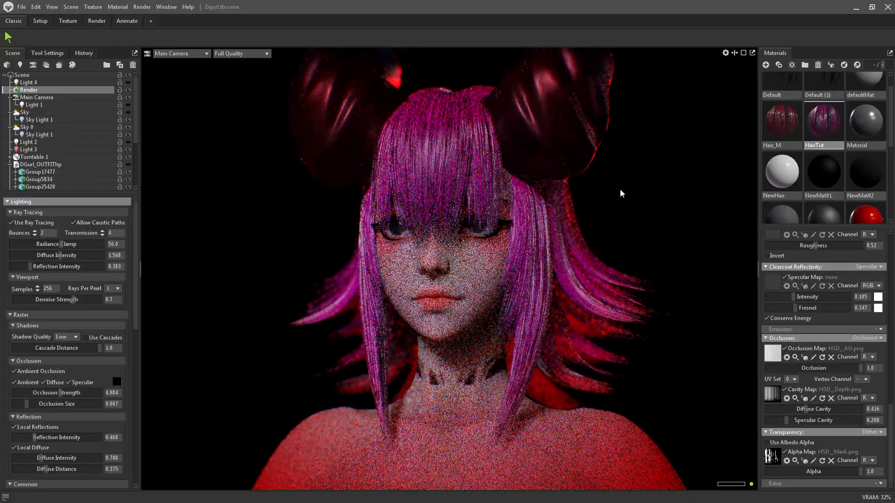
pyautogui.moveTo(621, 193)
pyautogui.mouseDown()
pyautogui.moveTo(489, 183)
pyautogui.moveTo(631, 193)
pyautogui.mouseUp()
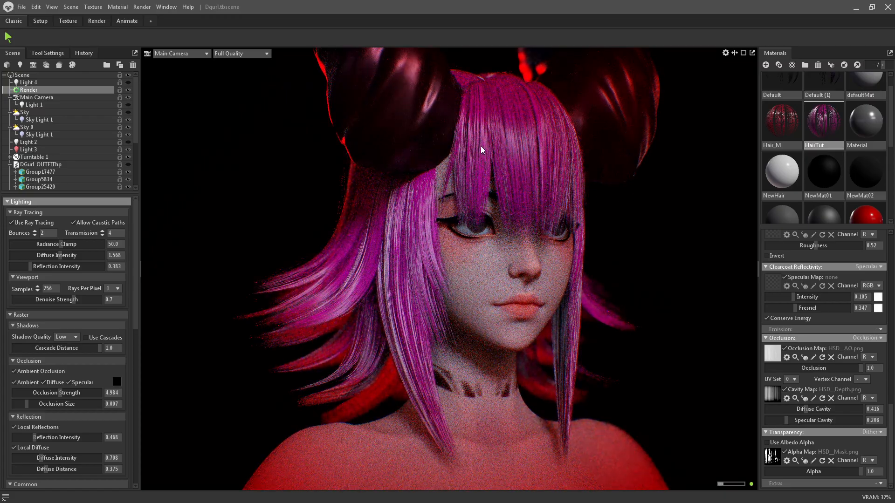
pyautogui.moveTo(640, 229); pyautogui.dragTo(591, 229)
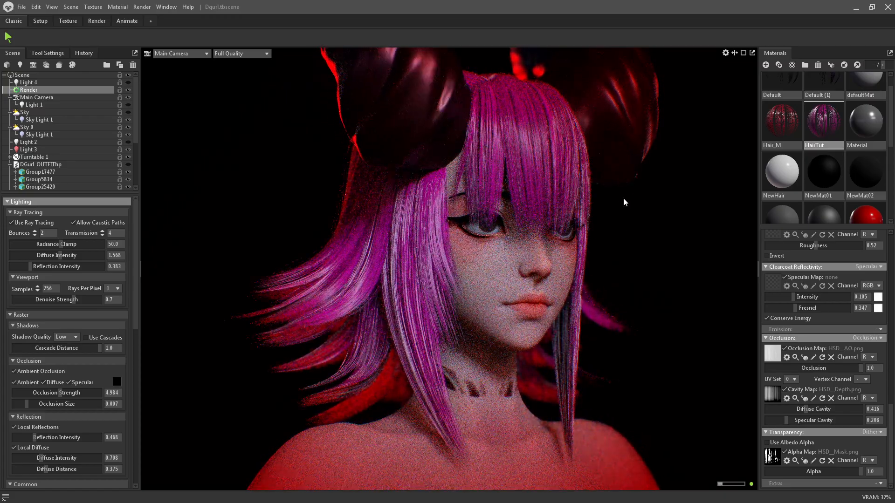
# - Try a clearcoat intensity of 0.145, clearcoat Fresnel of 0.369 and diffuse cavity of 0.238 on the hair material and check both sides
pyautogui.moveTo(641, 208)
pyautogui.mouseDown()
pyautogui.moveTo(628, 215)
pyautogui.moveTo(499, 76)
pyautogui.mouseUp()
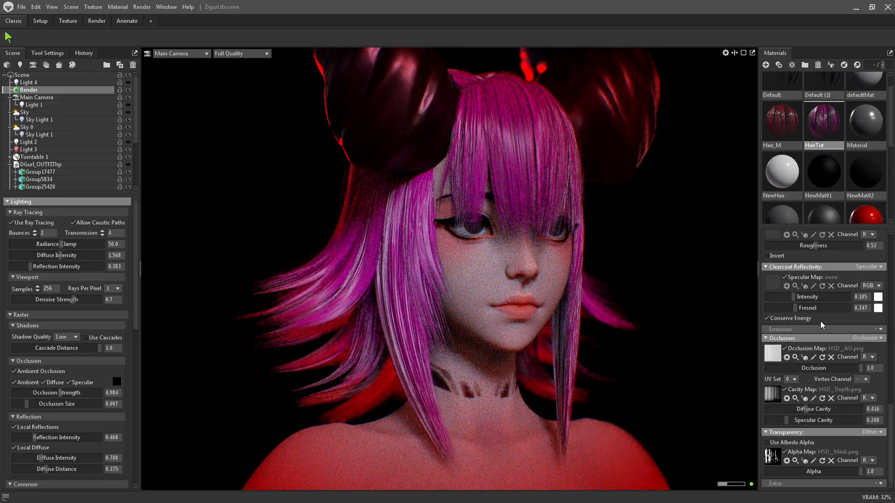
pyautogui.moveTo(795, 298); pyautogui.dragTo(797, 311)
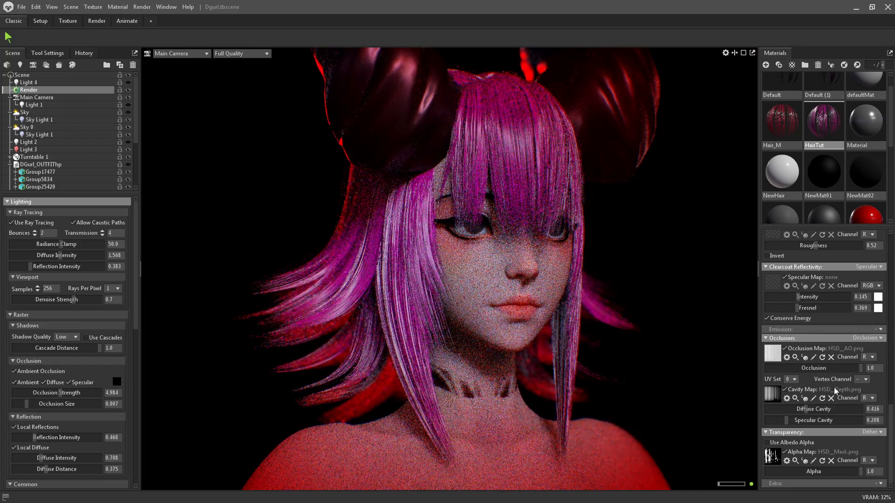
pyautogui.moveTo(808, 411); pyautogui.dragTo(790, 408)
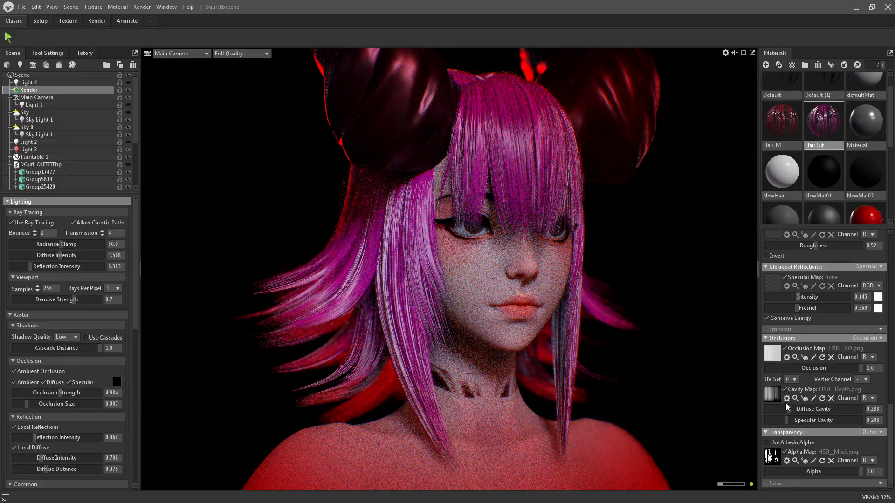
pyautogui.moveTo(619, 238)
pyautogui.mouseDown()
pyautogui.moveTo(591, 233)
pyautogui.moveTo(672, 221)
pyautogui.moveTo(593, 198)
pyautogui.moveTo(636, 189)
pyautogui.moveTo(589, 186)
pyautogui.moveTo(608, 186)
pyautogui.mouseUp()
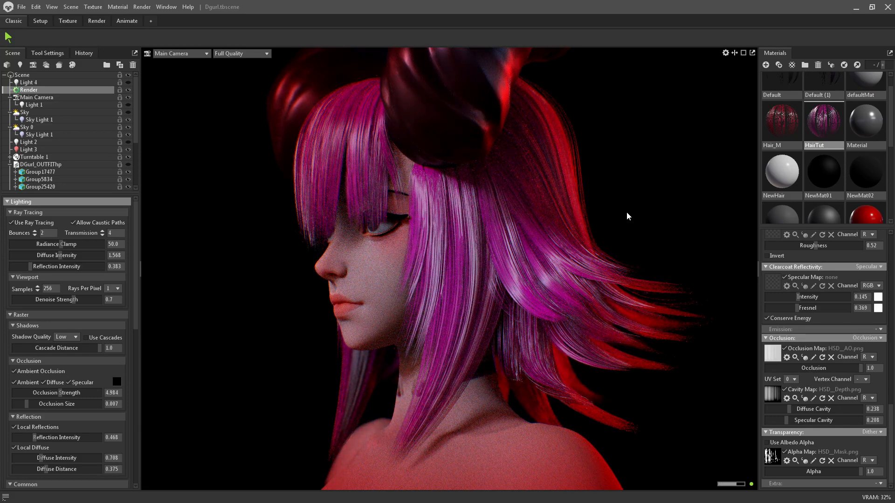
# - Lower the hair's clearcoat intensity to 0.047 and its clearcoat Fresnel to 0.222, and check the hair from several angles
pyautogui.moveTo(799, 299); pyautogui.dragTo(776, 298)
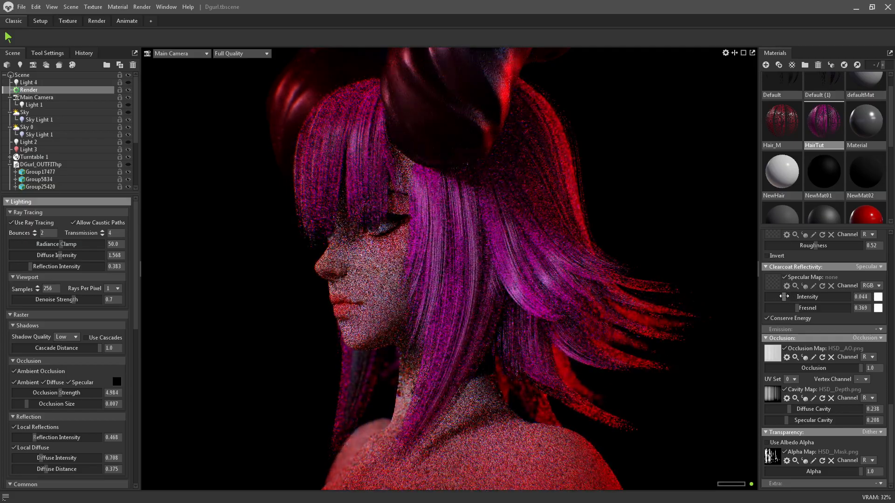
pyautogui.moveTo(797, 307); pyautogui.dragTo(788, 305)
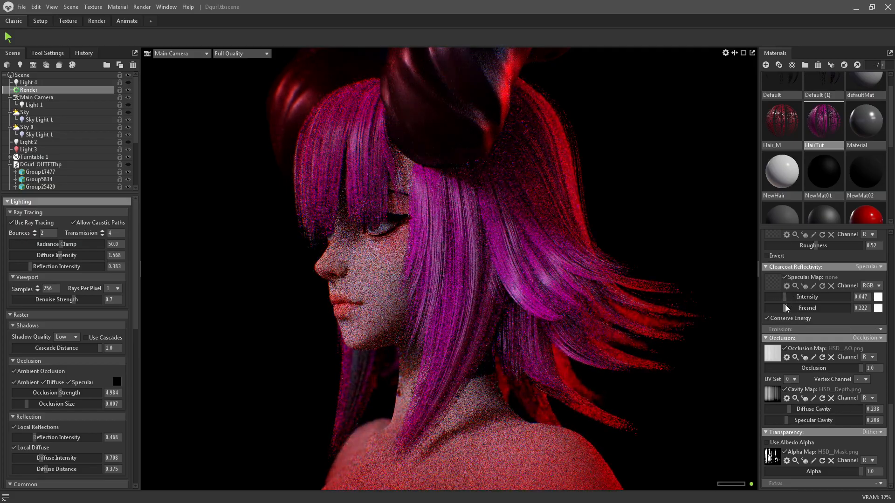
pyautogui.moveTo(618, 217); pyautogui.dragTo(640, 207)
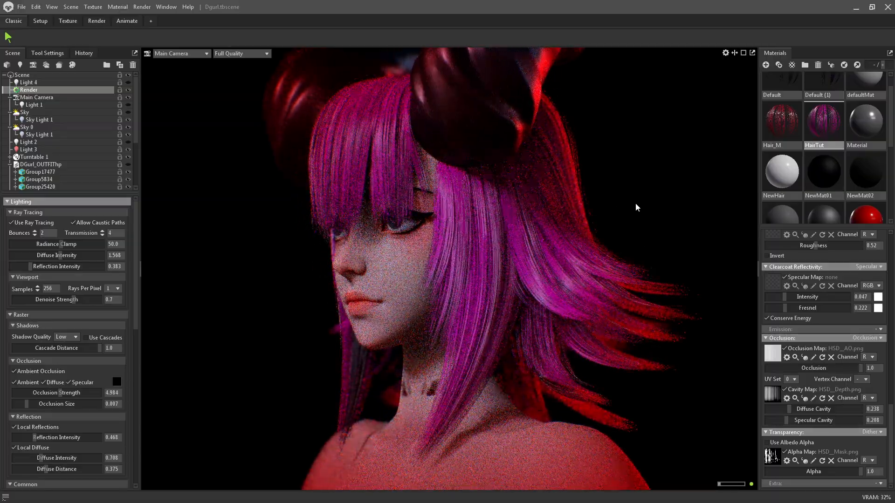
pyautogui.moveTo(470, 187); pyautogui.dragTo(567, 196)
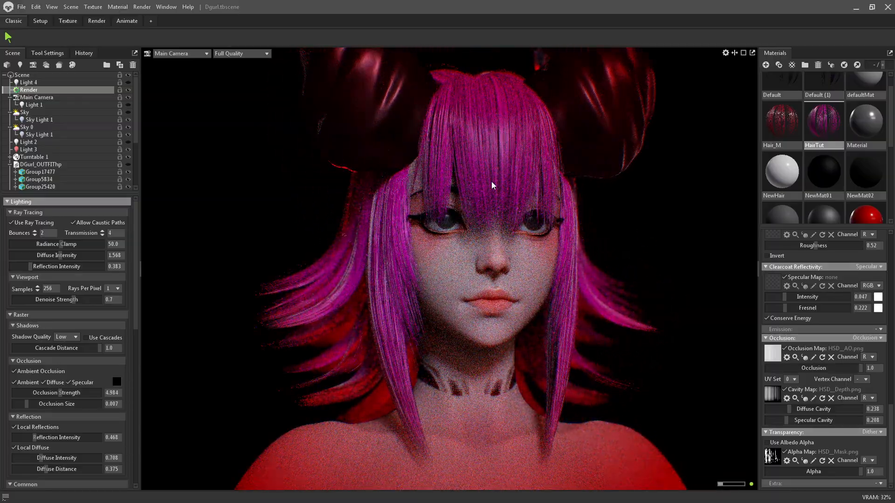
pyautogui.moveTo(492, 185); pyautogui.dragTo(627, 232)
# - Set the hair's base reflectivity to intensity 0.012 and Fresnel 0.131 with a microsurface roughness of 0.317, and check the look
pyautogui.scroll(3, 789, 360)
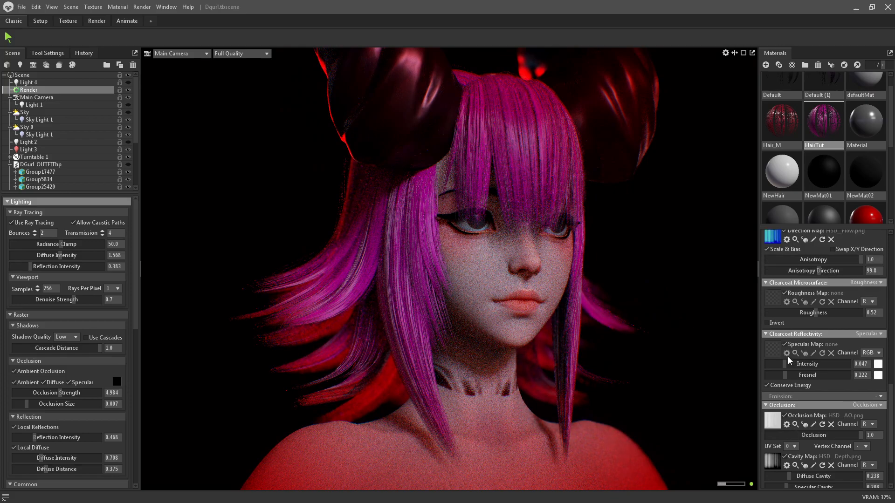
pyautogui.scroll(7, 800, 340)
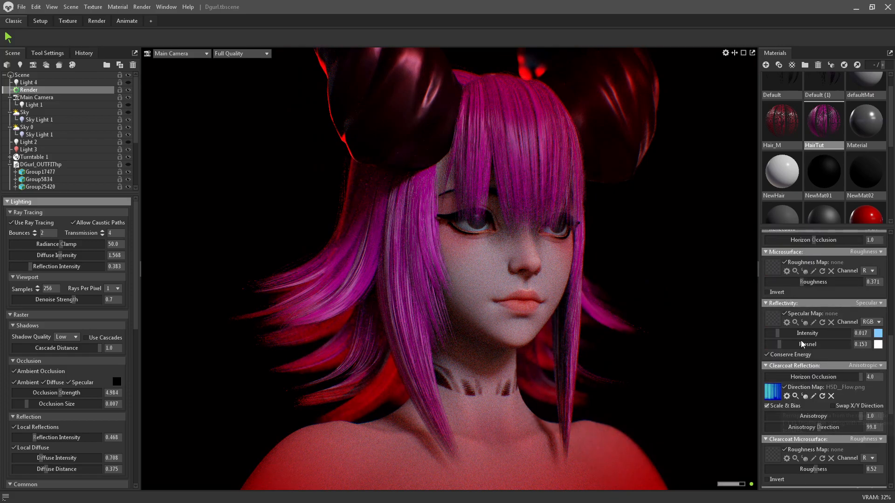
pyautogui.moveTo(777, 332); pyautogui.dragTo(769, 331)
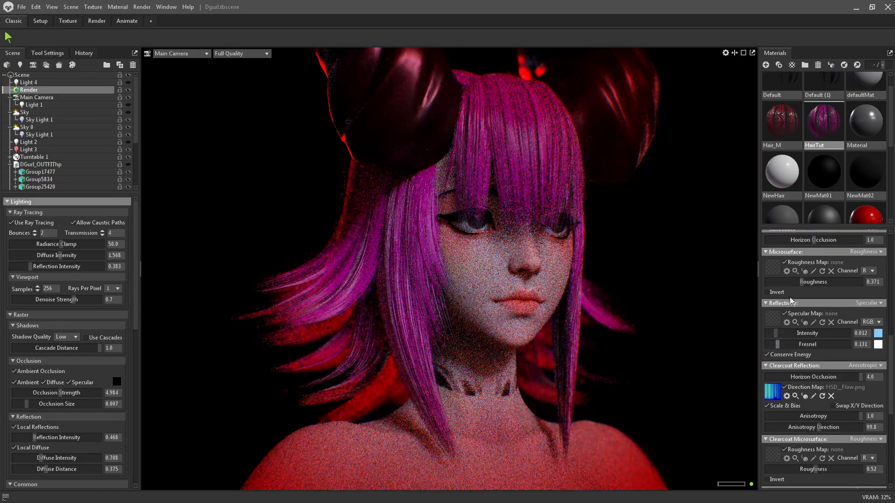
pyautogui.moveTo(803, 282)
pyautogui.mouseDown()
pyautogui.moveTo(815, 279)
pyautogui.moveTo(769, 277)
pyautogui.moveTo(797, 276)
pyautogui.mouseUp()
pyautogui.moveTo(741, 261); pyautogui.dragTo(661, 244)
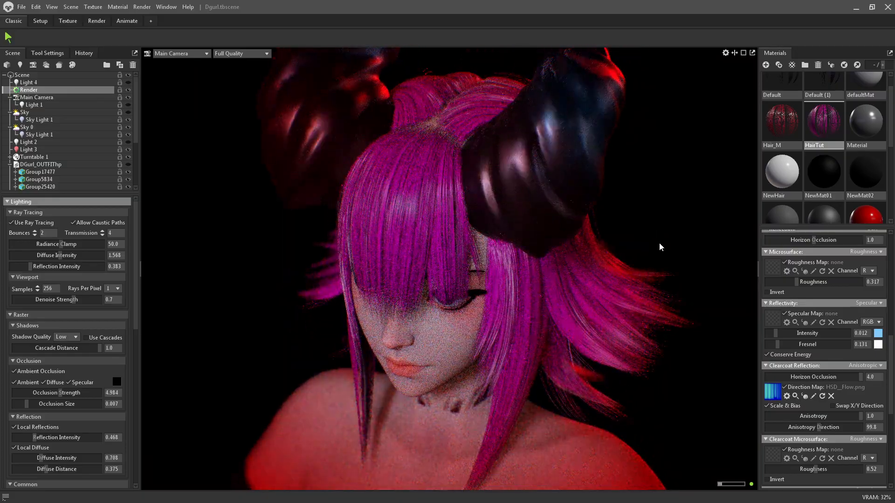
pyautogui.moveTo(466, 236); pyautogui.dragTo(521, 247)
pyautogui.moveTo(465, 260); pyautogui.dragTo(526, 238)
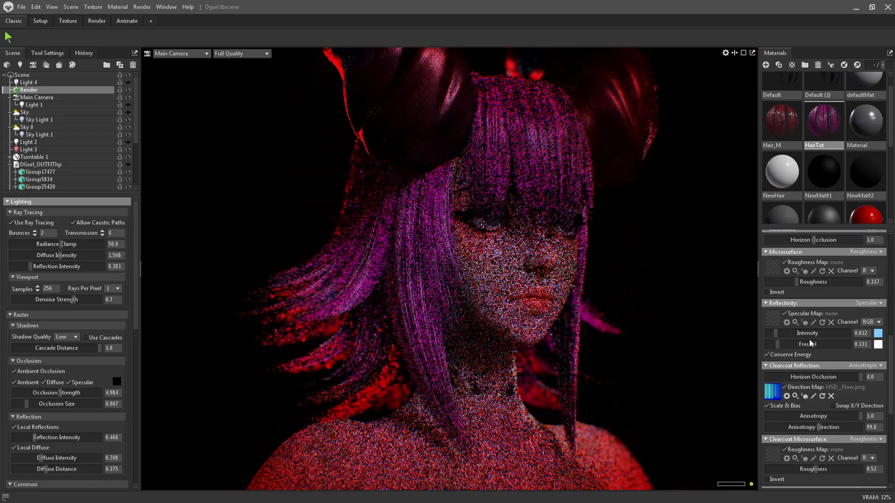
# - Try a clearcoat intensity of 0.158 on the hair, settle on 0.052 and check the highlights from the side
pyautogui.scroll(-3, 839, 359)
pyautogui.scroll(-3, 807, 356)
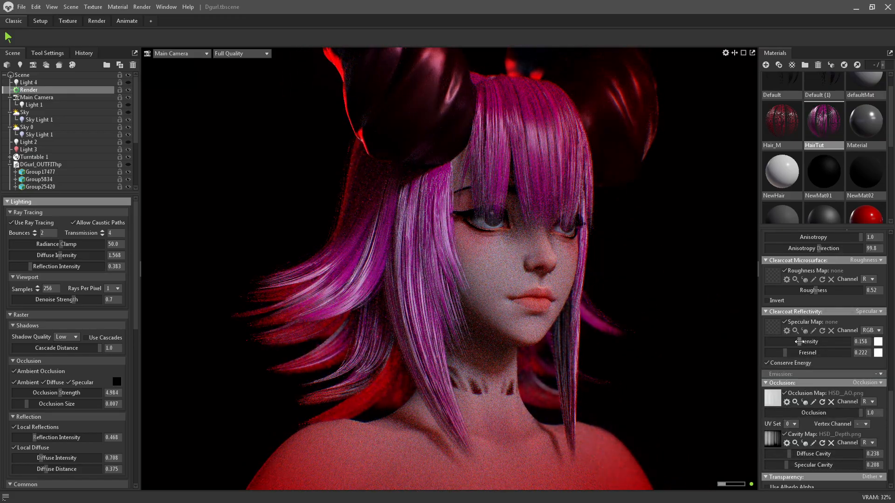
pyautogui.moveTo(807, 341); pyautogui.dragTo(785, 344)
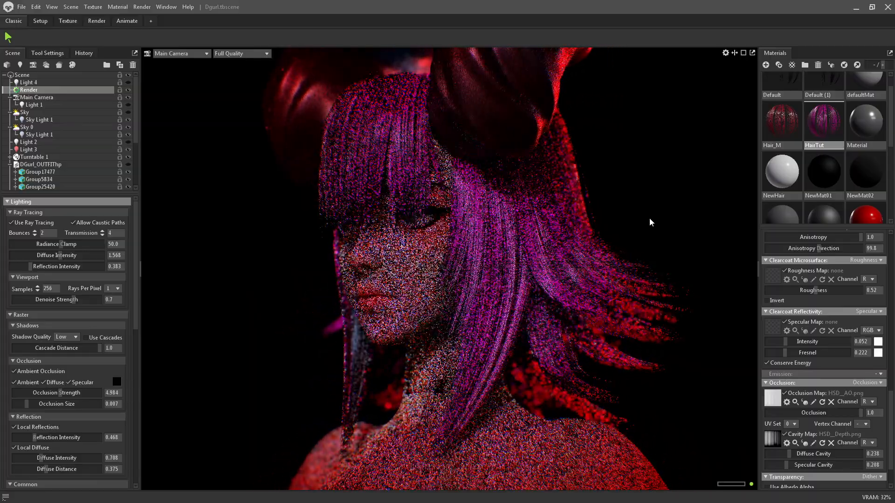
pyautogui.moveTo(669, 218); pyautogui.dragTo(643, 203)
pyautogui.moveTo(603, 181); pyautogui.dragTo(503, 201)
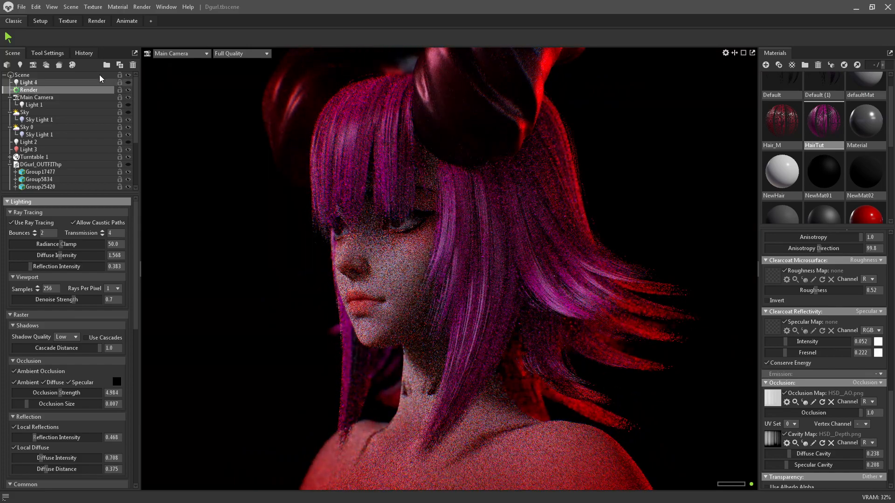
# - Switch the scene lighting from Sky 0 to Sky and collapse the camera and sky groups
pyautogui.click(9, 98)
pyautogui.click(23, 105)
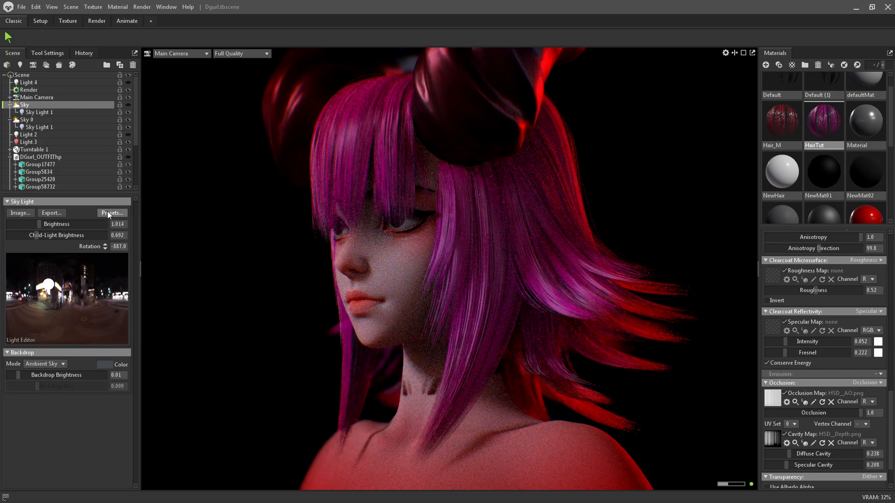
pyautogui.click(96, 120)
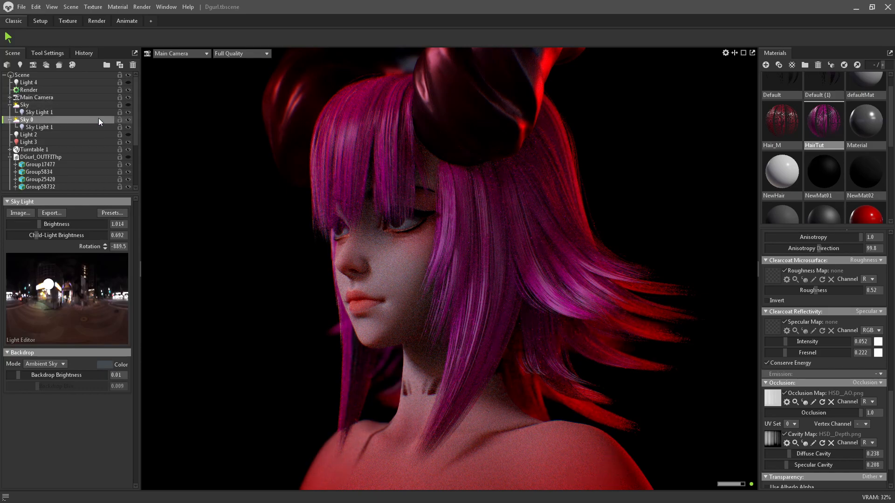
pyautogui.click(128, 105)
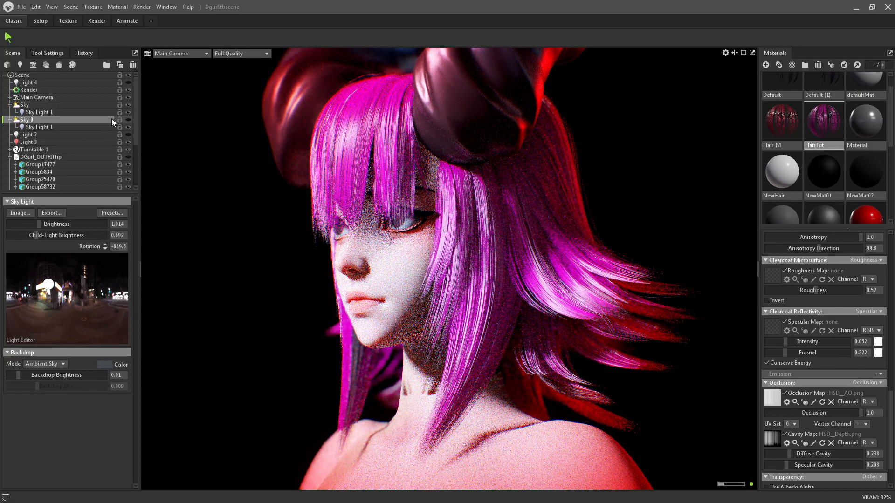
pyautogui.click(10, 120)
pyautogui.click(10, 105)
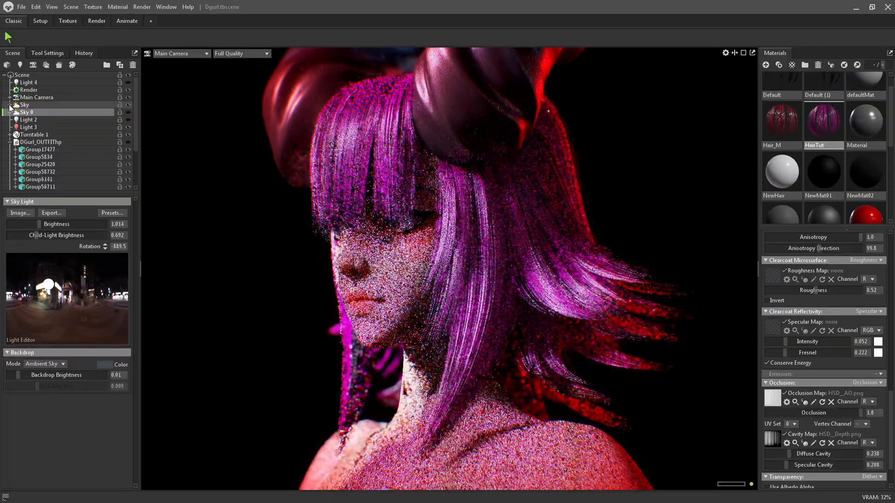
# - Collapse the DGurl_OUTFITHp group, make the outfit visible and view the character from the front
pyautogui.click(9, 142)
pyautogui.moveTo(419, 233); pyautogui.dragTo(655, 213)
pyautogui.scroll(2, 614, 212)
pyautogui.scroll(2, 634, 215)
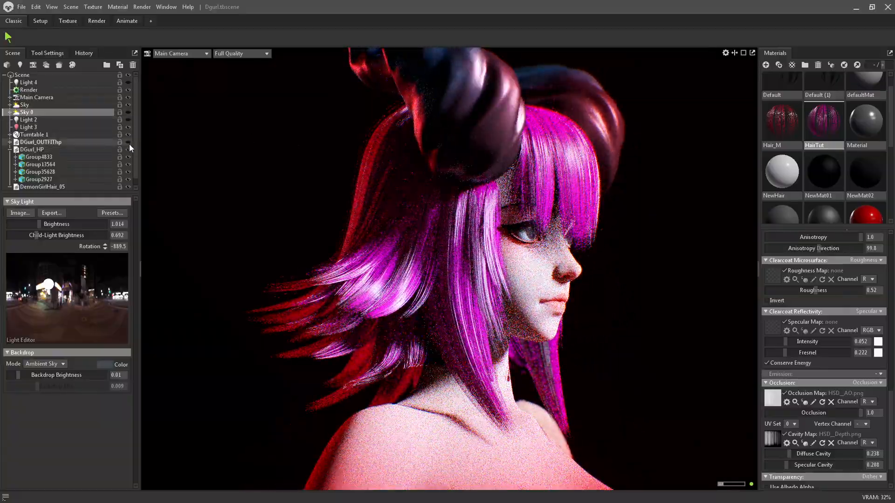
pyautogui.click(129, 142)
pyautogui.moveTo(750, 207); pyautogui.dragTo(614, 201)
pyautogui.moveTo(495, 200); pyautogui.dragTo(578, 218)
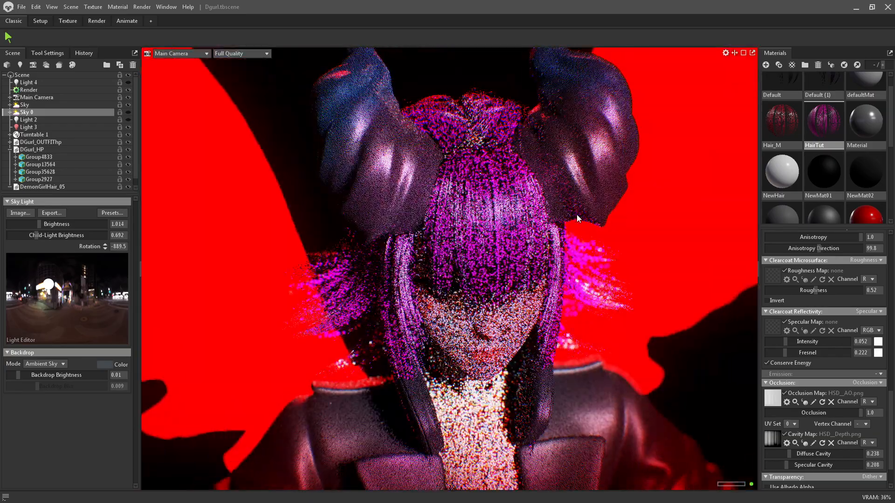
pyautogui.moveTo(512, 219); pyautogui.dragTo(613, 240)
pyautogui.scroll(3, 548, 182)
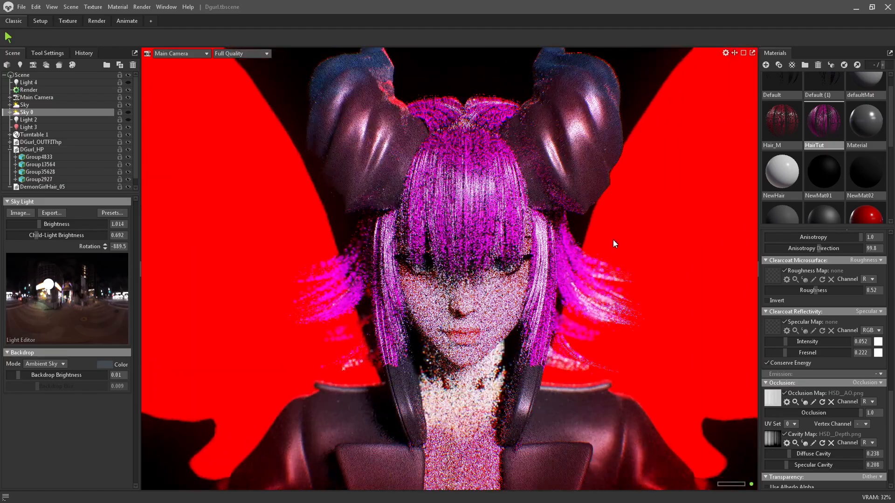
# - Set the hair's diffuse cavity to 0.198 and specular cavity to 0.074, keeping occlusion at 1.0, and check the result
pyautogui.scroll(-2, 844, 350)
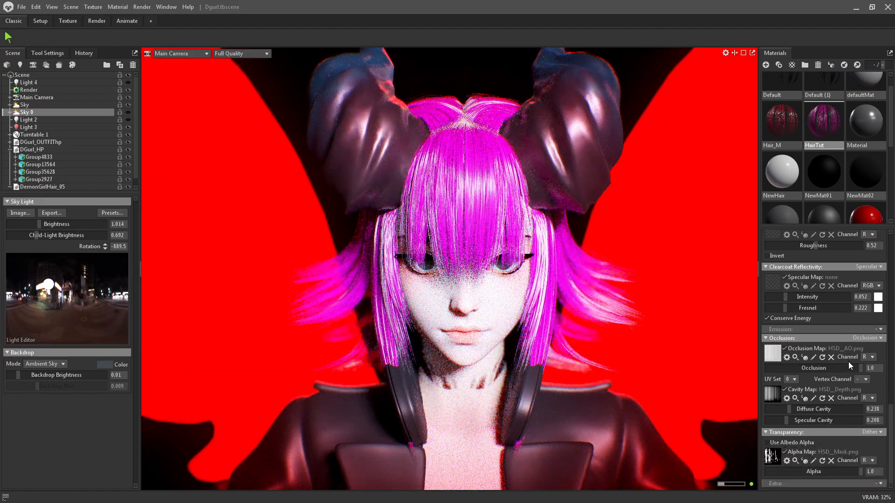
pyautogui.moveTo(848, 368)
pyautogui.mouseDown()
pyautogui.moveTo(816, 369)
pyautogui.moveTo(862, 368)
pyautogui.mouseUp()
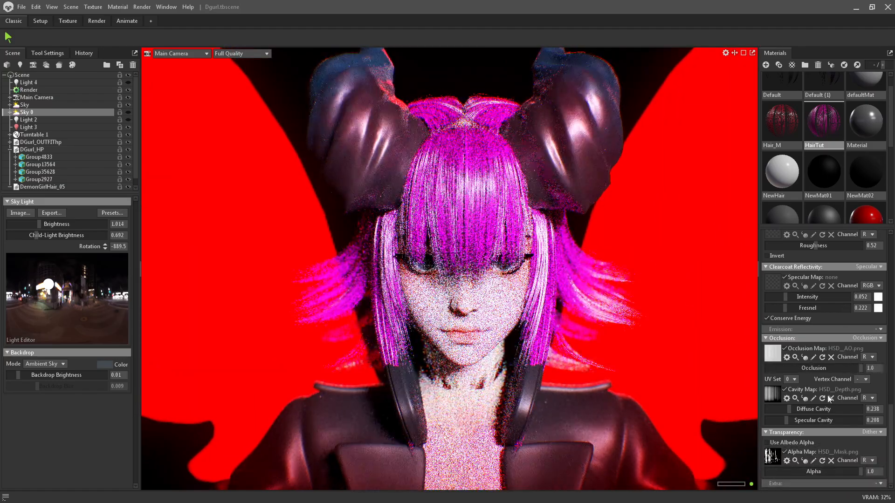
pyautogui.moveTo(796, 409); pyautogui.dragTo(774, 418)
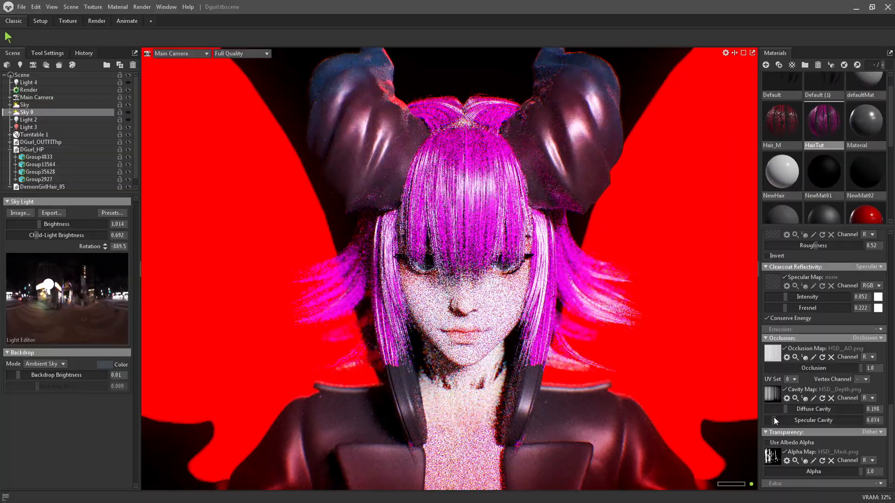
pyautogui.moveTo(558, 189); pyautogui.dragTo(602, 170)
pyautogui.moveTo(597, 226); pyautogui.dragTo(556, 206)
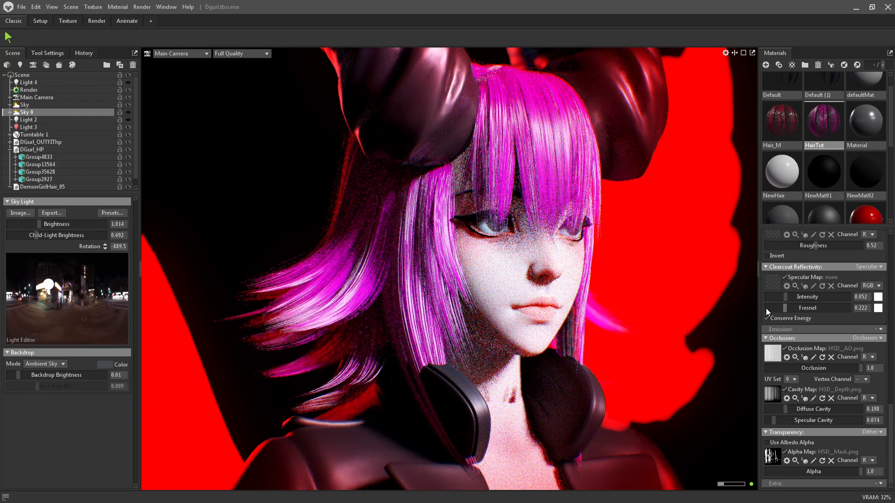
# - View the full figure, turn off ray tracing in the render settings and reframe the upper body
pyautogui.moveTo(656, 292); pyautogui.dragTo(601, 153, button='right')
pyautogui.moveTo(600, 152); pyautogui.dragTo(522, 147)
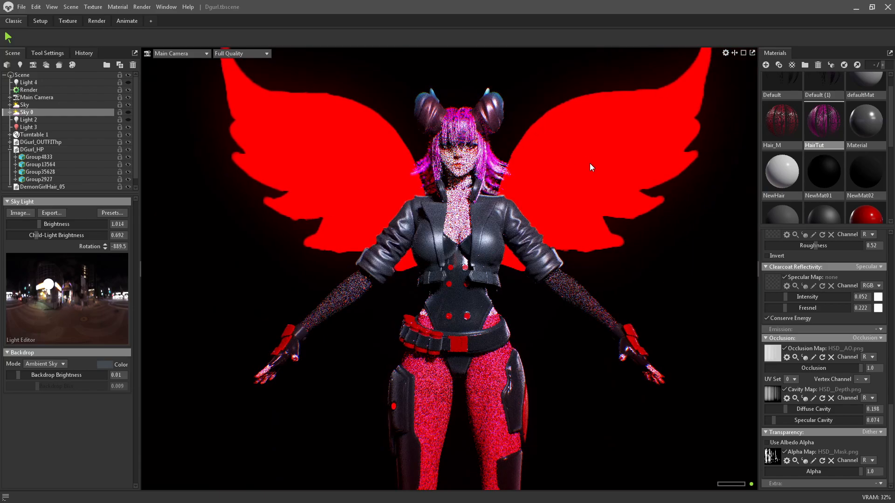
pyautogui.click(51, 90)
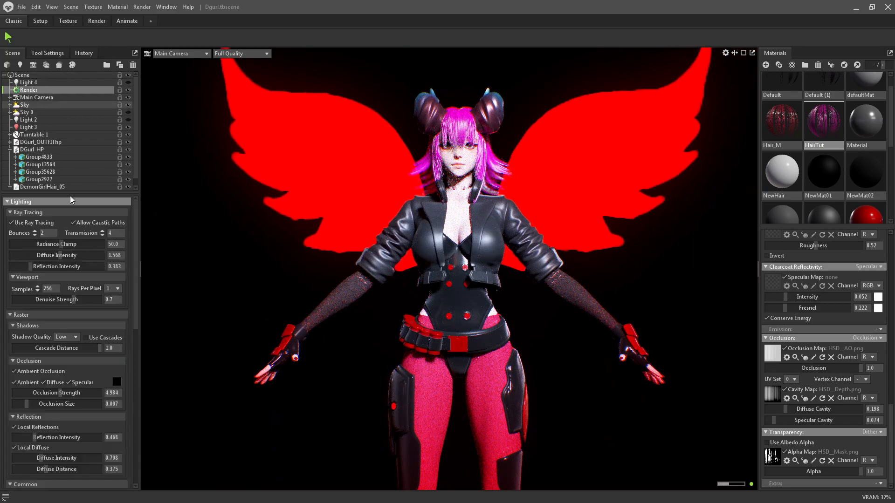
pyautogui.click(21, 220)
pyautogui.moveTo(258, 176)
pyautogui.mouseDown()
pyautogui.moveTo(333, 179)
pyautogui.moveTo(508, 215)
pyautogui.mouseUp()
pyautogui.moveTo(508, 215); pyautogui.dragTo(648, 219, button='right')
pyautogui.moveTo(648, 219); pyautogui.dragTo(528, 154)
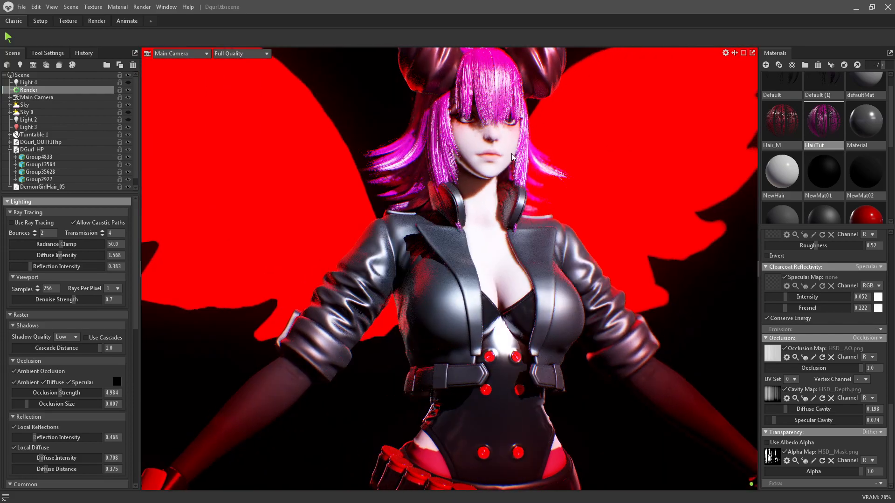
# - Switch the scene lighting back by hiding Sky and showing Sky 0
pyautogui.click(129, 112)
pyautogui.click(130, 104)
pyautogui.click(129, 114)
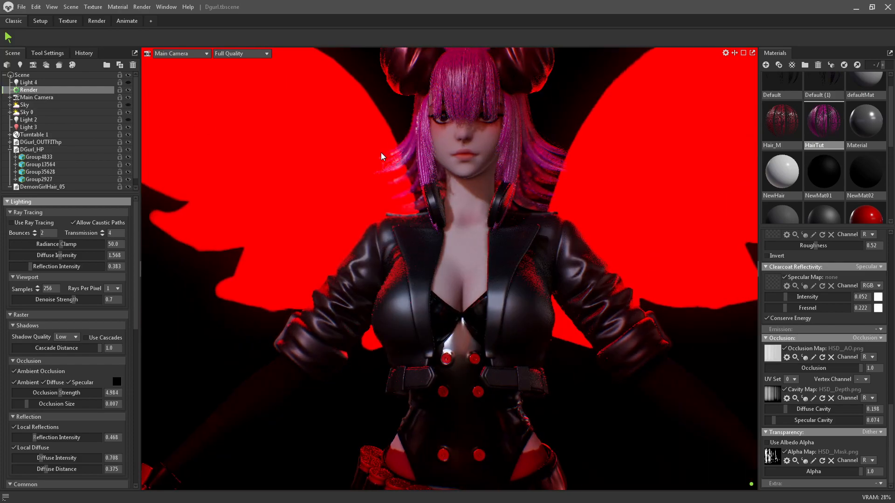
# - Raise the Sky 0 brightness to 2.789, rotate the sky to -854.0 and frame the character's head
pyautogui.click(27, 112)
pyautogui.moveTo(39, 226); pyautogui.dragTo(46, 224)
pyautogui.keyDown('alt'); pyautogui.moveTo(349, 200); pyautogui.dragTo(391, 184); pyautogui.keyUp('alt')
pyautogui.keyDown('alt'); pyautogui.moveTo(468, 217); pyautogui.dragTo(487, 342, button='middle'); pyautogui.keyUp('alt')
pyautogui.keyDown('alt'); pyautogui.moveTo(488, 342); pyautogui.dragTo(508, 227, button='right'); pyautogui.keyUp('alt')
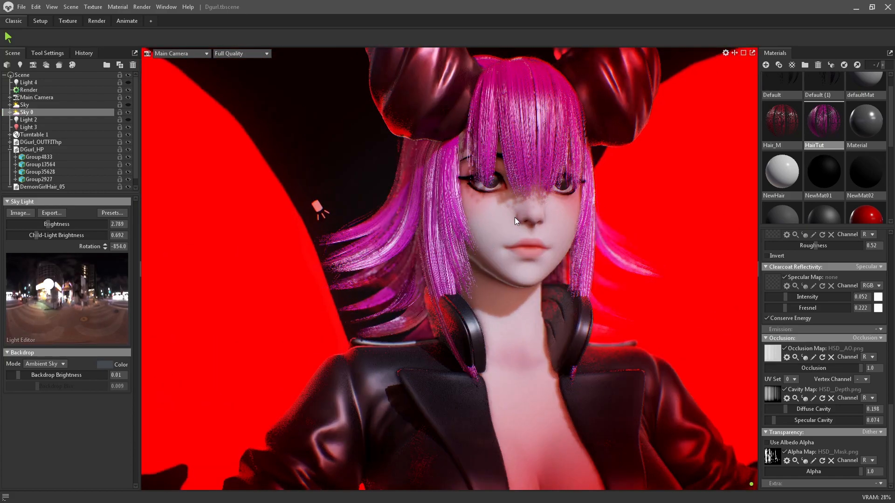
# - Select the hair mesh and set the HairTut material's transmission from subsurface scattering to None
pyautogui.keyDown('alt'); pyautogui.moveTo(538, 177); pyautogui.dragTo(555, 113); pyautogui.keyUp('alt')
pyautogui.click(556, 114)
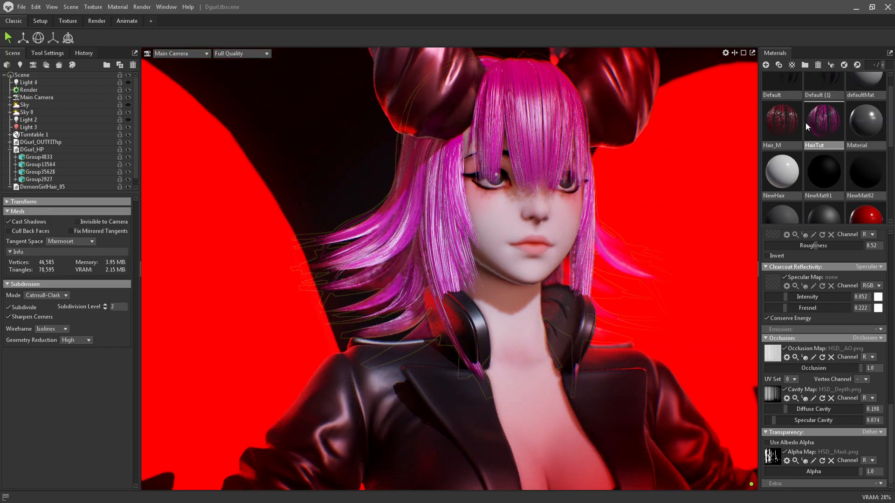
pyautogui.scroll(10, 801, 321)
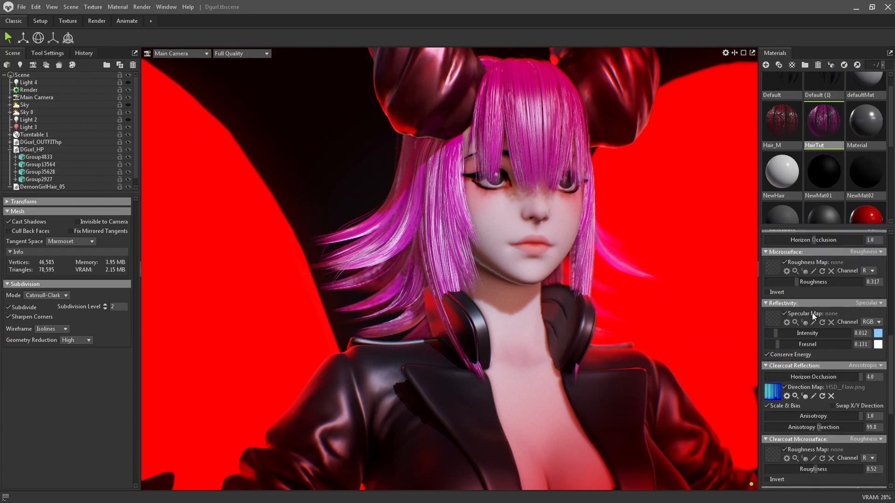
pyautogui.scroll(3, 821, 308)
pyautogui.moveTo(614, 211); pyautogui.dragTo(462, 189)
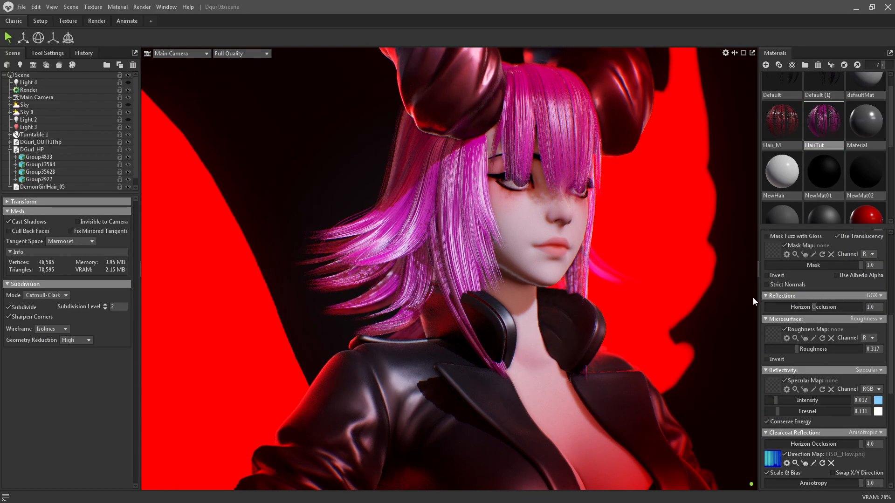
pyautogui.scroll(7, 866, 280)
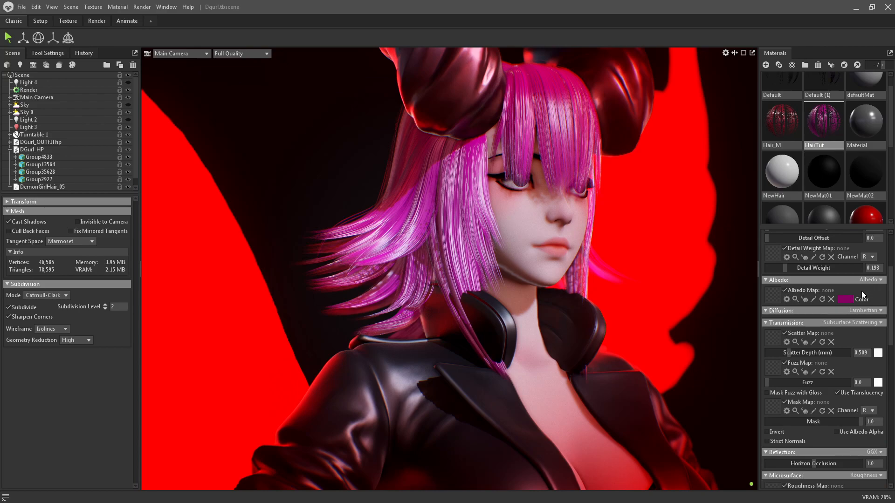
pyautogui.click(872, 322)
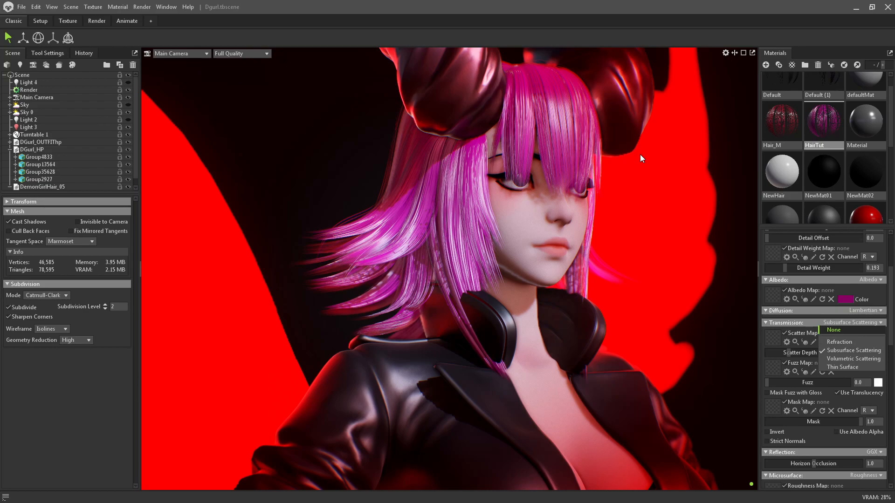
# - Examine the hair shading without transmission up close from the front and both sides of the head
pyautogui.moveTo(622, 152); pyautogui.dragTo(572, 153)
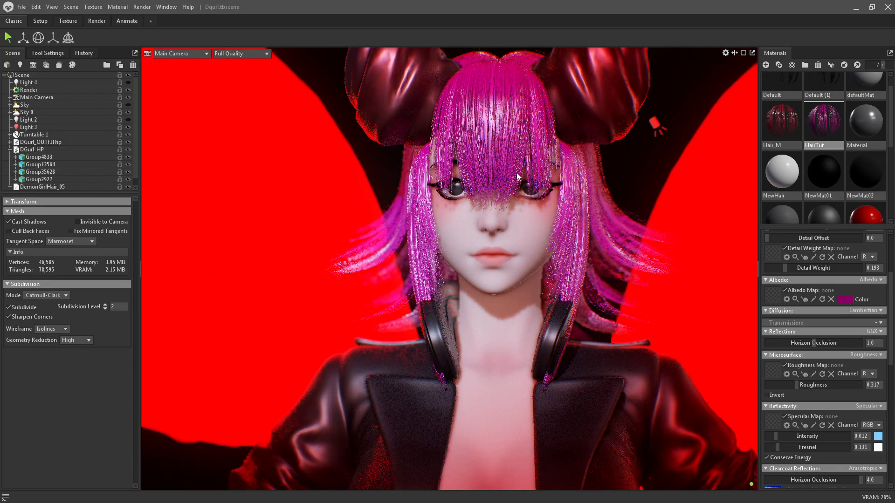
pyautogui.moveTo(516, 174); pyautogui.dragTo(530, 144)
pyautogui.moveTo(530, 144); pyautogui.dragTo(589, 165, button='right')
pyautogui.moveTo(588, 165); pyautogui.dragTo(530, 66)
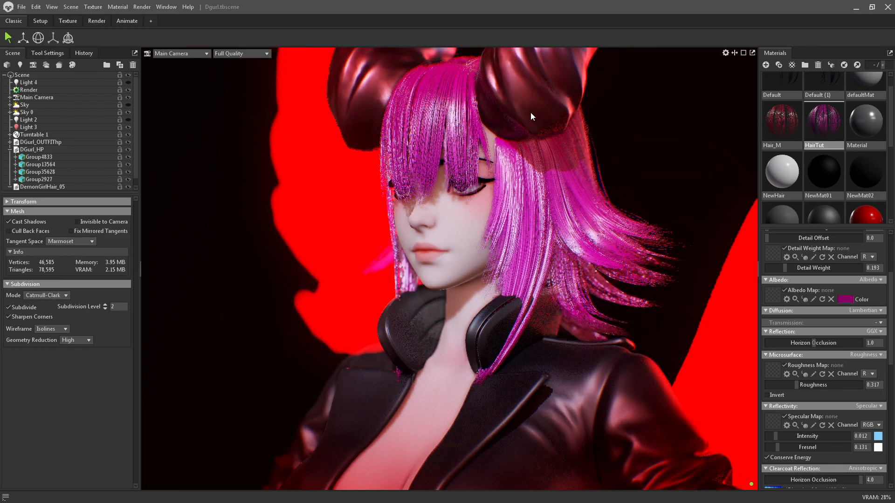
pyautogui.moveTo(531, 113); pyautogui.dragTo(583, 112)
pyautogui.moveTo(484, 125); pyautogui.dragTo(518, 134)
pyautogui.moveTo(517, 131); pyautogui.dragTo(496, 179, button='middle')
pyautogui.scroll(3, 496, 179)
pyautogui.moveTo(455, 150); pyautogui.dragTo(445, 99)
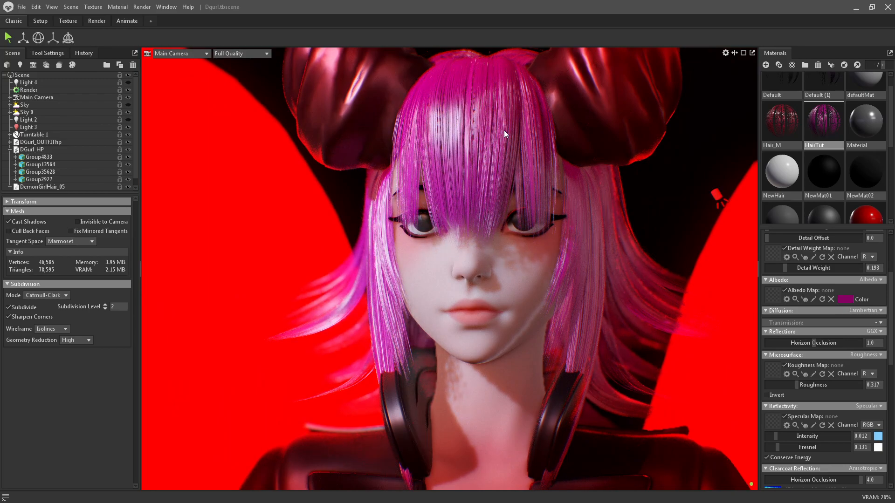
pyautogui.moveTo(484, 133); pyautogui.dragTo(564, 183)
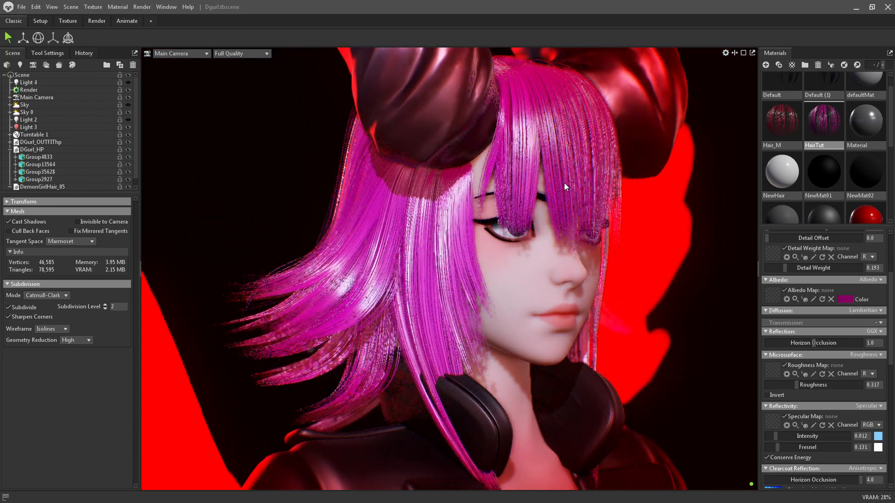
pyautogui.moveTo(564, 183); pyautogui.dragTo(497, 111, button='right')
pyautogui.moveTo(497, 111); pyautogui.dragTo(543, 195)
# - Clear the selection and inspect the hair together with the jacket and horns from several angles, rotating the sky lighting
pyautogui.click(538, 242)
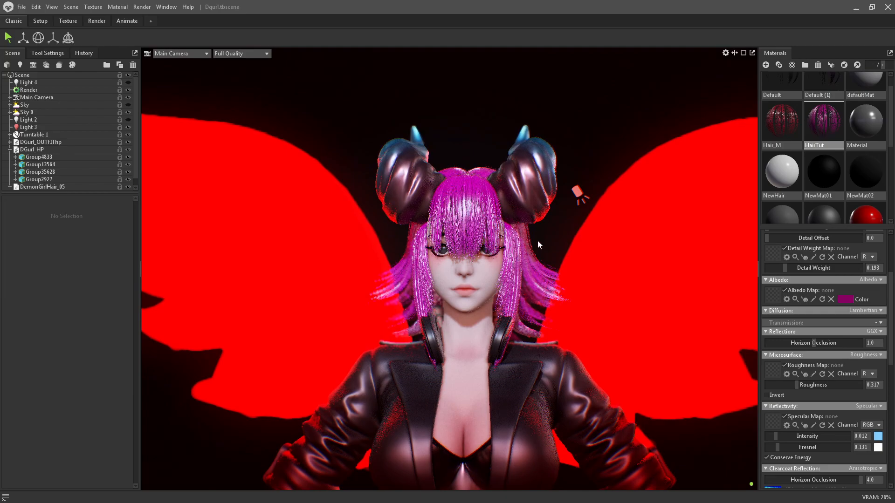
pyautogui.moveTo(537, 242); pyautogui.dragTo(533, 205)
pyautogui.moveTo(534, 204); pyautogui.dragTo(563, 197, button='right')
pyautogui.moveTo(563, 197); pyautogui.dragTo(533, 141)
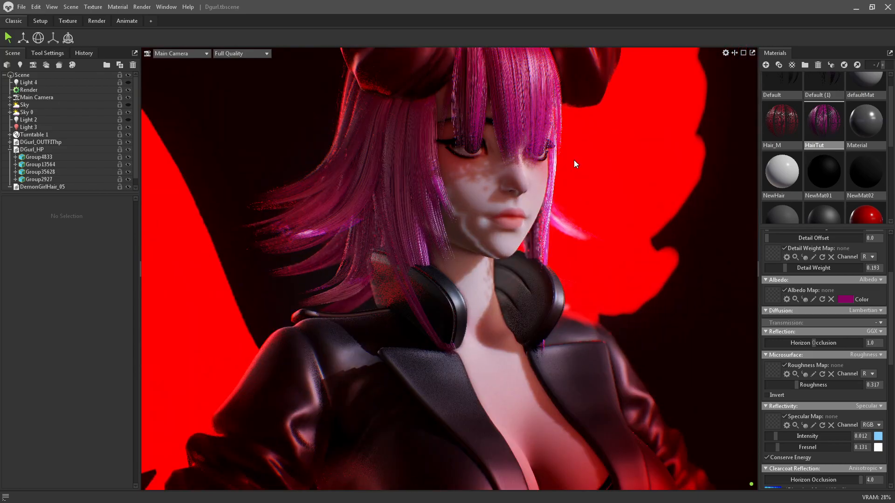
pyautogui.keyDown('shift'); pyautogui.moveTo(574, 160); pyautogui.dragTo(592, 187); pyautogui.keyUp('shift')
pyautogui.keyDown('alt'); pyautogui.moveTo(591, 187); pyautogui.dragTo(528, 197, button='right'); pyautogui.keyUp('alt')
pyautogui.keyDown('alt'); pyautogui.moveTo(529, 198); pyautogui.dragTo(573, 185); pyautogui.keyUp('alt')
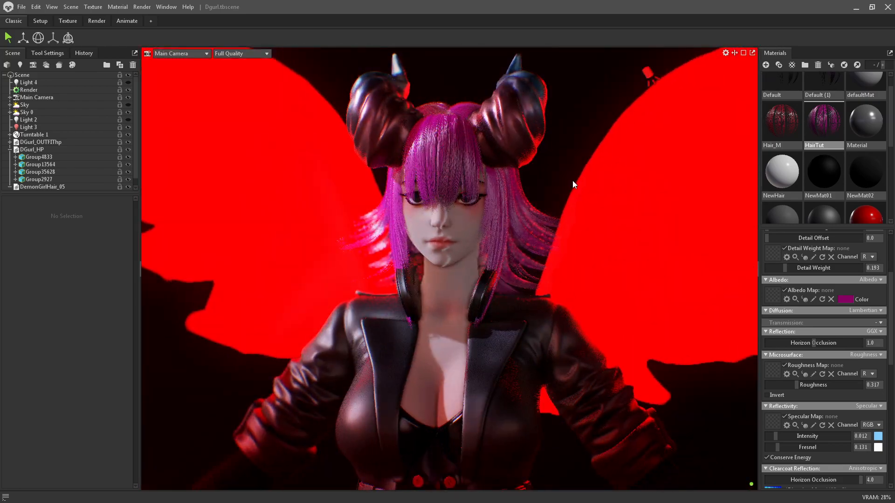
pyautogui.keyDown('alt'); pyautogui.moveTo(538, 187); pyautogui.dragTo(462, 192, button='right'); pyautogui.keyUp('alt')
pyautogui.keyDown('alt'); pyautogui.moveTo(462, 192); pyautogui.dragTo(460, 171, button='middle'); pyautogui.keyUp('alt')
pyautogui.keyDown('alt'); pyautogui.moveTo(461, 170); pyautogui.dragTo(452, 206, button='right'); pyautogui.keyUp('alt')
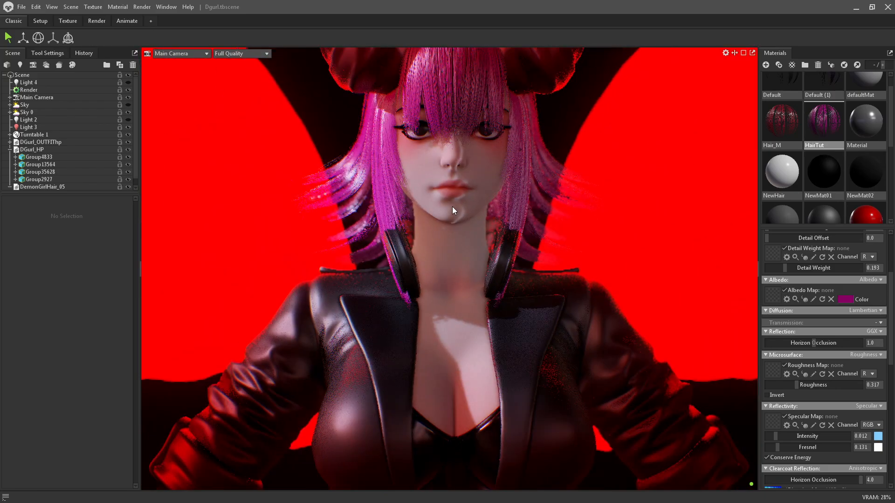
pyautogui.keyDown('alt'); pyautogui.moveTo(452, 206); pyautogui.dragTo(485, 168); pyautogui.keyUp('alt')
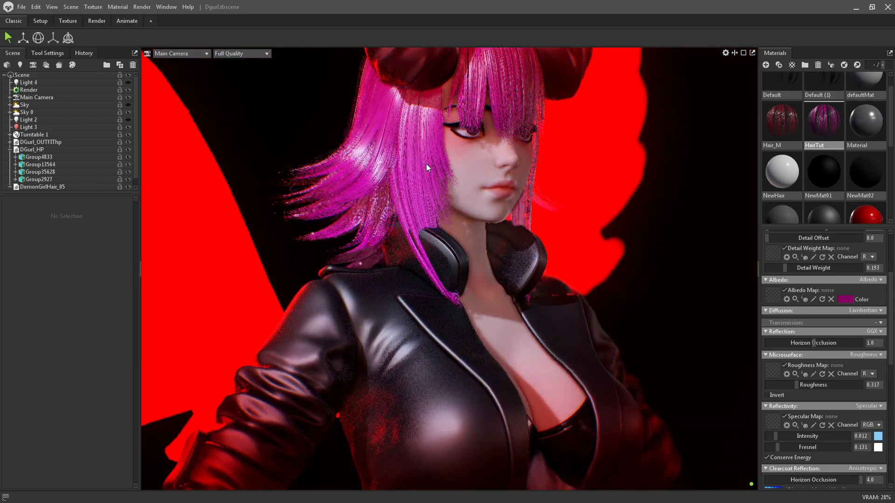
pyautogui.moveTo(580, 188); pyautogui.dragTo(498, 175)
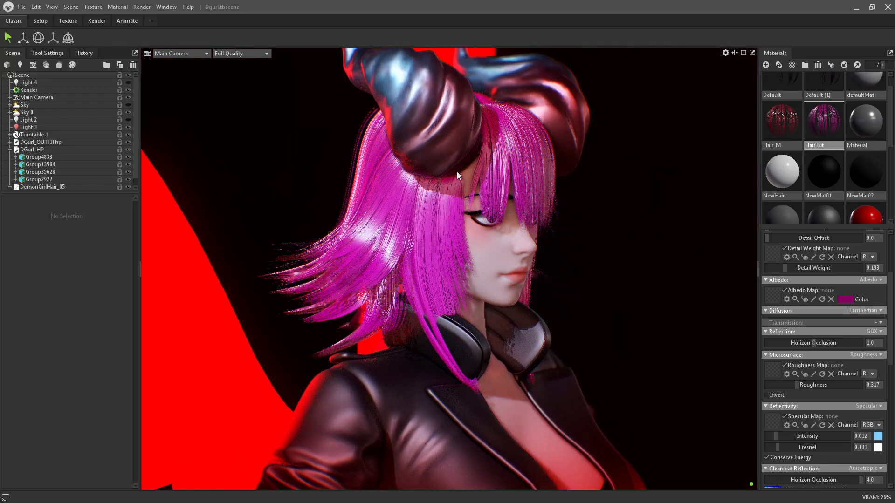